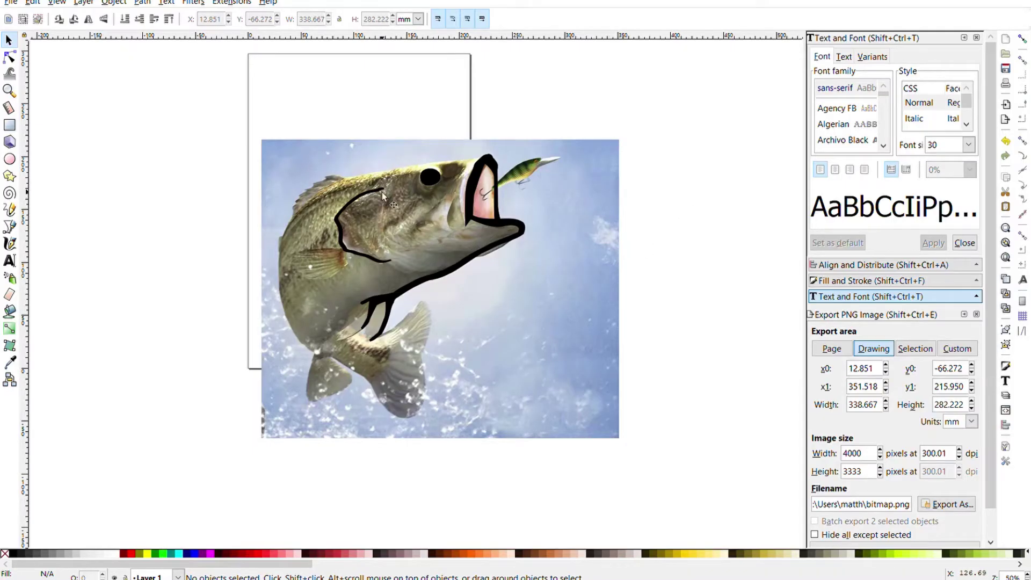
# Step: Zoom into the tail and, with the Bezier tool, trace a path around the tail fin
pyautogui.keyDown('ctrl'); pyautogui.scroll(2, 383, 195); pyautogui.keyUp('ctrl')
pyautogui.keyDown('ctrl'); pyautogui.scroll(1, 333, 375); pyautogui.keyUp('ctrl')
pyautogui.keyDown('ctrl'); pyautogui.scroll(1, 343, 300); pyautogui.keyUp('ctrl')
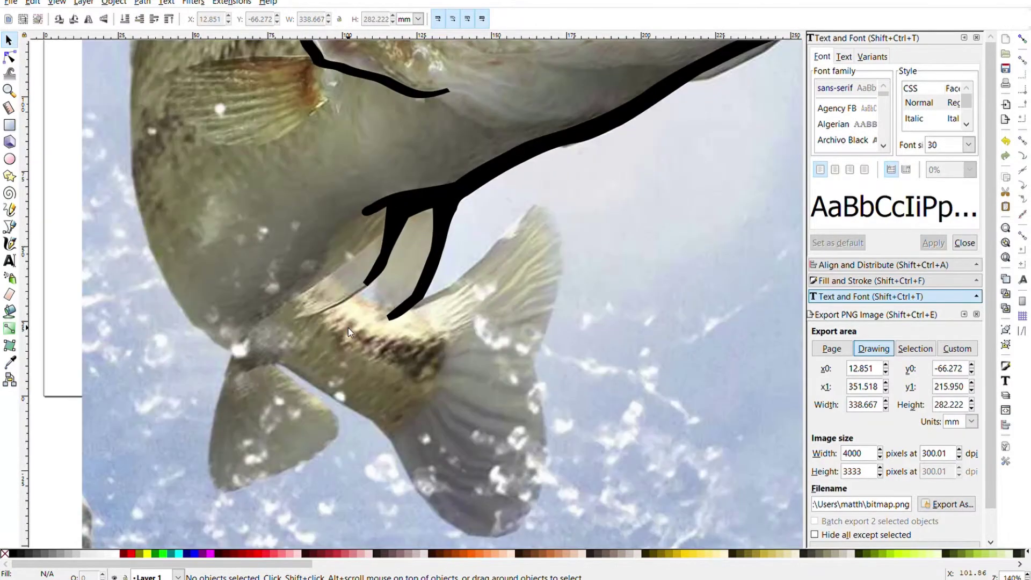
pyautogui.keyDown('ctrl'); pyautogui.scroll(1, 348, 328); pyautogui.keyUp('ctrl')
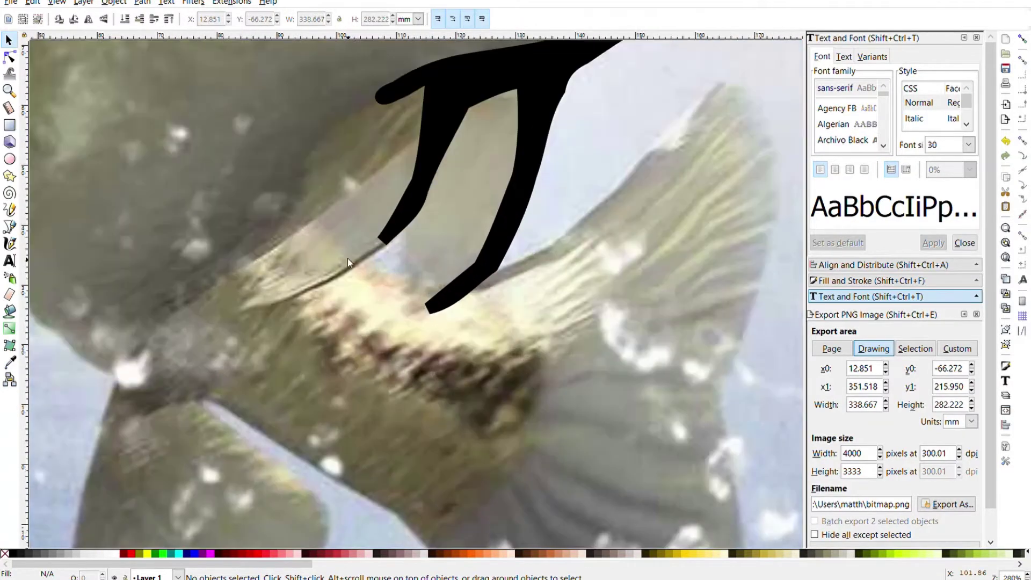
pyautogui.click(14, 227)
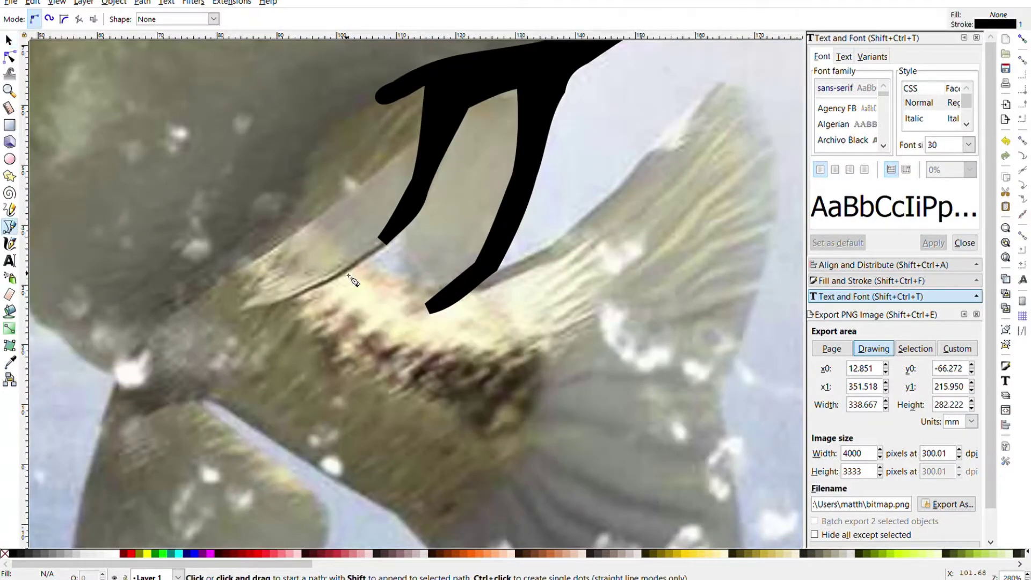
pyautogui.click(346, 274)
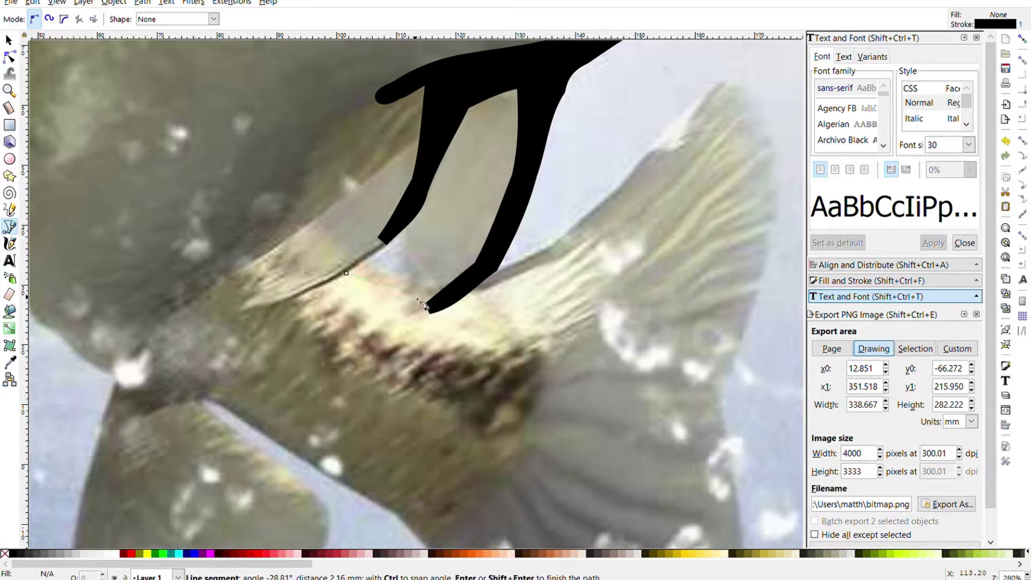
pyautogui.click(476, 310)
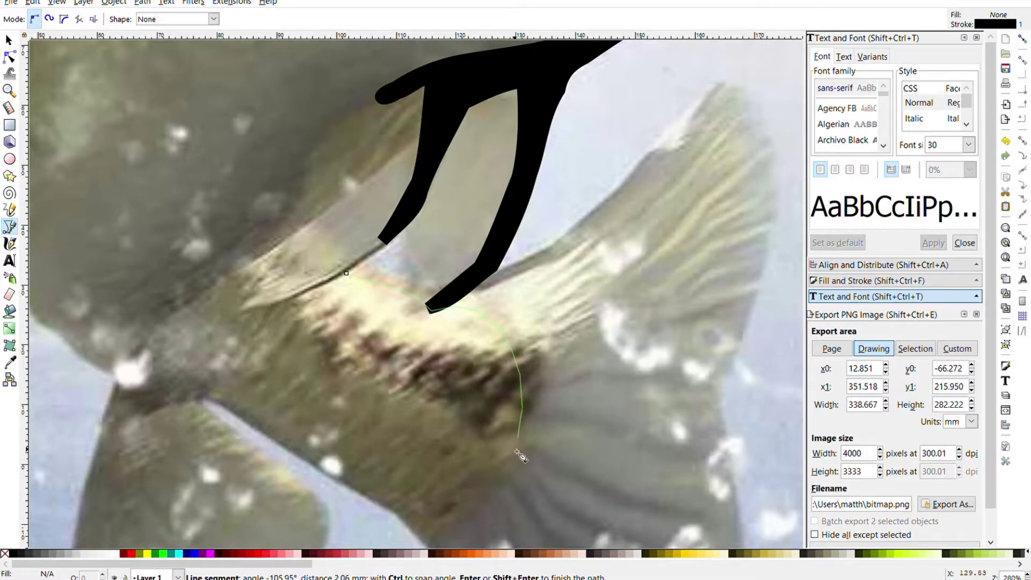
pyautogui.click(503, 465)
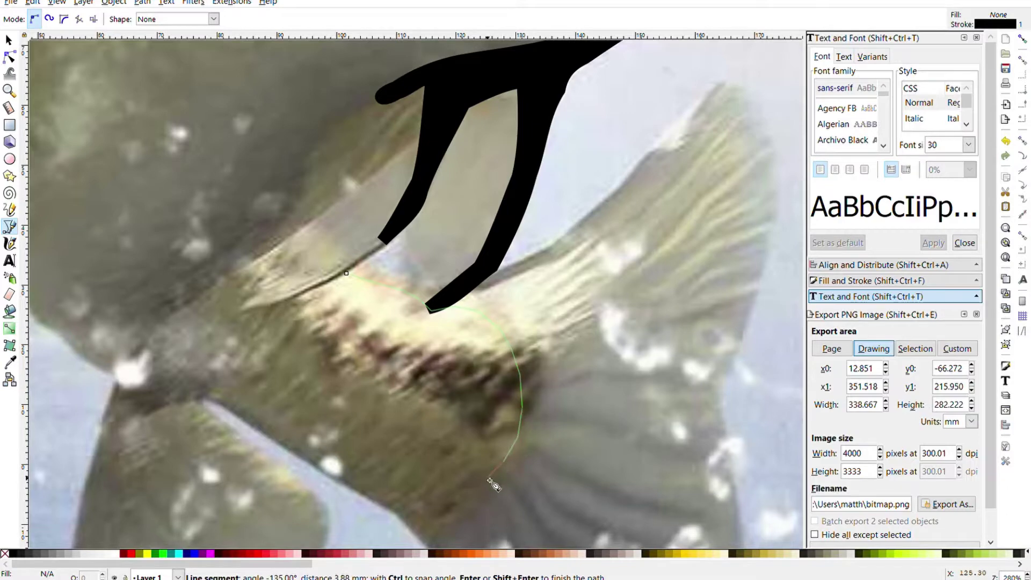
pyautogui.click(428, 519)
pyautogui.click(370, 483)
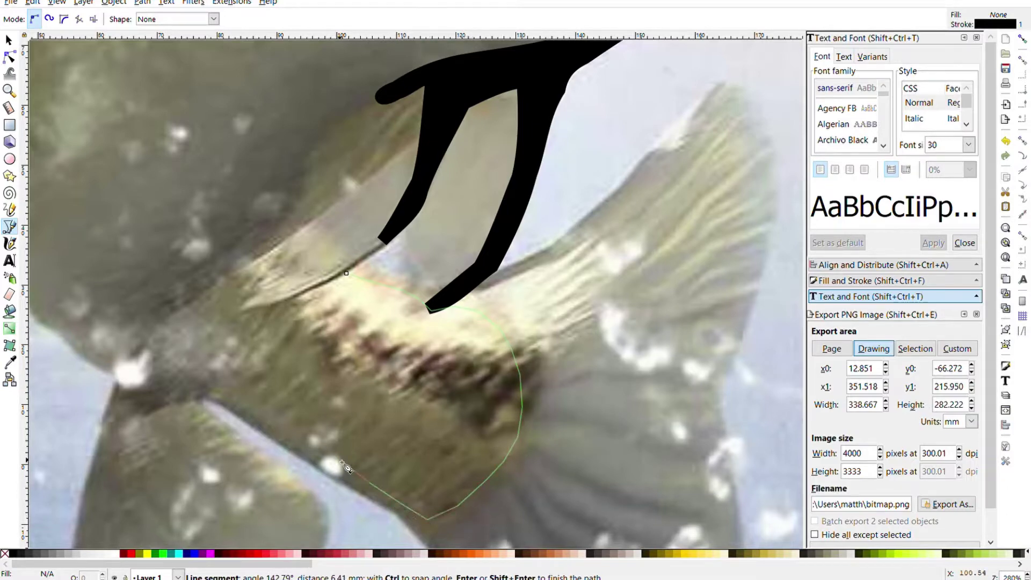
pyautogui.click(280, 424)
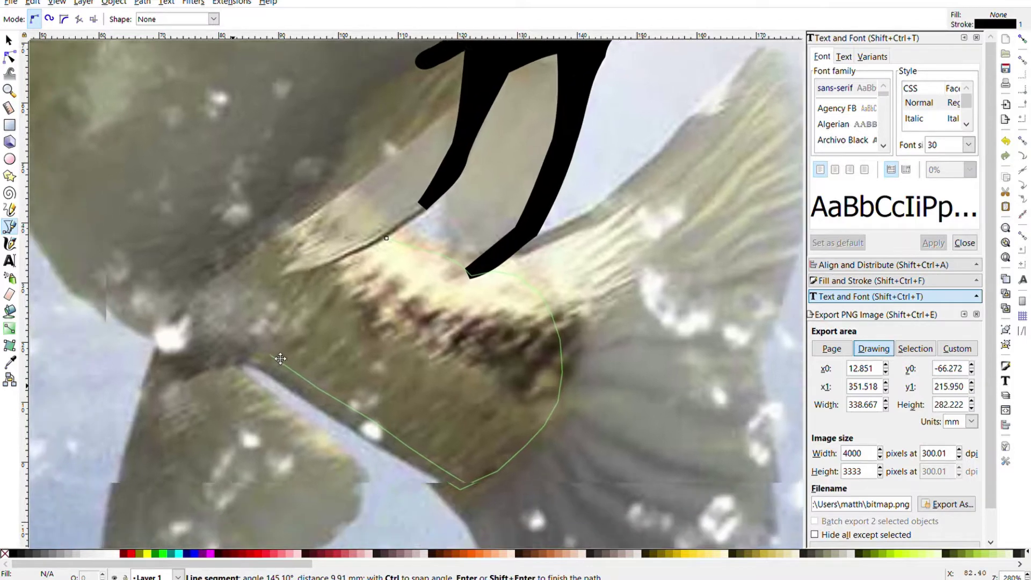
# Step: Continue the outline up the fish's belly and front body edge
pyautogui.moveTo(232, 394); pyautogui.dragTo(298, 317)
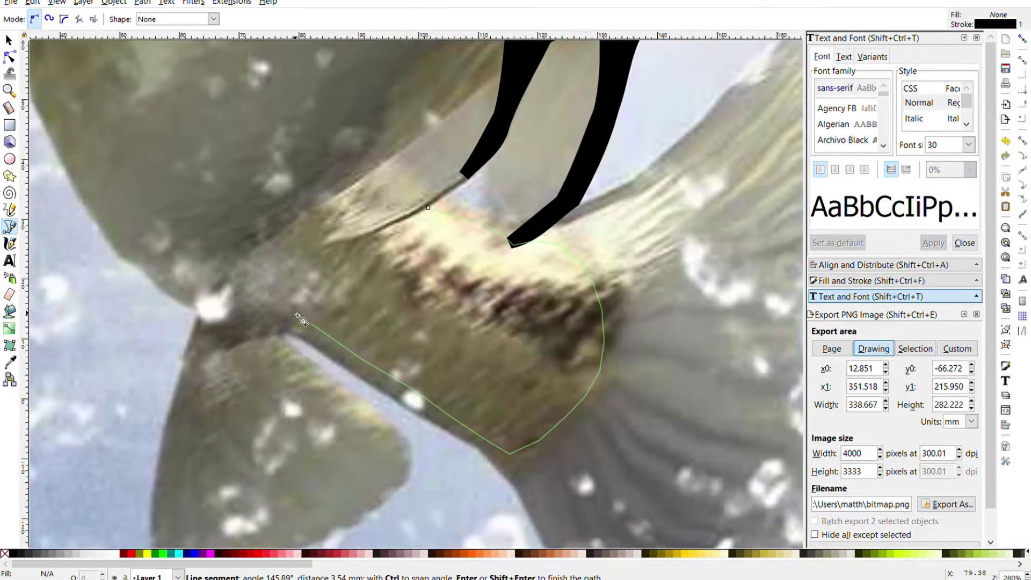
pyautogui.click(234, 300)
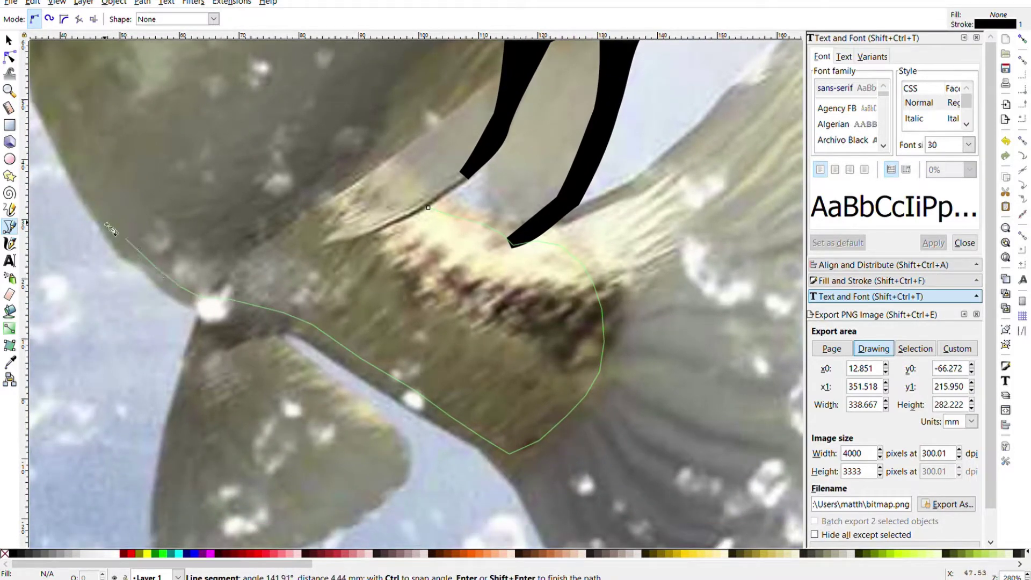
pyautogui.moveTo(75, 150); pyautogui.dragTo(226, 329)
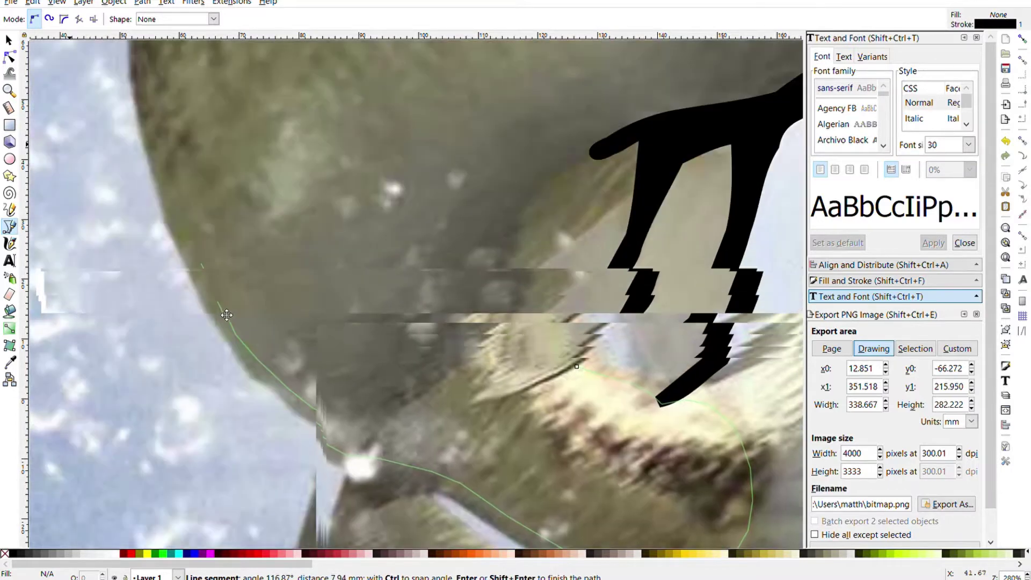
pyautogui.click(185, 202)
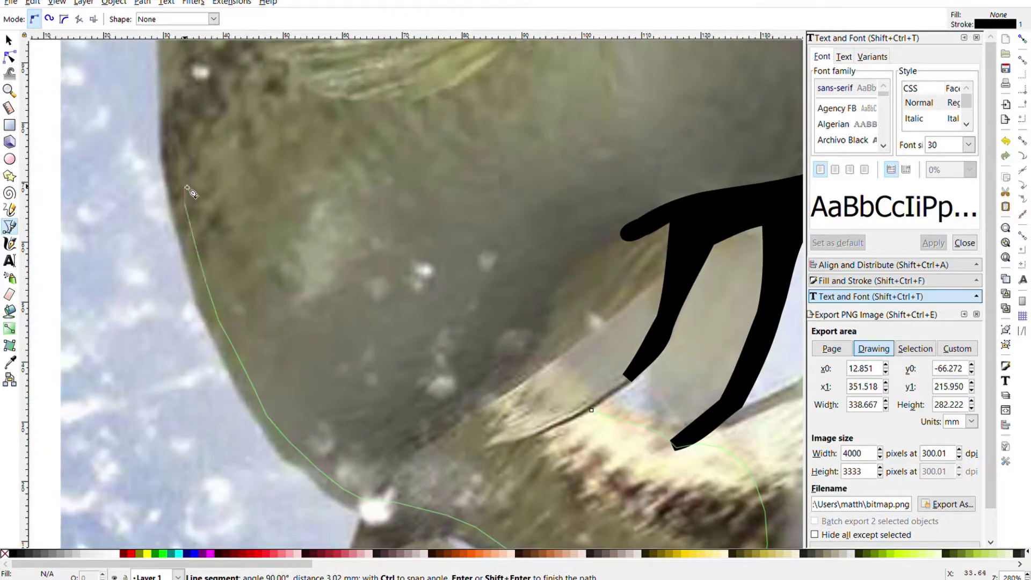
pyautogui.moveTo(177, 155); pyautogui.dragTo(179, 415)
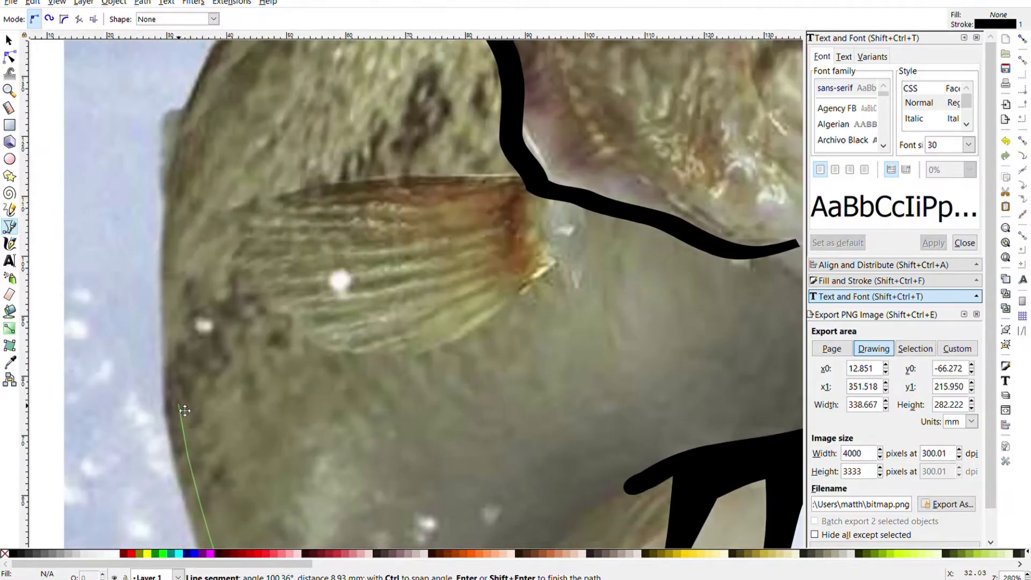
pyautogui.click(175, 370)
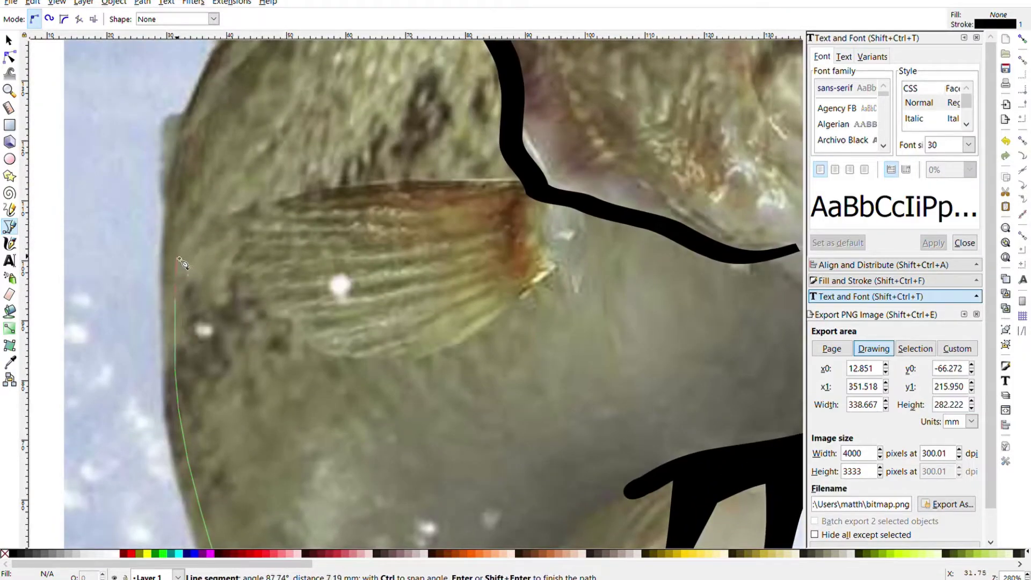
pyautogui.click(177, 199)
# Step: Extend the outline along the fish's back toward the dorsal fin
pyautogui.scroll(3, 172, 376)
pyautogui.keyDown('ctrl'); pyautogui.scroll(1, 182, 346); pyautogui.keyUp('ctrl')
pyautogui.scroll(-1, 197, 332)
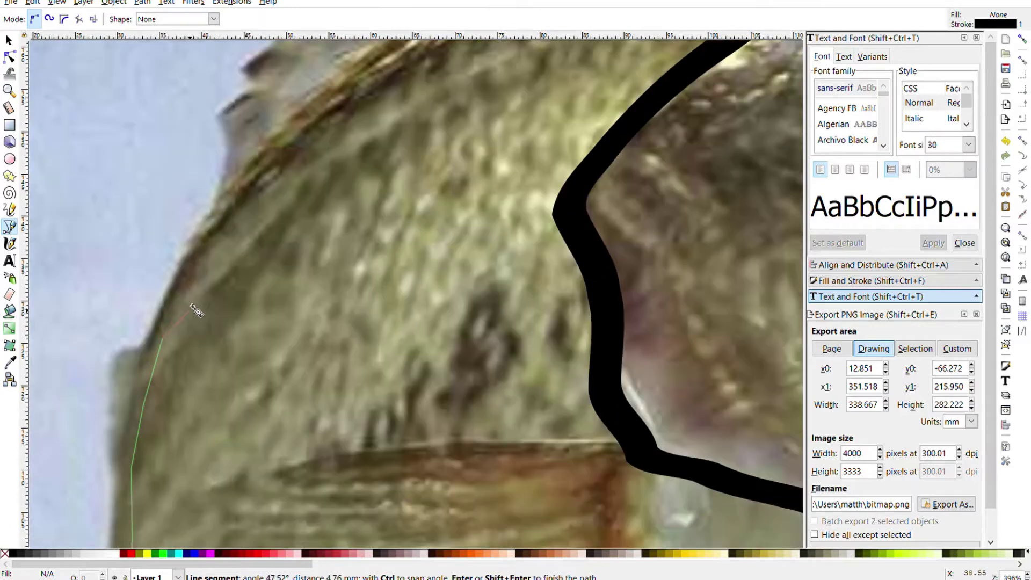
pyautogui.keyDown('ctrl'); pyautogui.scroll(-2, 196, 310); pyautogui.keyUp('ctrl')
pyautogui.keyDown('ctrl'); pyautogui.scroll(2, 196, 279); pyautogui.keyUp('ctrl')
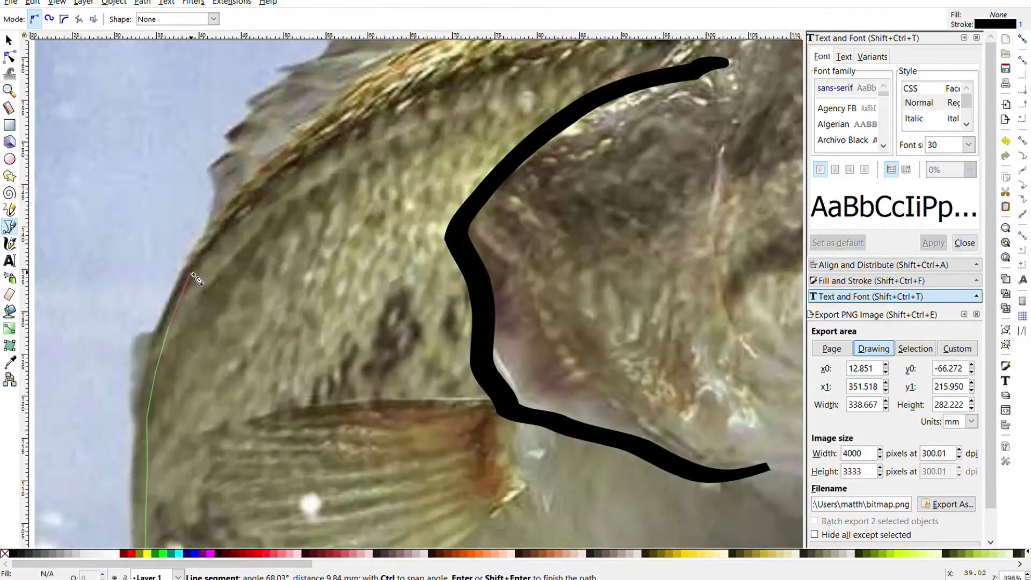
pyautogui.keyDown('ctrl'); pyautogui.scroll(1, 196, 278); pyautogui.keyUp('ctrl')
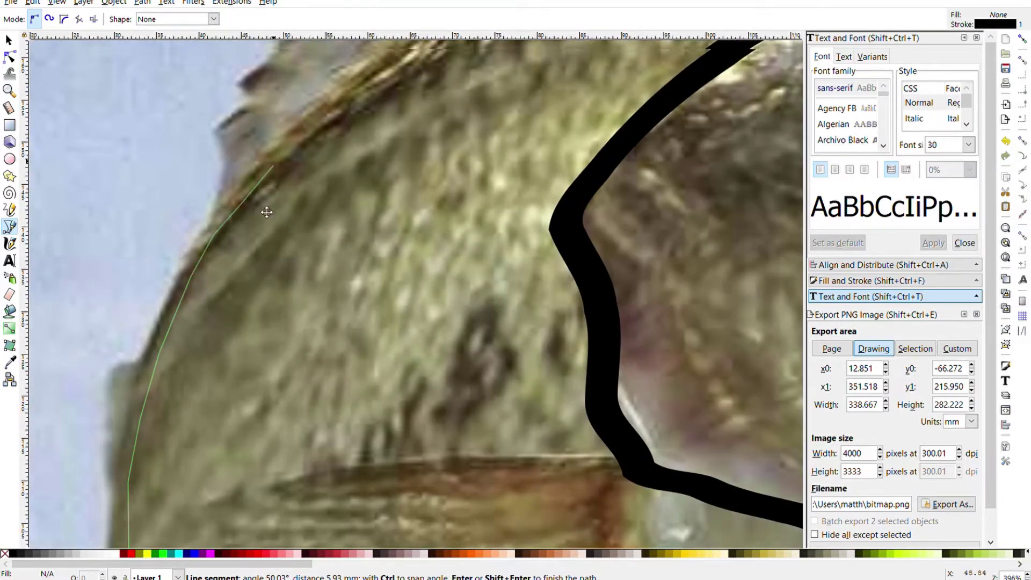
pyautogui.moveTo(267, 212); pyautogui.dragTo(183, 502)
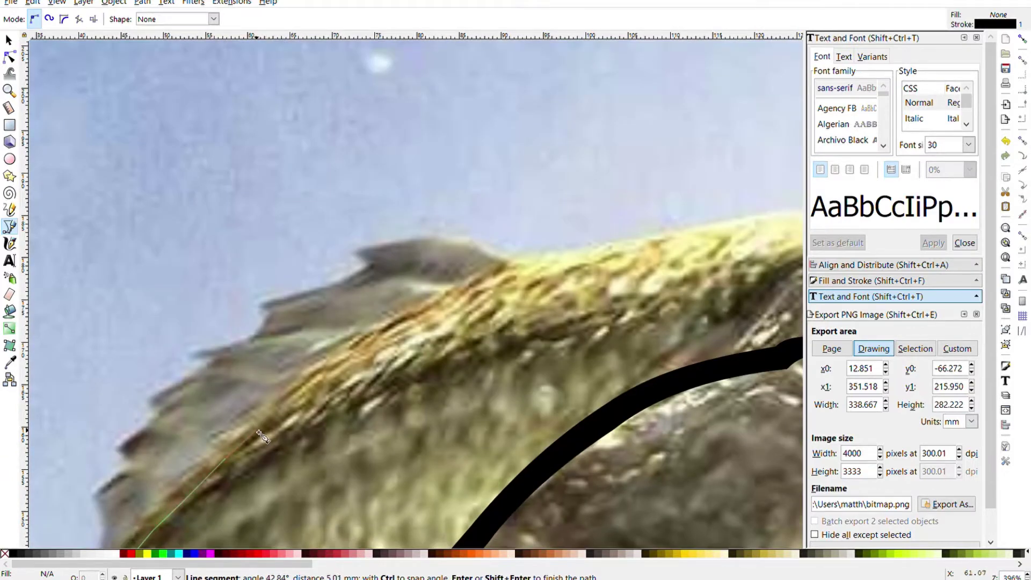
pyautogui.click(349, 369)
pyautogui.click(614, 256)
pyautogui.moveTo(621, 253); pyautogui.dragTo(358, 306)
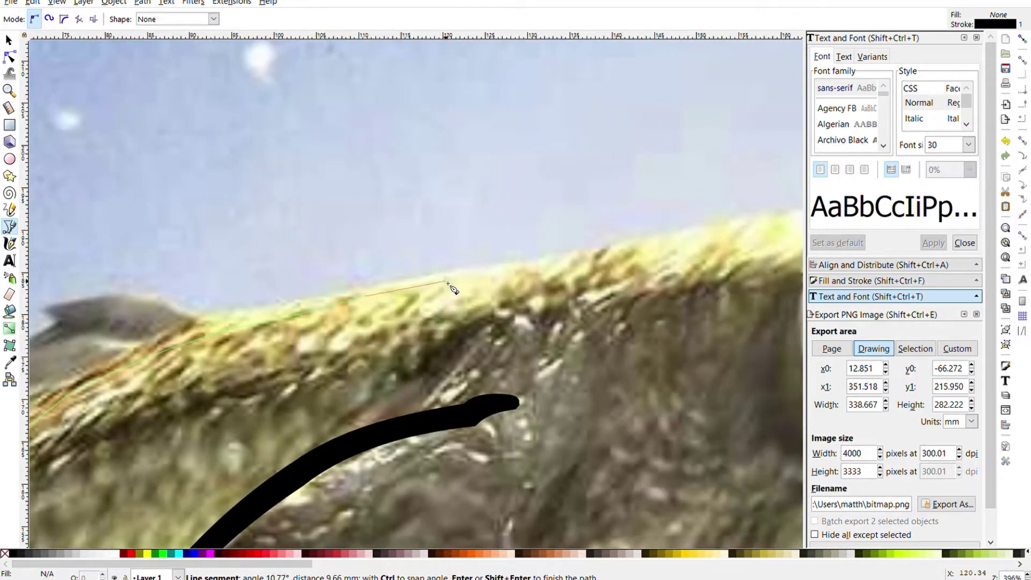
pyautogui.click(517, 277)
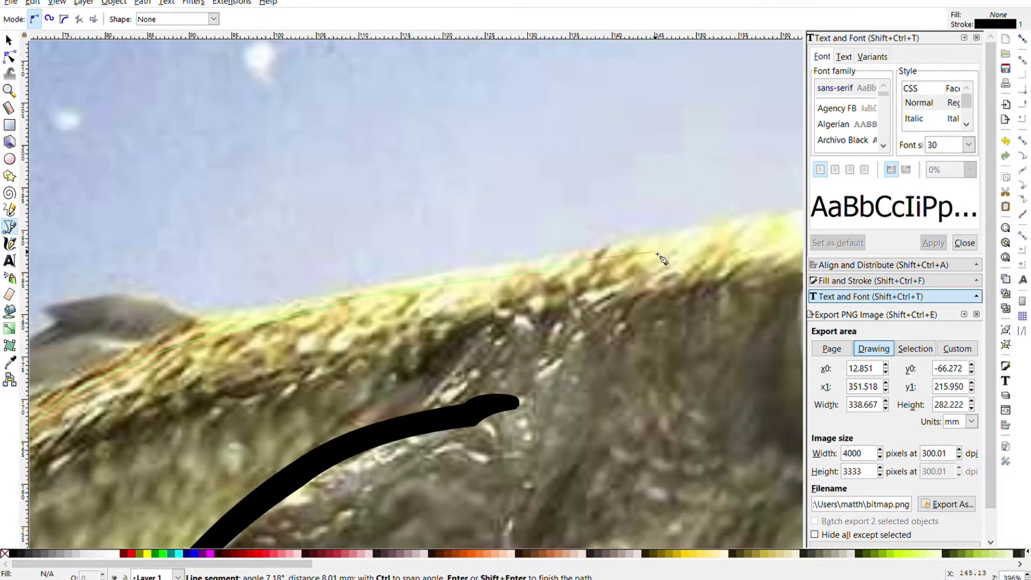
# Step: Trace over the top of the head, past the eye, to the mouth outline
pyautogui.moveTo(660, 258); pyautogui.dragTo(344, 313)
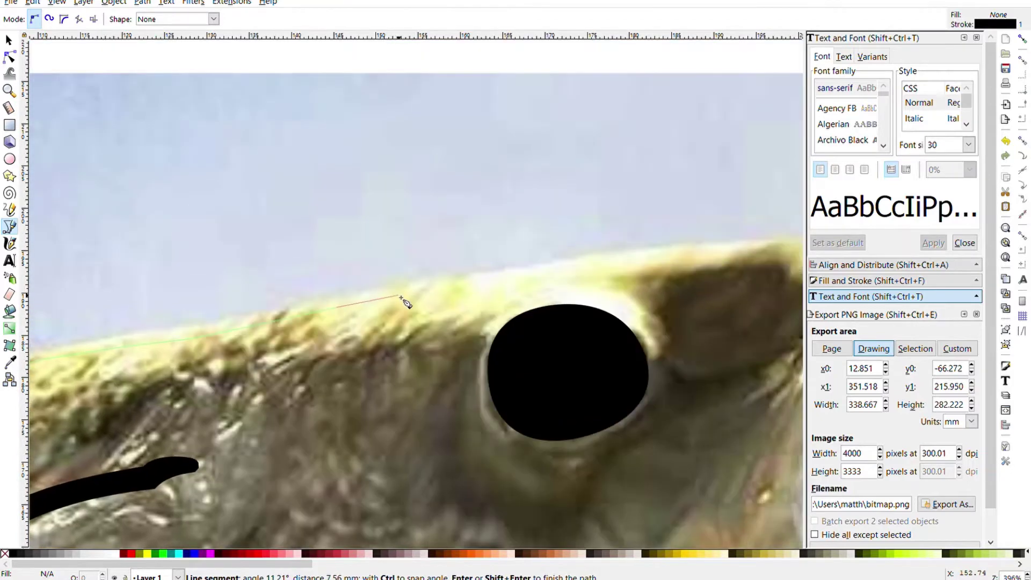
pyautogui.click(401, 296)
pyautogui.click(463, 284)
pyautogui.click(648, 262)
pyautogui.moveTo(697, 256); pyautogui.dragTo(476, 260)
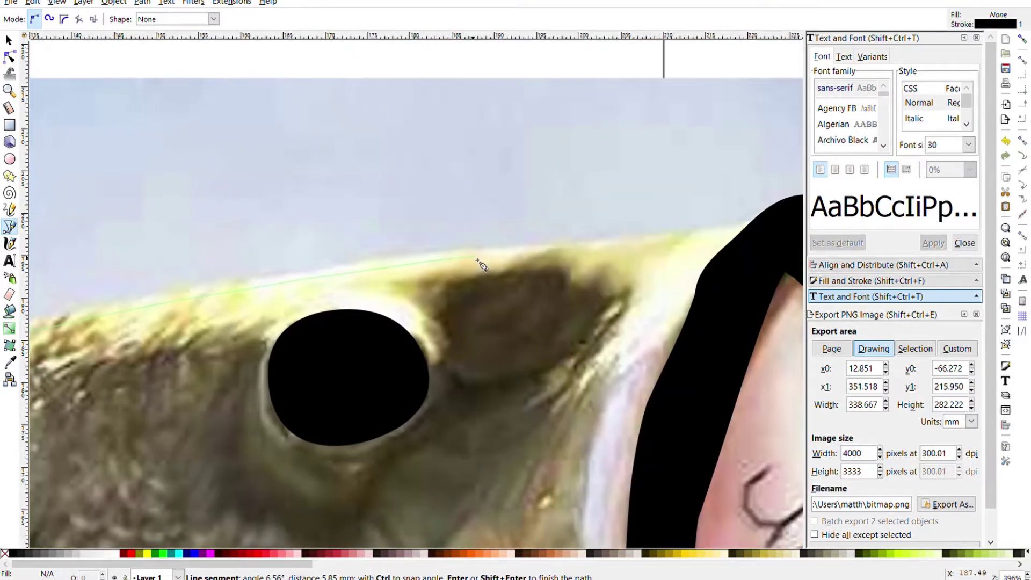
pyautogui.click(523, 257)
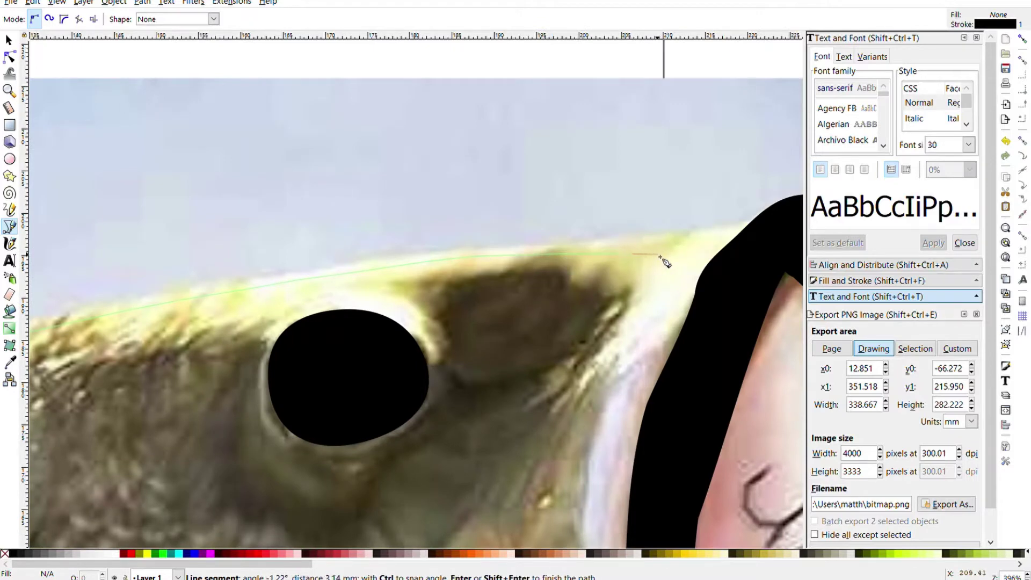
pyautogui.click(733, 240)
pyautogui.click(760, 226)
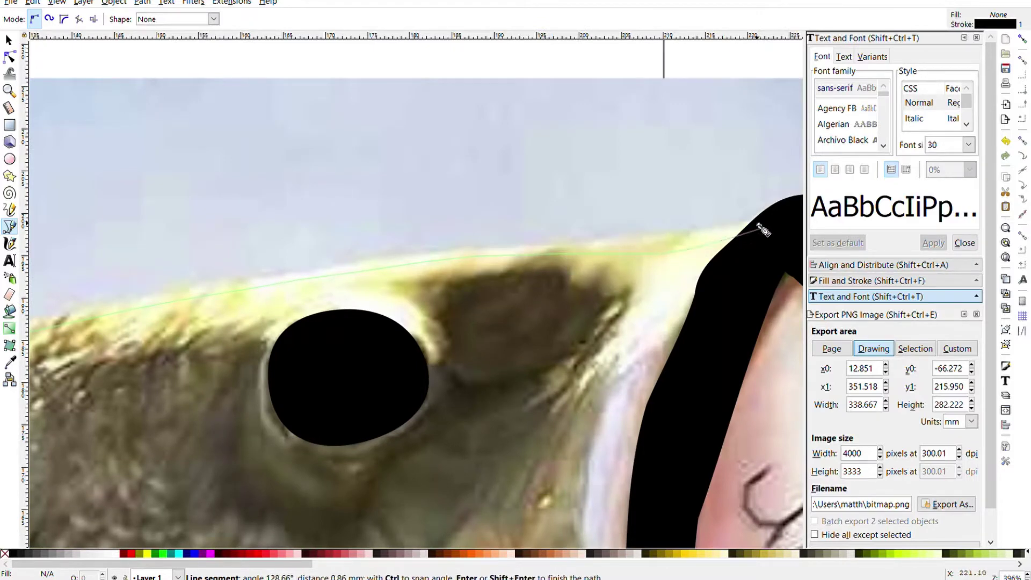
# Step: Turn the outline back along the top edge of the head
pyautogui.click(645, 242)
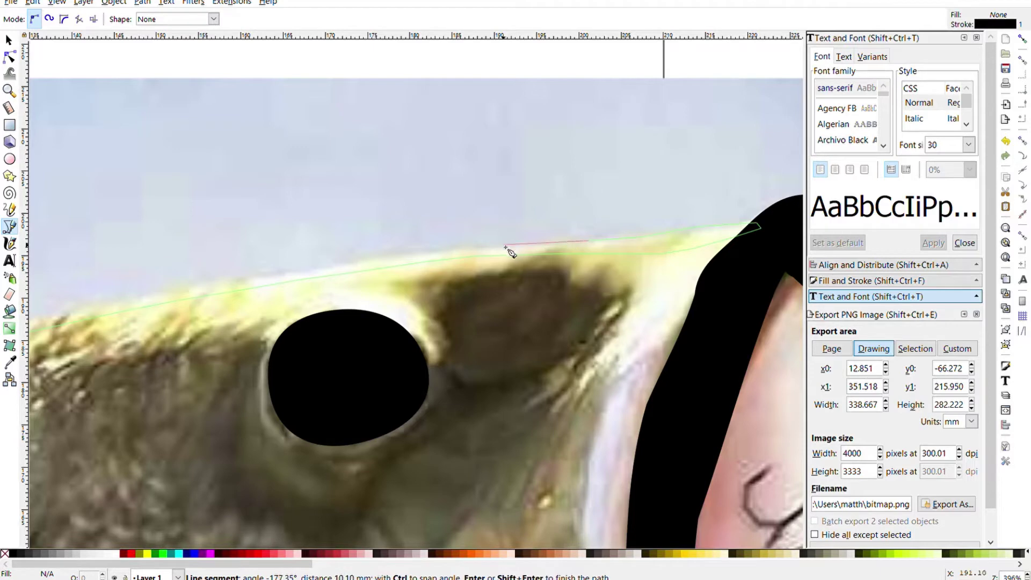
pyautogui.click(383, 260)
pyautogui.moveTo(304, 273); pyautogui.dragTo(617, 230)
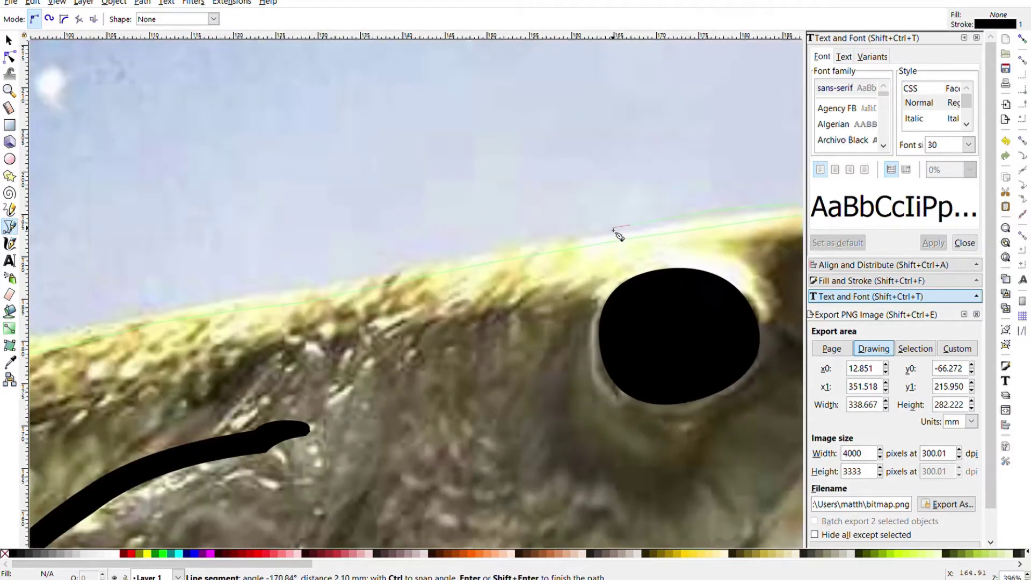
pyautogui.click(356, 276)
# Step: Trace the dorsal fin's base and left tip, then zigzag over its first spines
pyautogui.moveTo(192, 305); pyautogui.dragTo(521, 292)
pyautogui.click(480, 292)
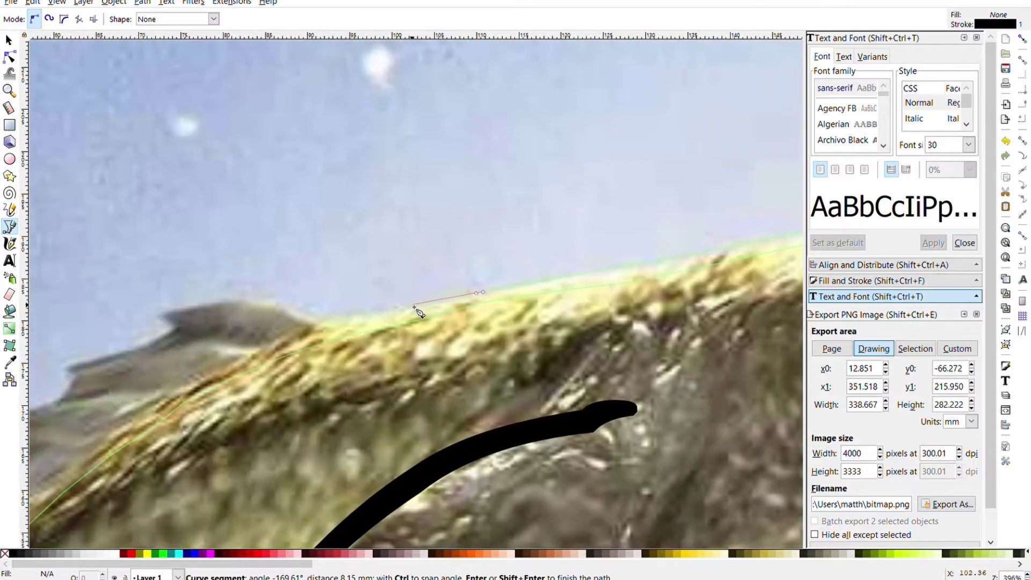
pyautogui.click(329, 318)
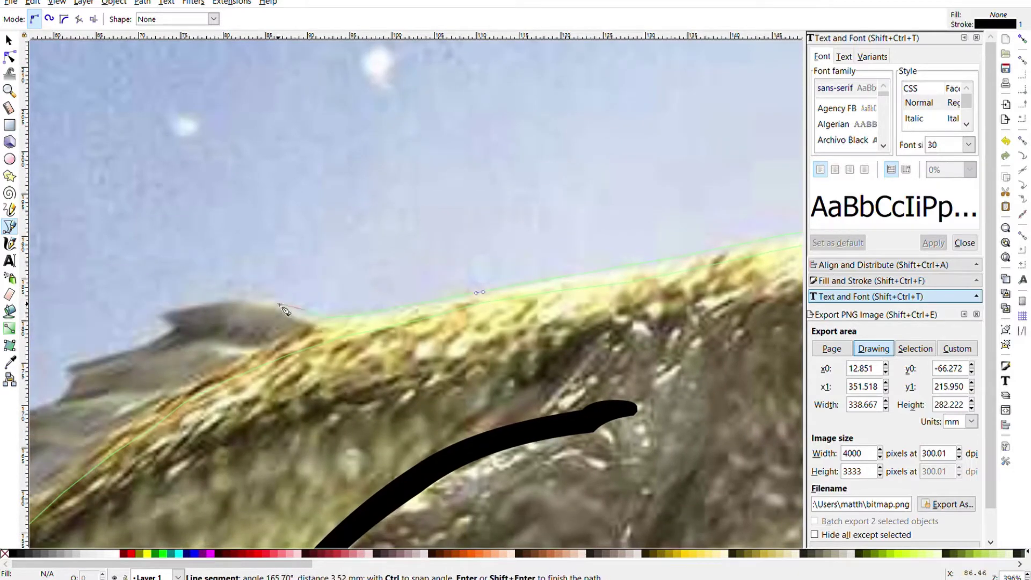
pyautogui.click(238, 301)
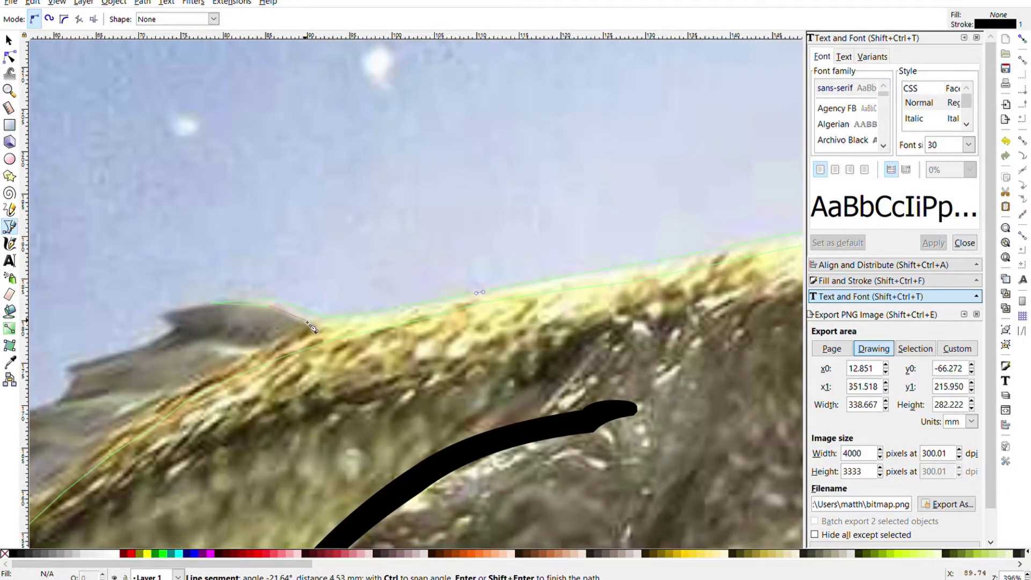
pyautogui.click(262, 345)
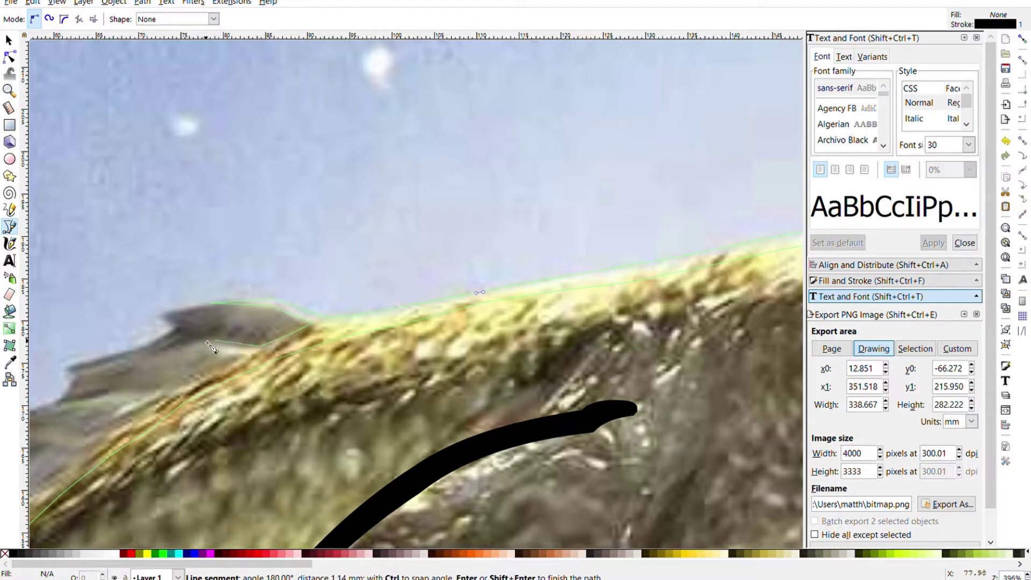
pyautogui.click(145, 349)
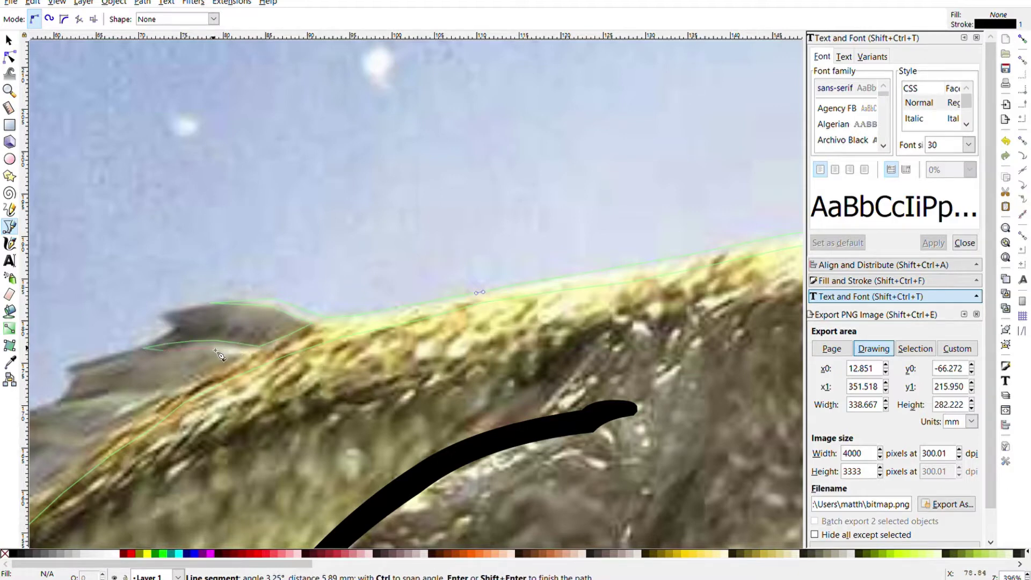
pyautogui.click(250, 354)
pyautogui.hscroll(-5, 197, 389)
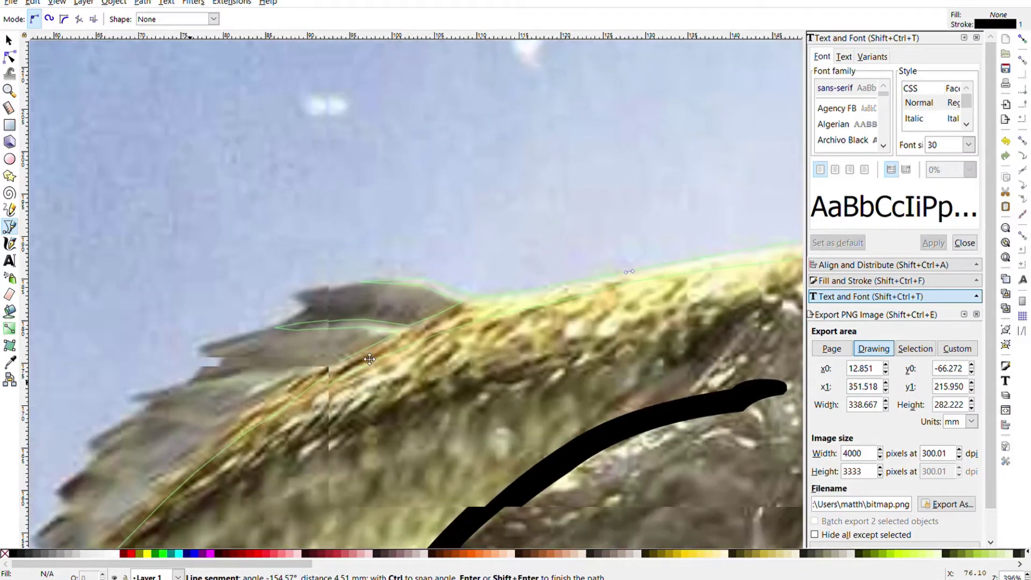
pyautogui.scroll(-2, 426, 346)
pyautogui.click(380, 342)
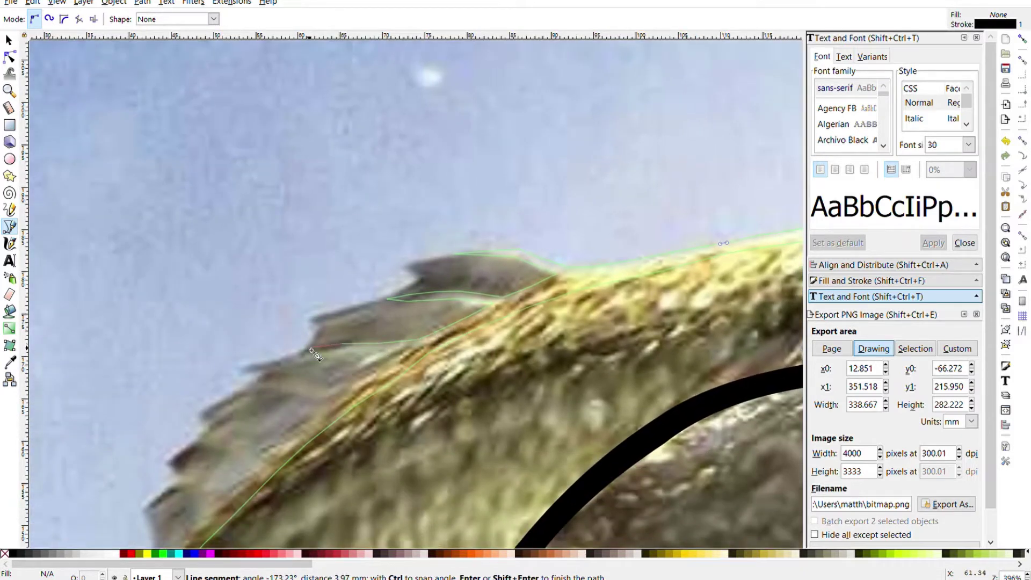
pyautogui.click(323, 349)
pyautogui.click(279, 387)
pyautogui.click(337, 396)
# Step: Zigzag the outline over the remaining dorsal fin spines to the last spine tip
pyautogui.scroll(-2, 336, 396)
pyautogui.hscroll(-2, 336, 396)
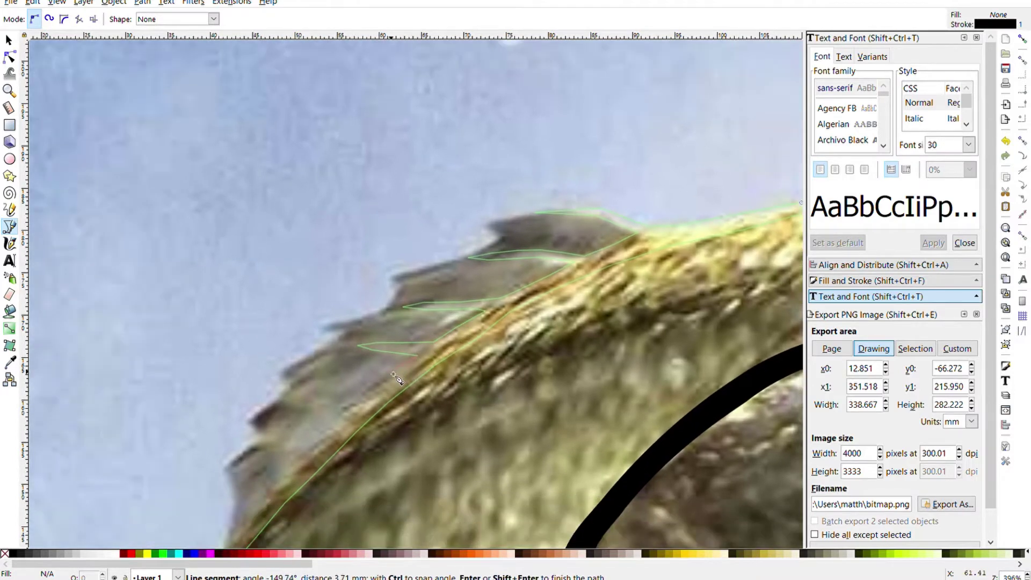
pyautogui.click(373, 383)
pyautogui.click(318, 385)
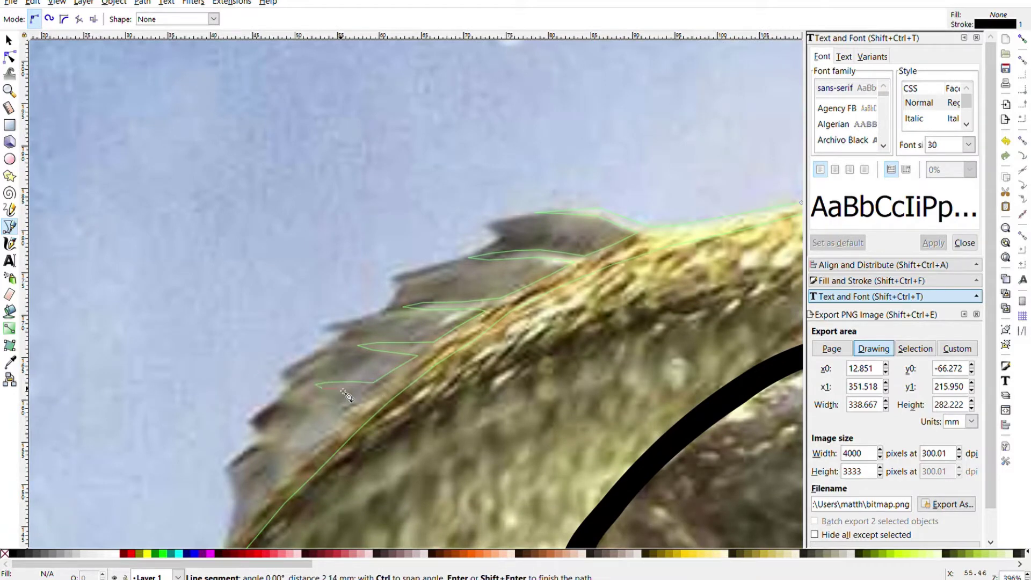
pyautogui.click(368, 395)
pyautogui.click(339, 412)
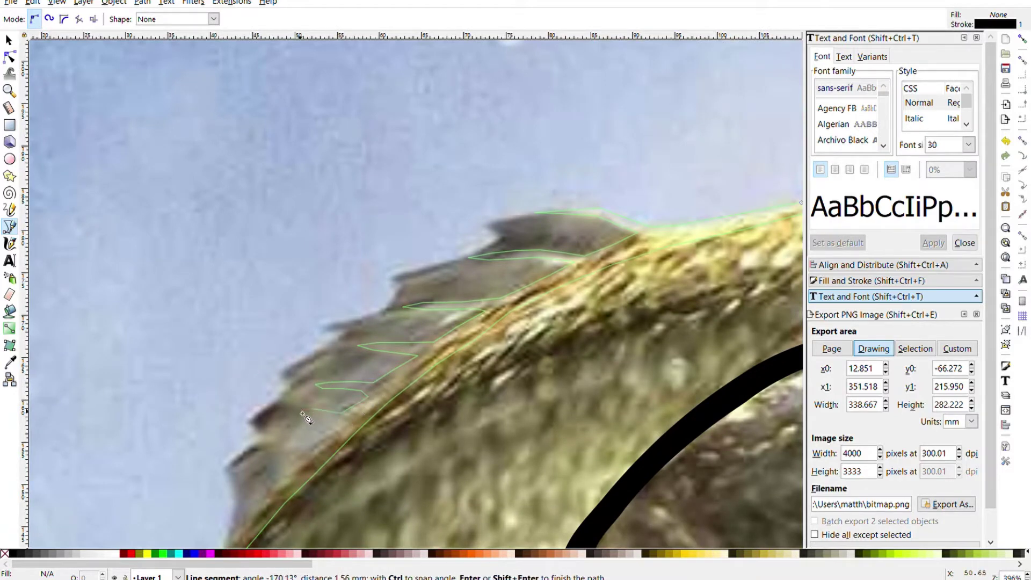
pyautogui.click(302, 411)
pyautogui.click(331, 423)
pyautogui.click(301, 447)
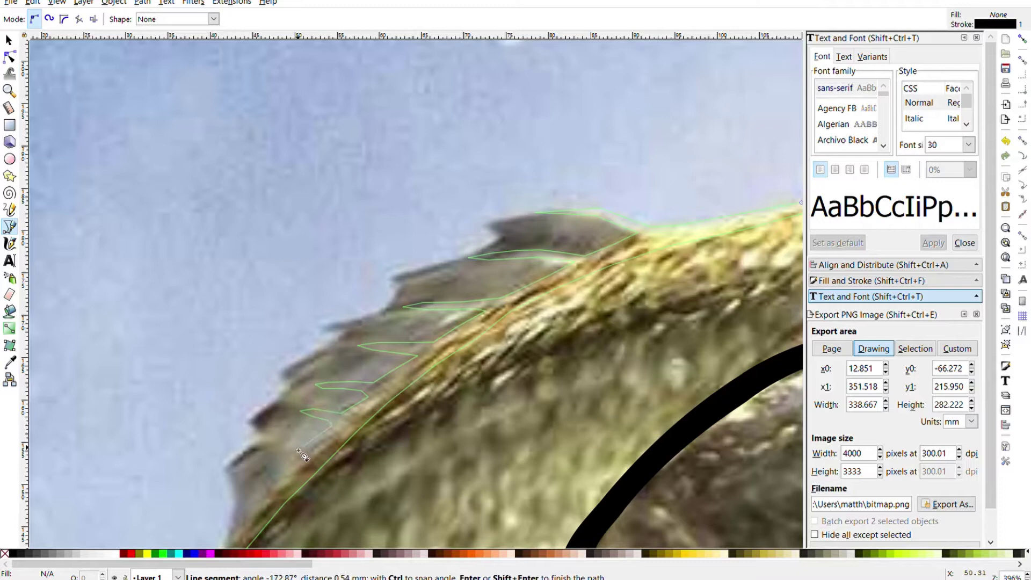
pyautogui.click(265, 455)
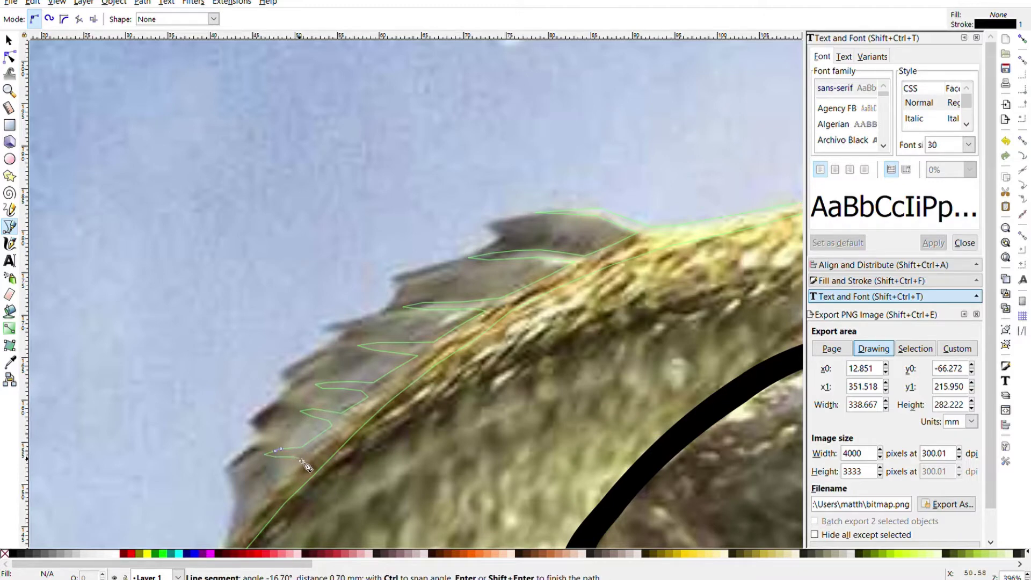
pyautogui.scroll(-8, 376, 402)
pyautogui.hscroll(-9, 457, 333)
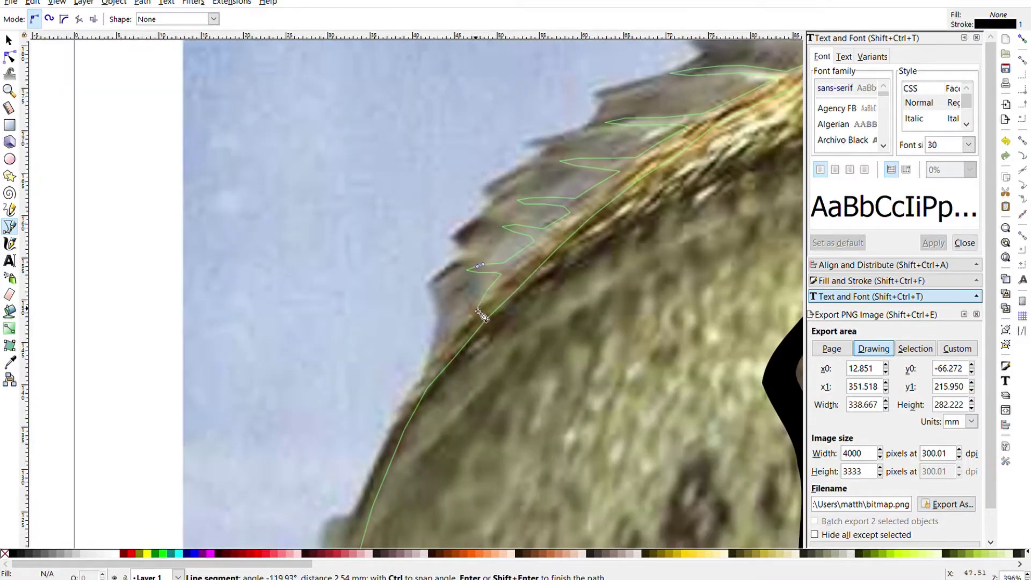
# Step: Continue the outline from the fin's lower end down the fish's back edge
pyautogui.click(477, 311)
pyautogui.click(429, 363)
pyautogui.click(415, 400)
pyautogui.scroll(-9, 472, 207)
pyautogui.hscroll(-4, 472, 207)
pyautogui.click(428, 318)
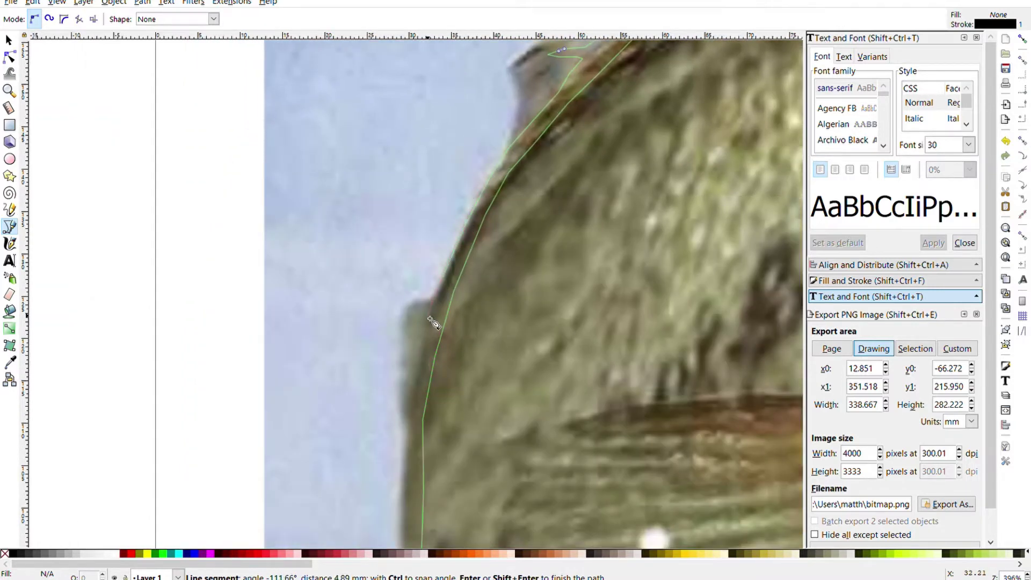
pyautogui.click(406, 406)
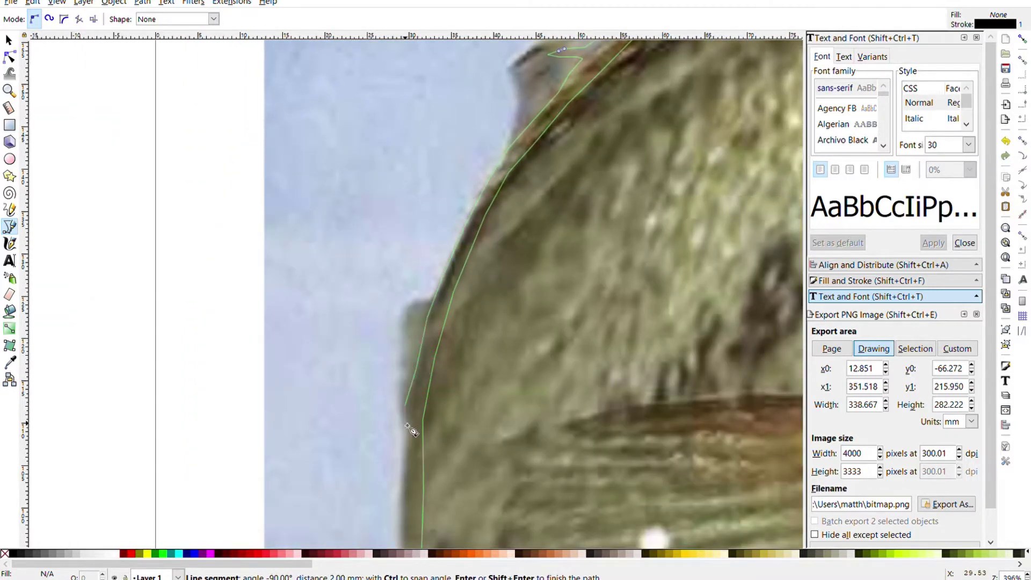
pyautogui.scroll(-13, 407, 483)
pyautogui.hscroll(-3, 475, 171)
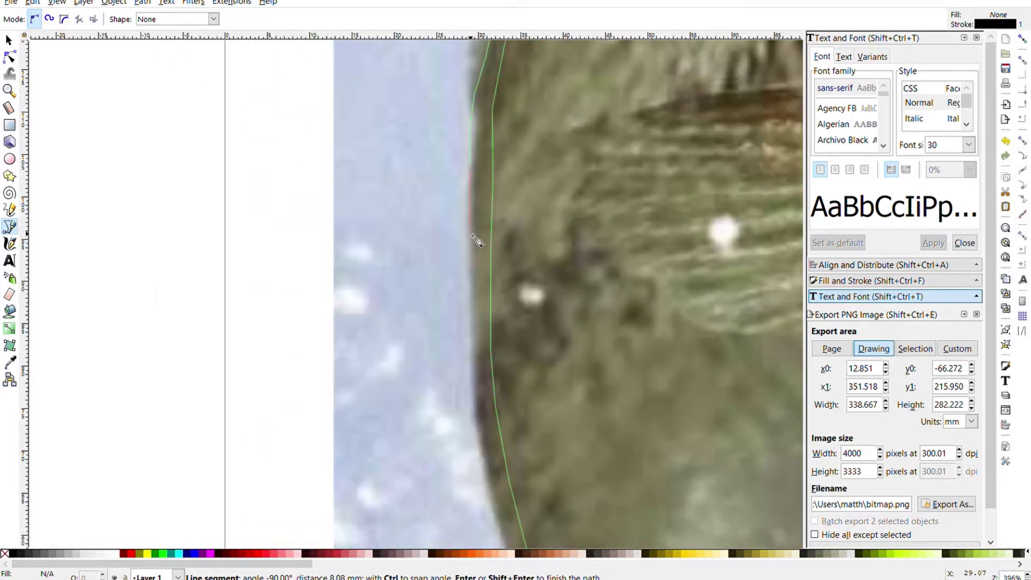
pyautogui.click(472, 315)
pyautogui.scroll(-11, 489, 472)
# Step: Follow the curving body edge to where the tail begins
pyautogui.click(501, 215)
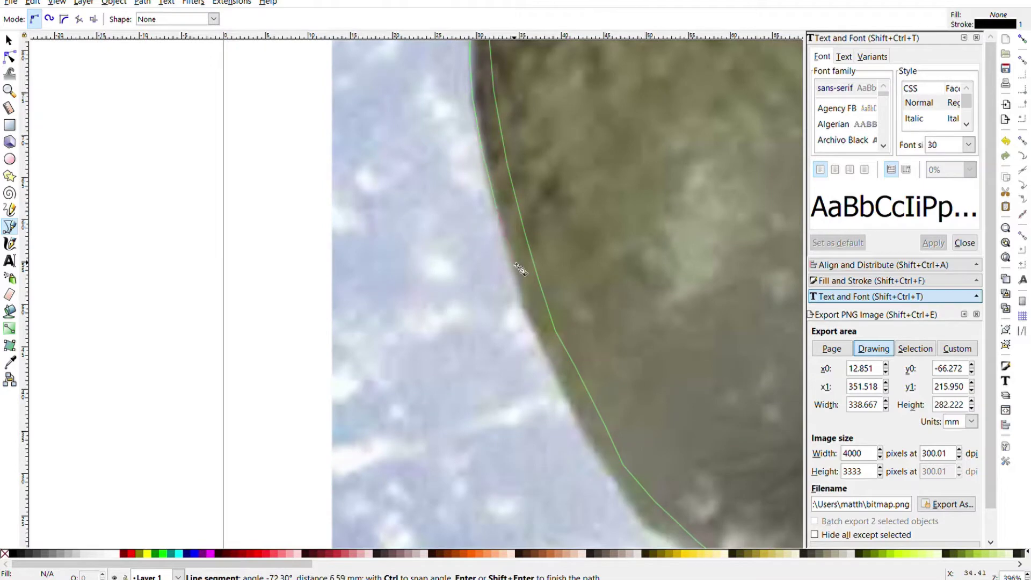
pyautogui.click(517, 265)
pyautogui.click(529, 322)
pyautogui.click(632, 501)
pyautogui.moveTo(635, 504); pyautogui.dragTo(542, 236)
pyautogui.click(582, 267)
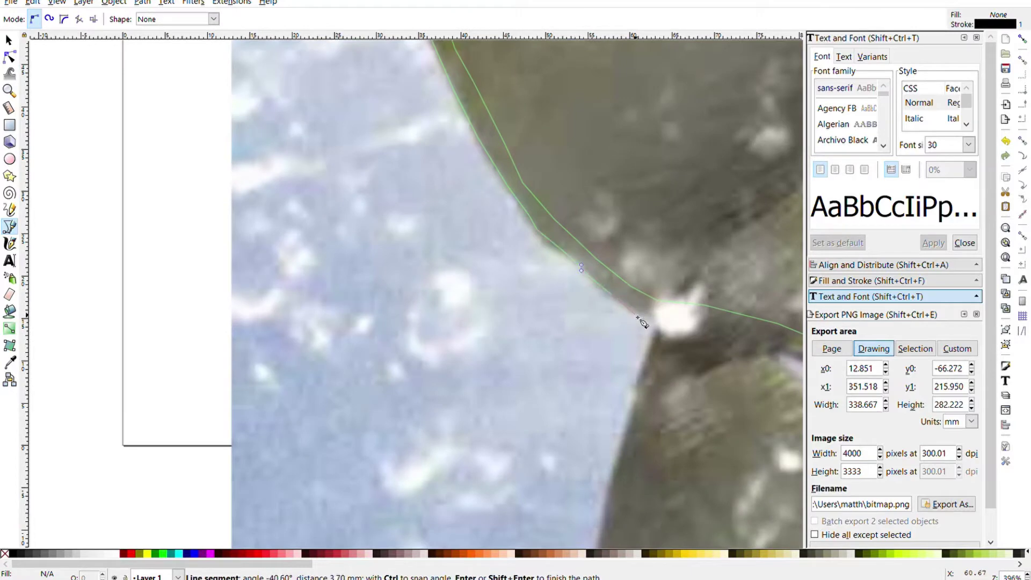
pyautogui.moveTo(659, 326); pyautogui.dragTo(363, 188)
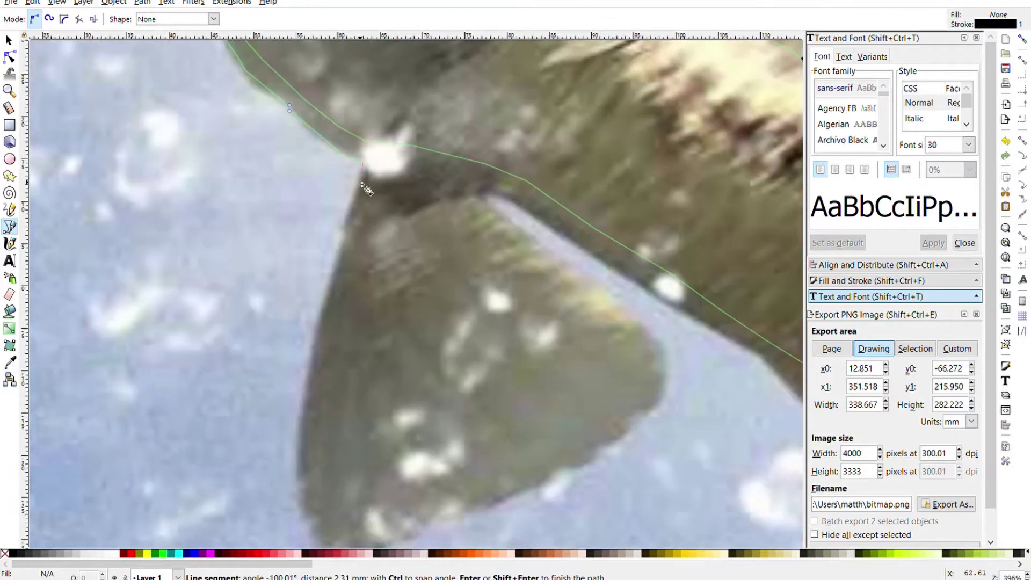
# Step: Draw zigzag lines over the first two tail fin rays
pyautogui.click(322, 308)
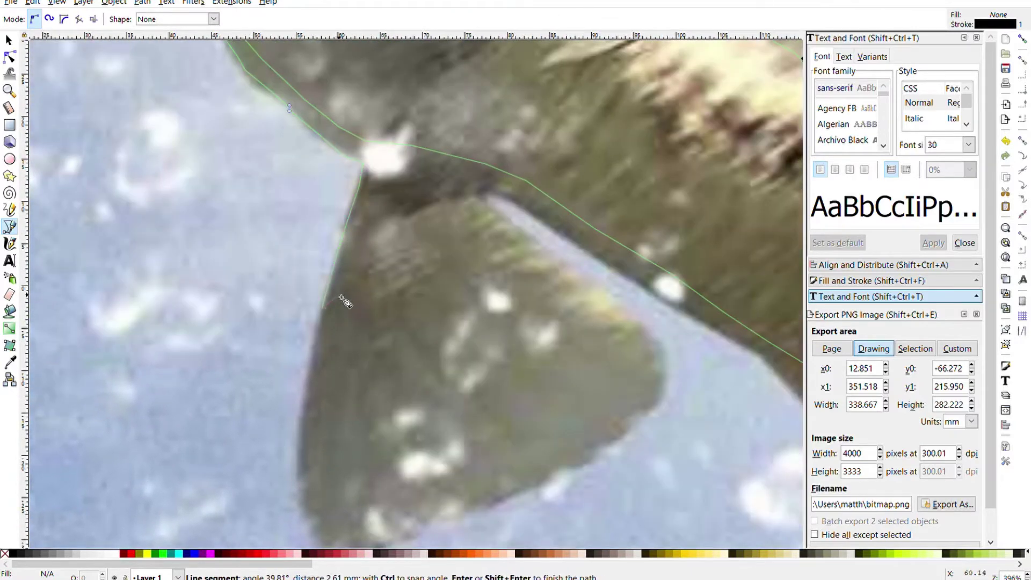
pyautogui.click(338, 289)
pyautogui.click(355, 236)
pyautogui.click(374, 217)
pyautogui.click(361, 293)
pyautogui.click(370, 362)
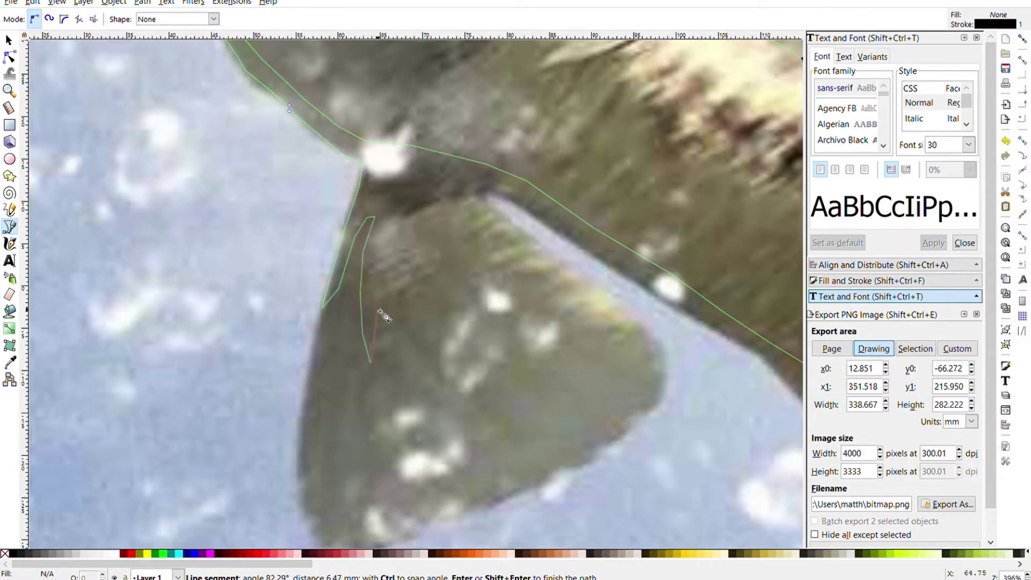
pyautogui.click(377, 248)
pyautogui.click(398, 216)
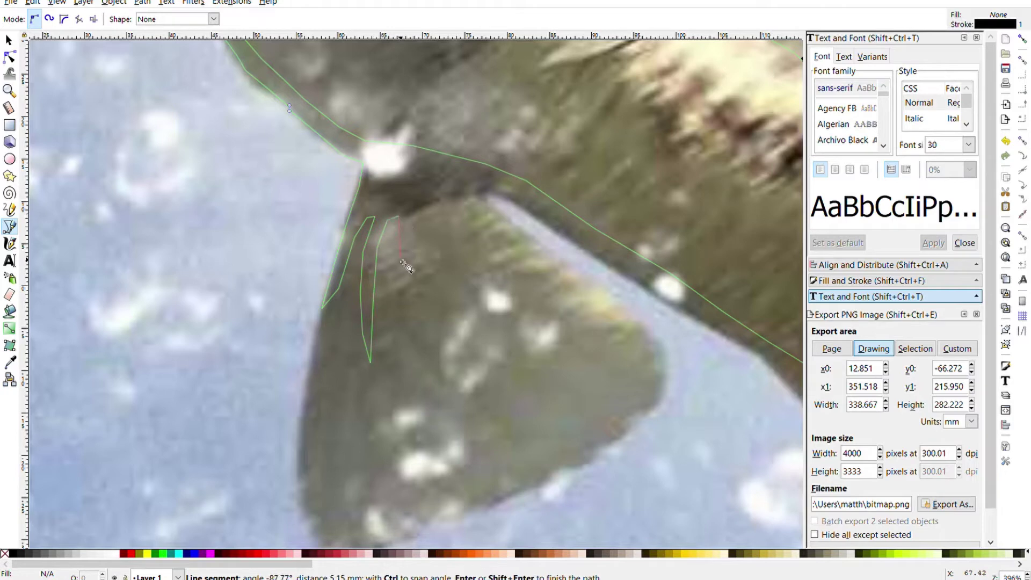
pyautogui.click(400, 294)
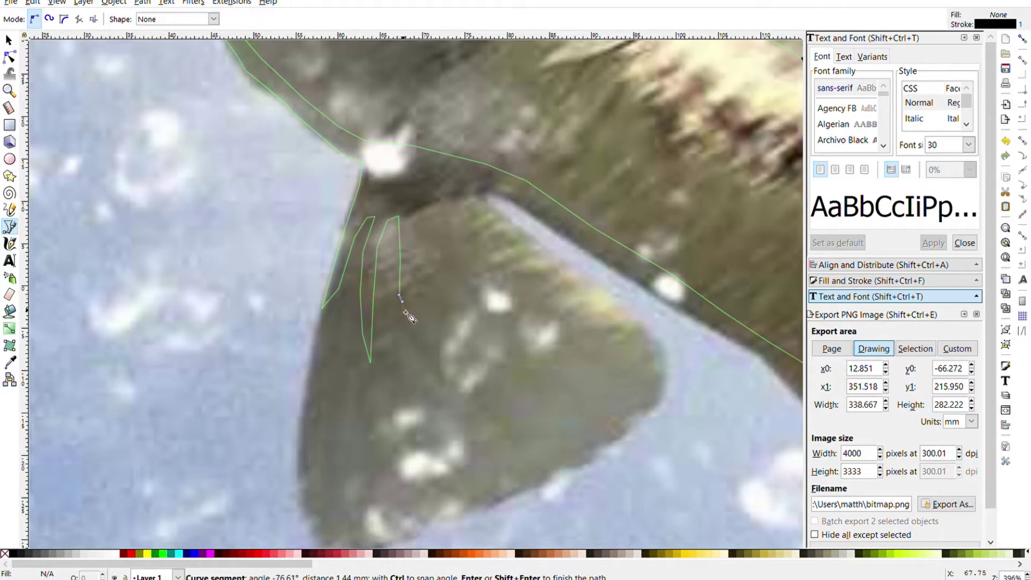
# Step: Zigzag across the remaining fin rays, then extend the path along the tail's edge
pyautogui.click(411, 243)
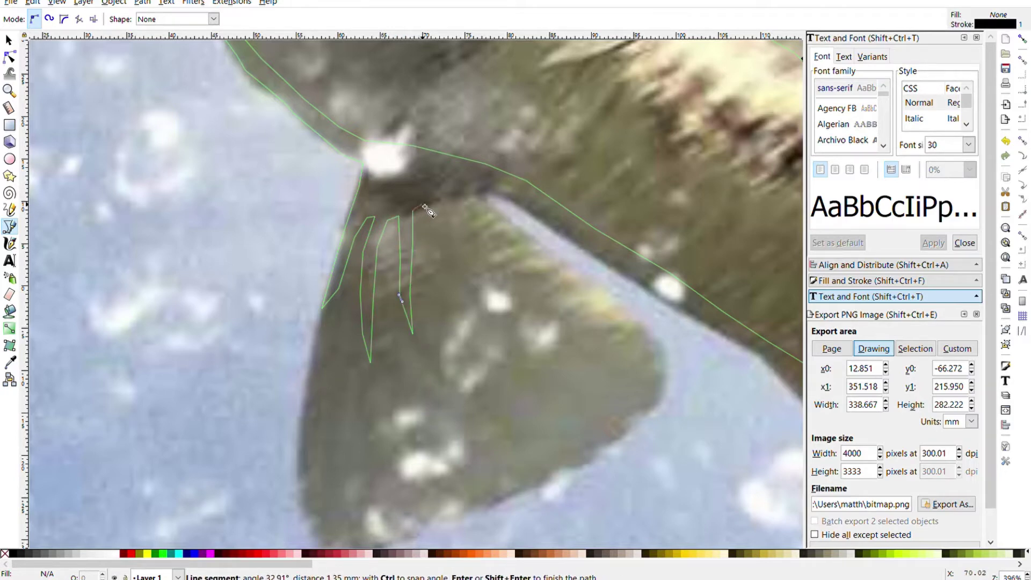
pyautogui.click(423, 206)
pyautogui.click(451, 281)
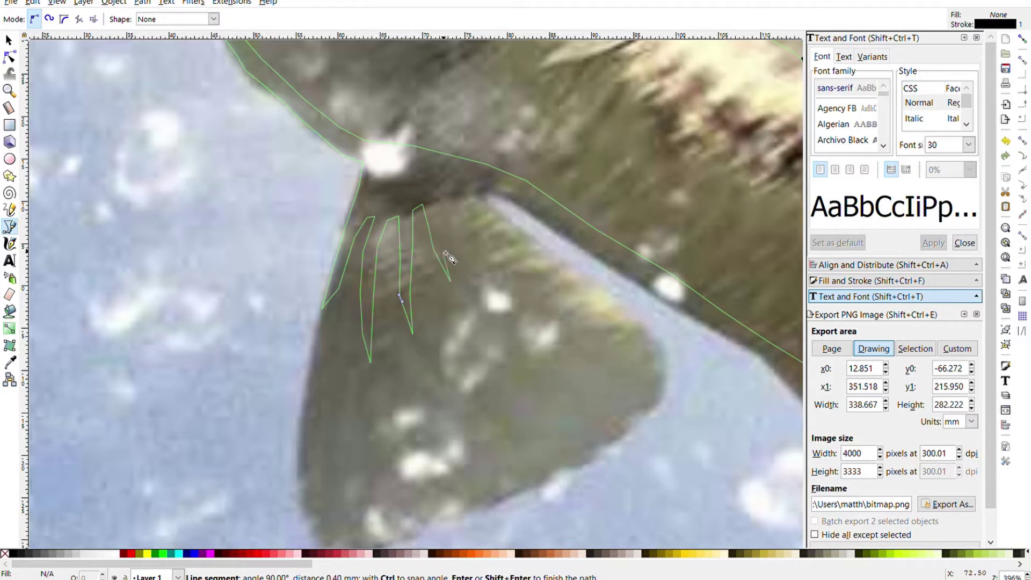
pyautogui.click(435, 248)
pyautogui.click(442, 204)
pyautogui.click(451, 199)
pyautogui.click(483, 264)
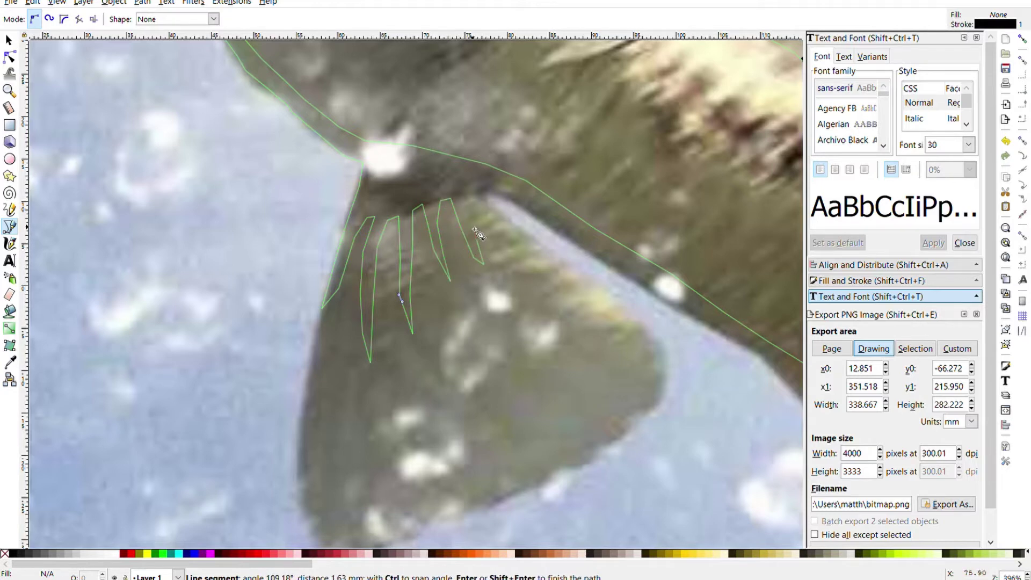
pyautogui.click(470, 199)
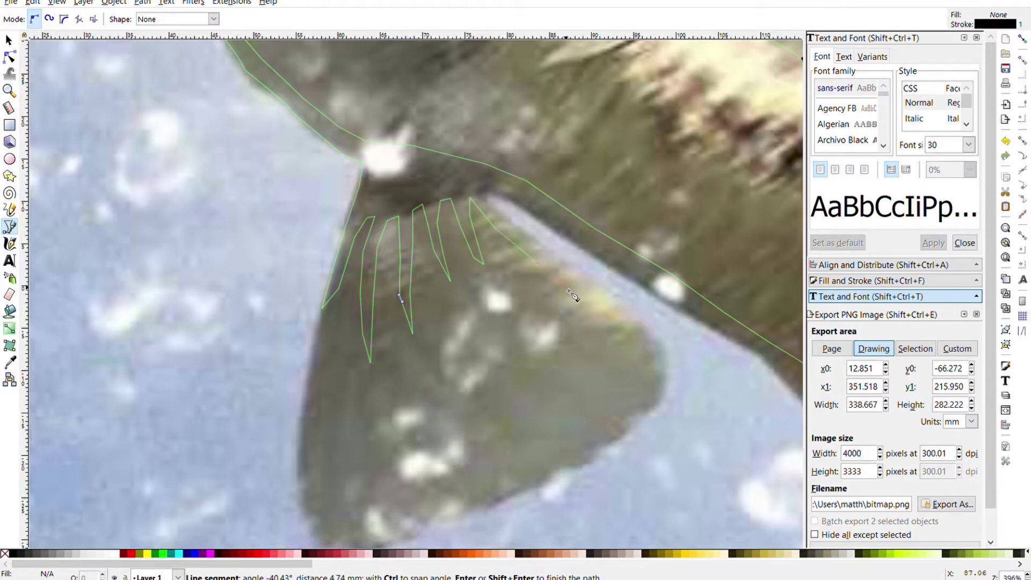
pyautogui.click(606, 300)
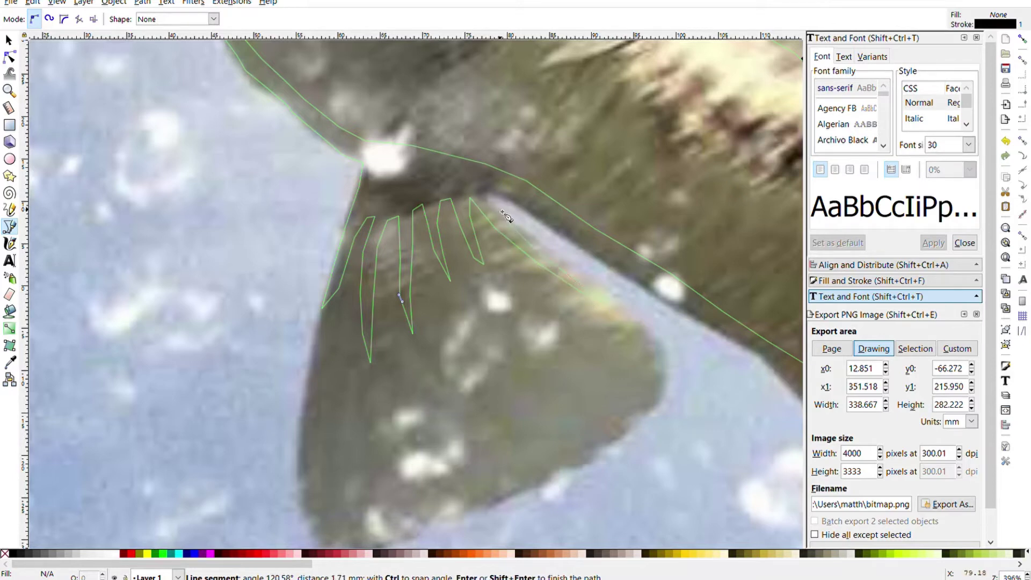
pyautogui.click(489, 193)
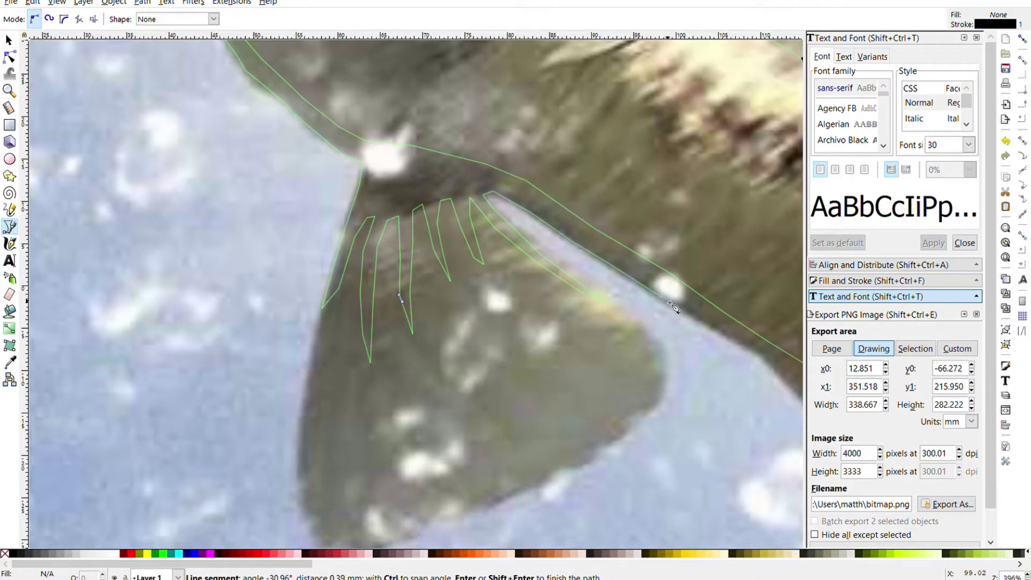
# Step: Pan over and trace nodes along the tail fin and lower lobe edge
pyautogui.scroll(-8, 673, 306)
pyautogui.hscroll(12, 672, 306)
pyautogui.click(537, 231)
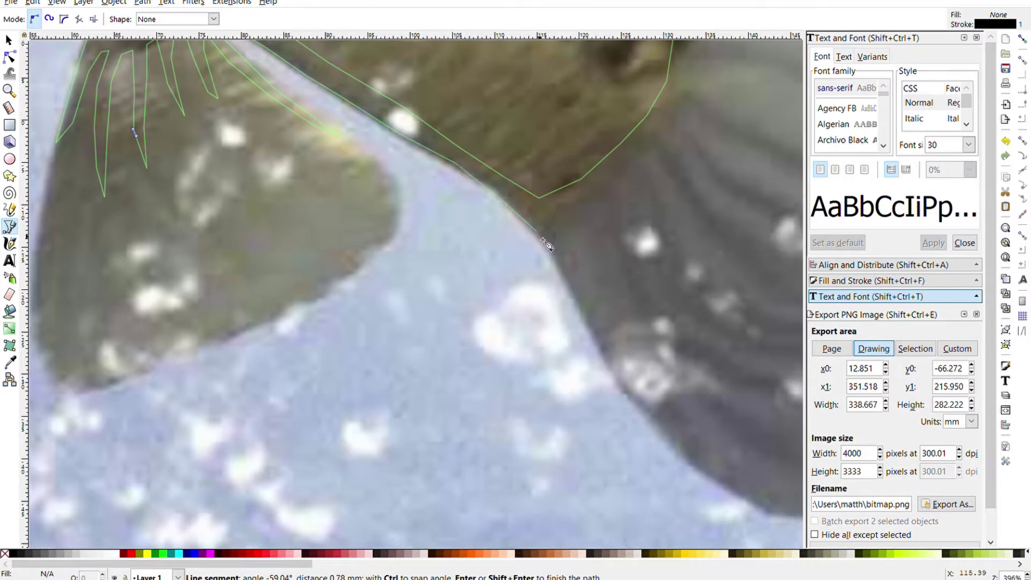
pyautogui.click(607, 368)
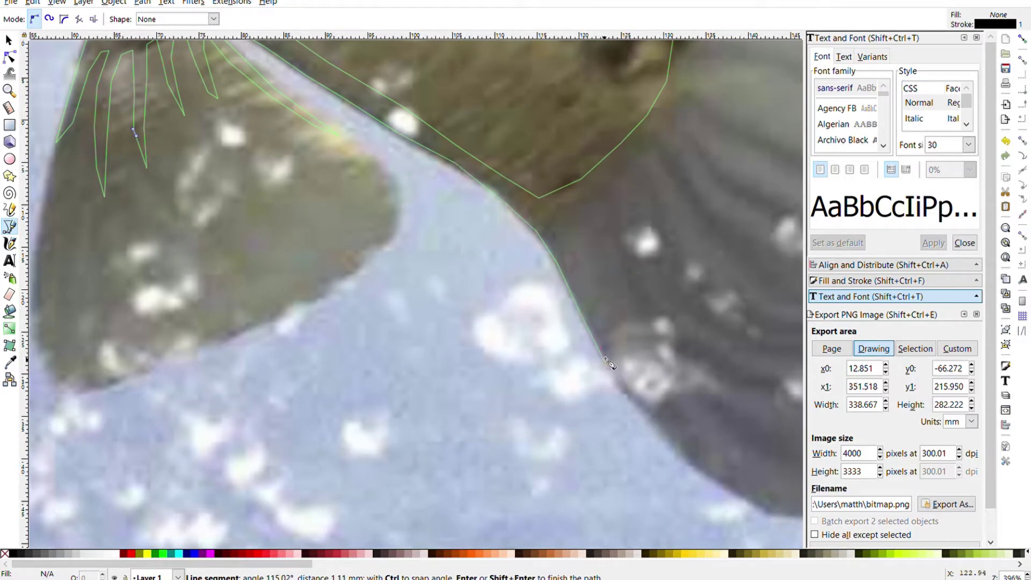
pyautogui.click(549, 227)
pyautogui.click(574, 203)
pyautogui.click(600, 192)
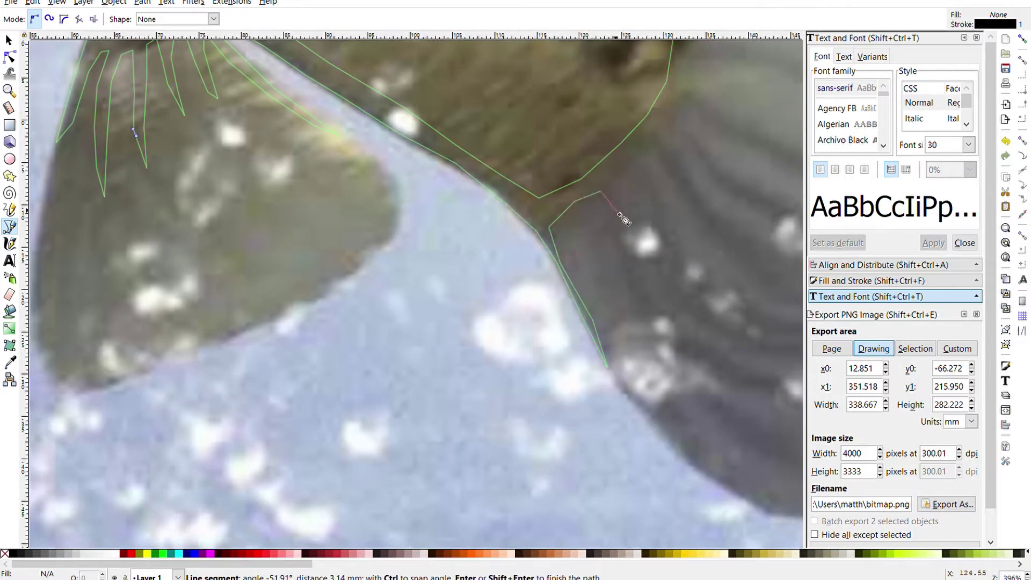
# Step: Trace the first lower fin ray down to its tip and back up to the fin base
pyautogui.scroll(-3, 623, 269)
pyautogui.hscroll(6, 608, 260)
pyautogui.click(516, 228)
pyautogui.click(537, 263)
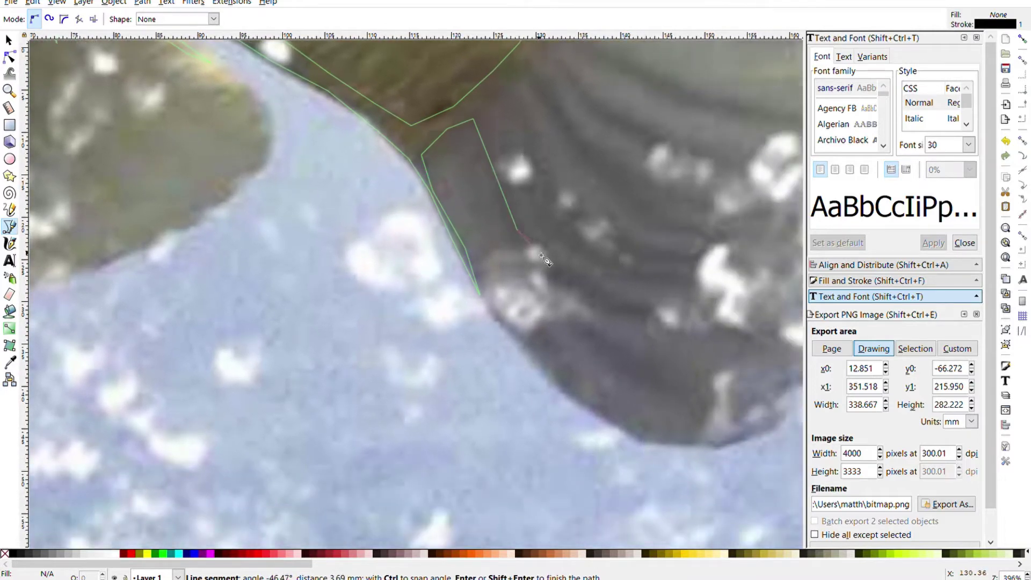
pyautogui.click(572, 289)
pyautogui.click(639, 310)
pyautogui.click(593, 290)
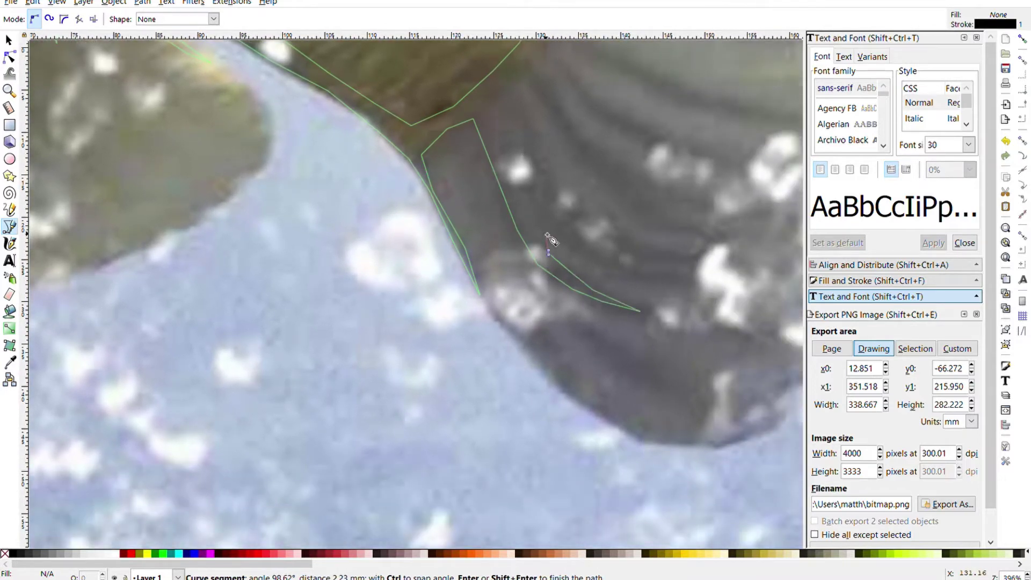
pyautogui.click(548, 252)
pyautogui.click(514, 180)
pyautogui.click(495, 121)
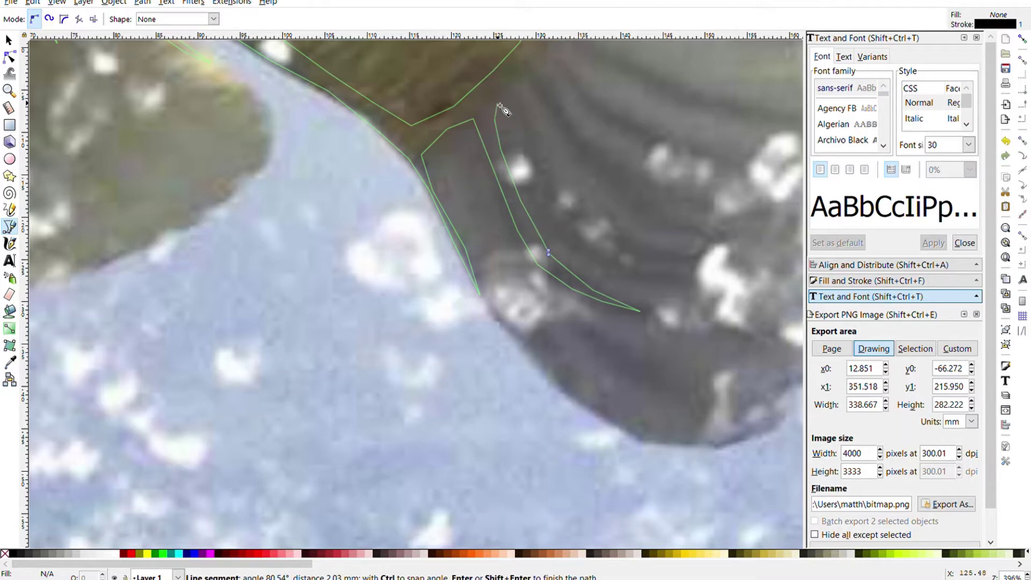
# Step: Extend the zigzag out and back along the next two fin rays
pyautogui.click(502, 97)
pyautogui.click(543, 185)
pyautogui.click(574, 231)
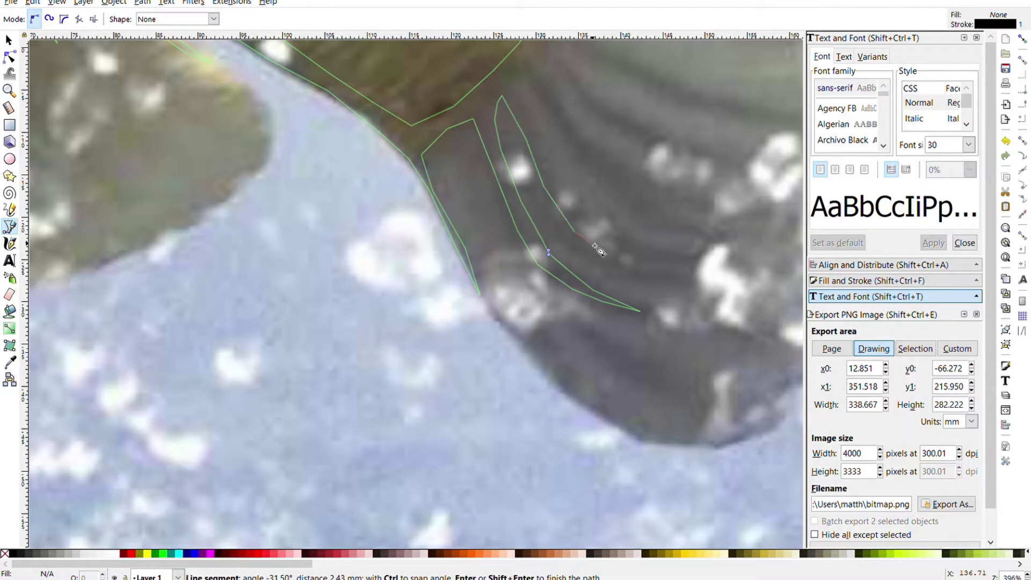
pyautogui.click(629, 271)
pyautogui.click(591, 238)
pyautogui.click(528, 126)
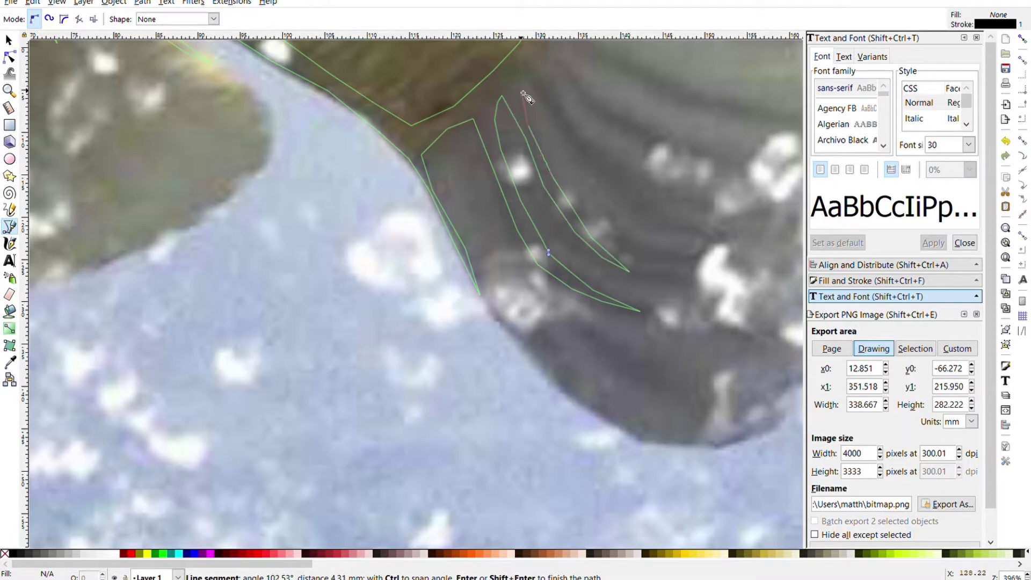
pyautogui.click(525, 67)
pyautogui.click(572, 156)
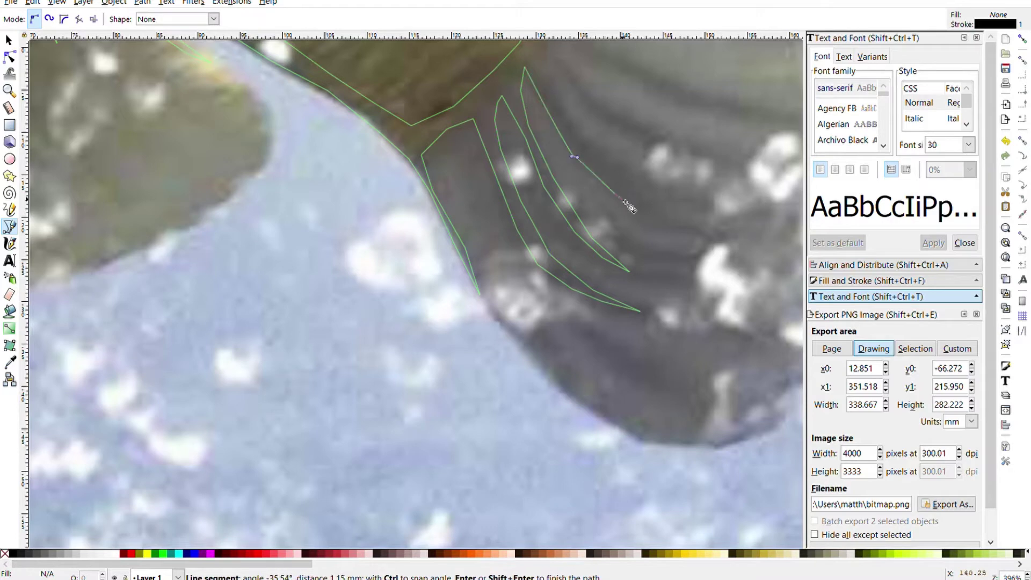
pyautogui.click(683, 226)
pyautogui.click(642, 218)
pyautogui.click(588, 145)
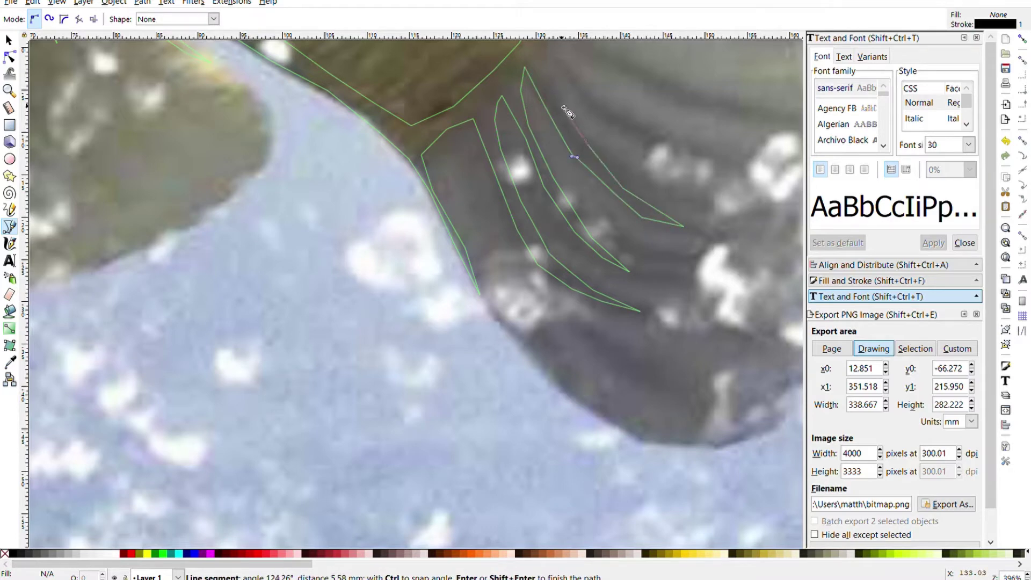
pyautogui.click(565, 110)
# Step: Continue the zigzag through several more rays, returning to the fin base between each
pyautogui.moveTo(542, 67); pyautogui.dragTo(444, 246)
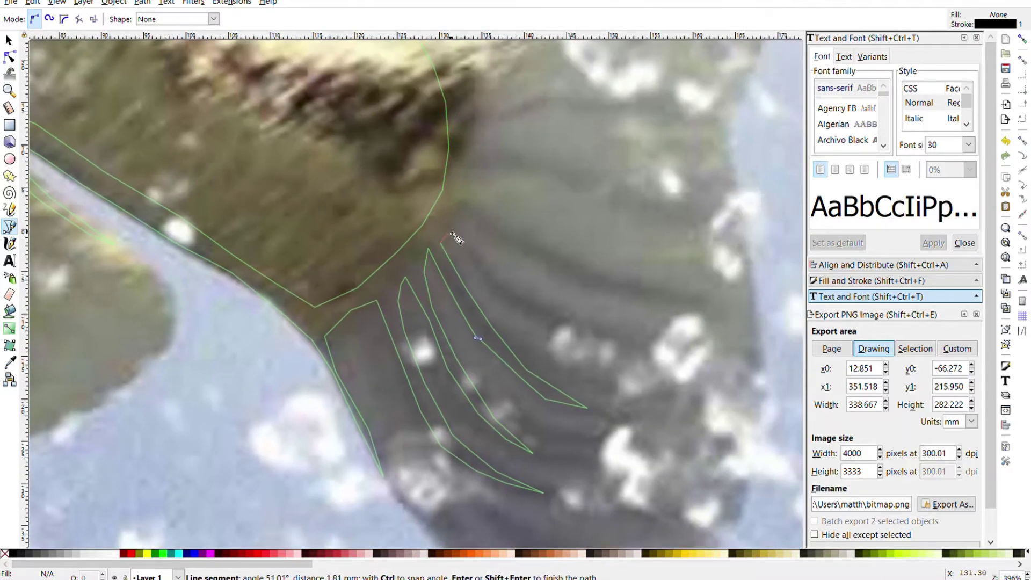
pyautogui.click(449, 233)
pyautogui.click(475, 277)
pyautogui.click(513, 314)
pyautogui.click(652, 350)
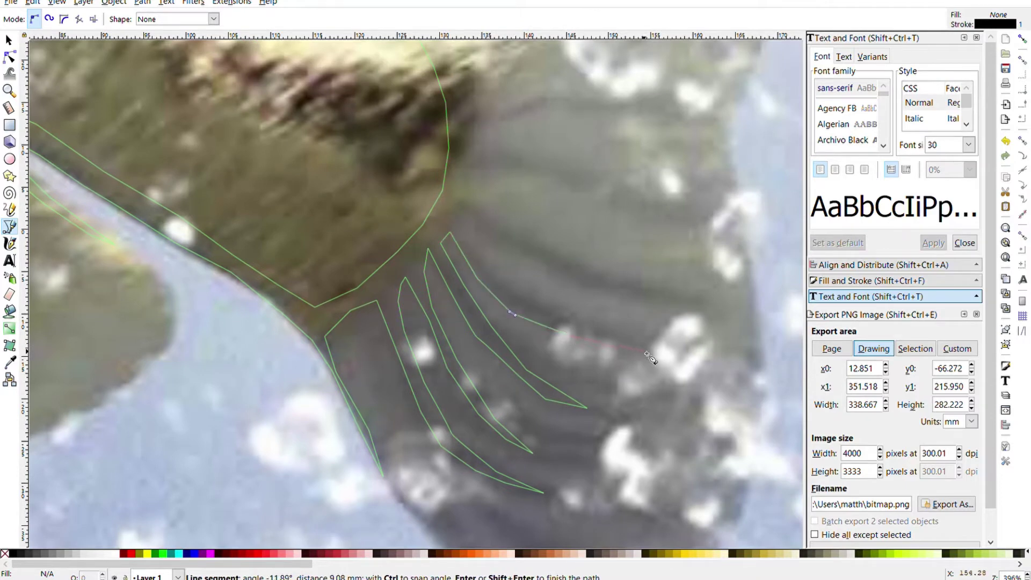
pyautogui.click(588, 329)
pyautogui.click(539, 311)
pyautogui.click(498, 276)
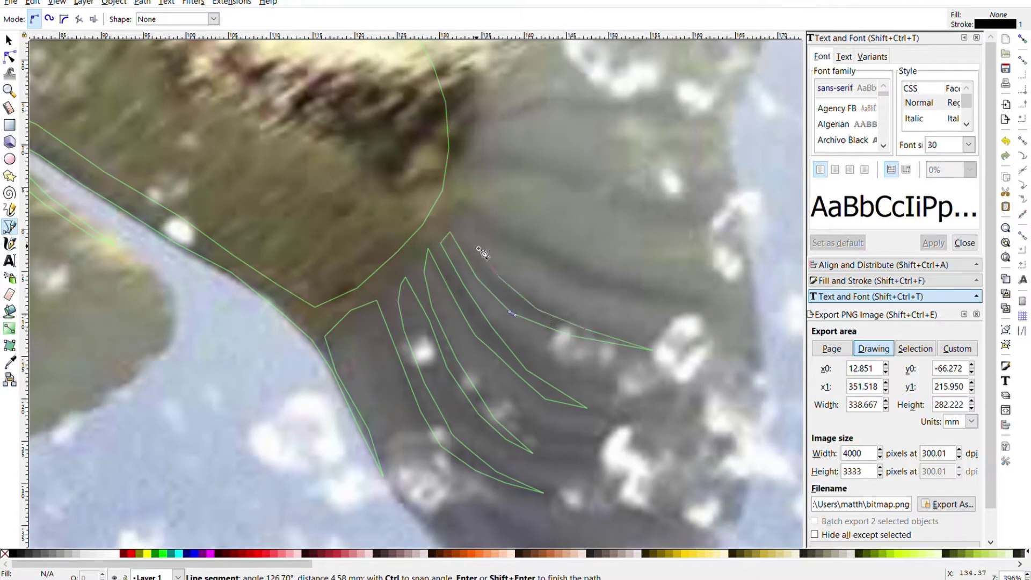
pyautogui.click(456, 210)
pyautogui.click(494, 239)
pyautogui.click(574, 283)
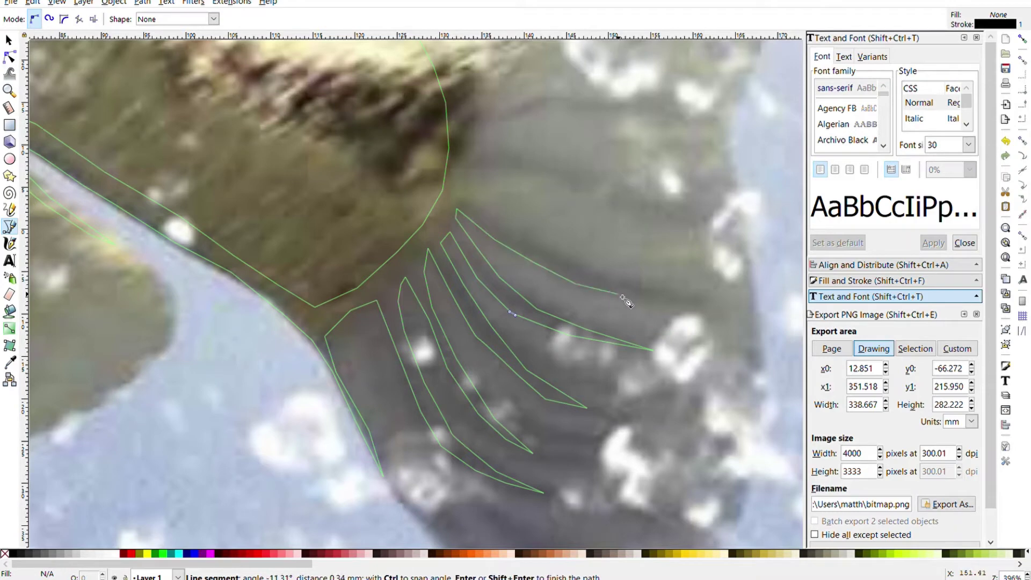
pyautogui.click(665, 301)
pyautogui.click(570, 262)
pyautogui.click(511, 232)
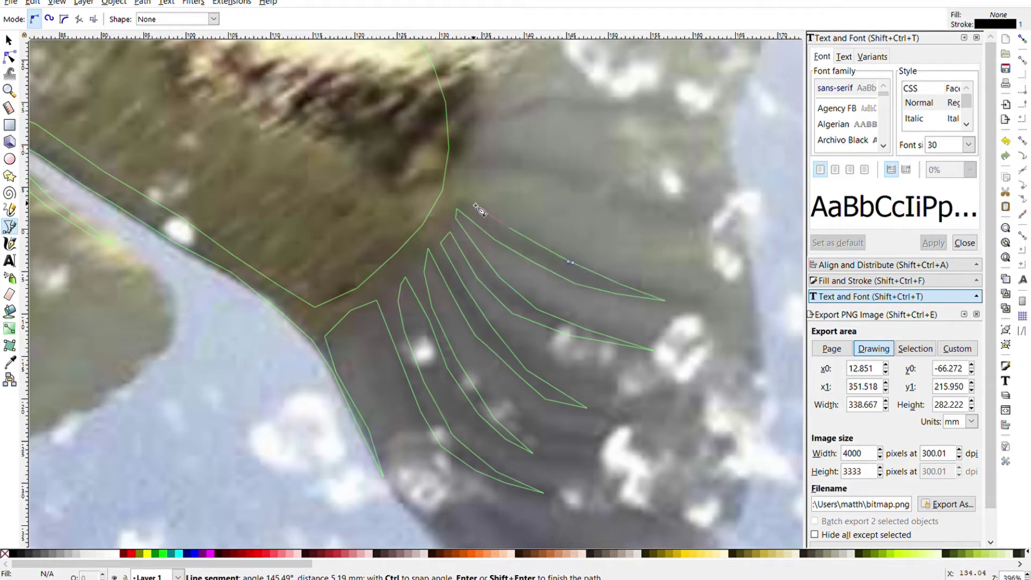
# Step: Trace the zigzag out and back along the fin's upper edge ray
pyautogui.scroll(2, 477, 209)
pyautogui.click(471, 225)
pyautogui.click(507, 228)
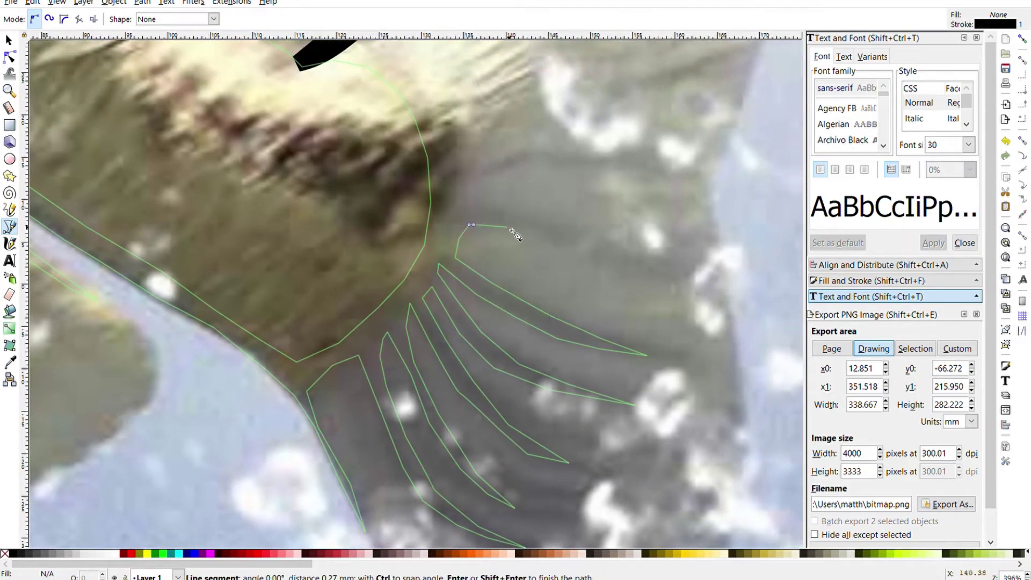
pyautogui.click(537, 238)
pyautogui.click(524, 222)
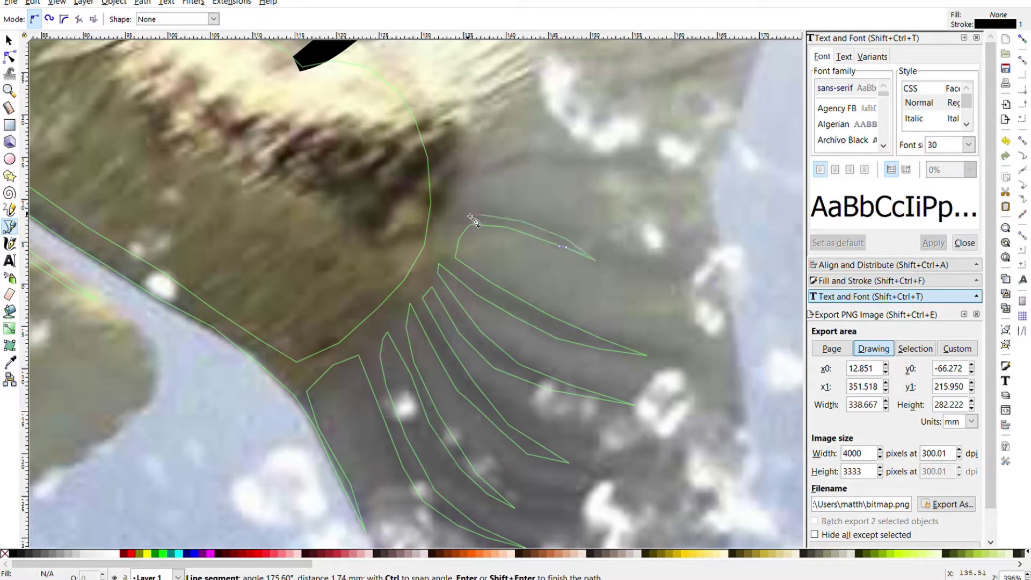
pyautogui.click(460, 213)
# Step: Zigzag the path through the next two upper rays, back to the root between them
pyautogui.scroll(5, 499, 173)
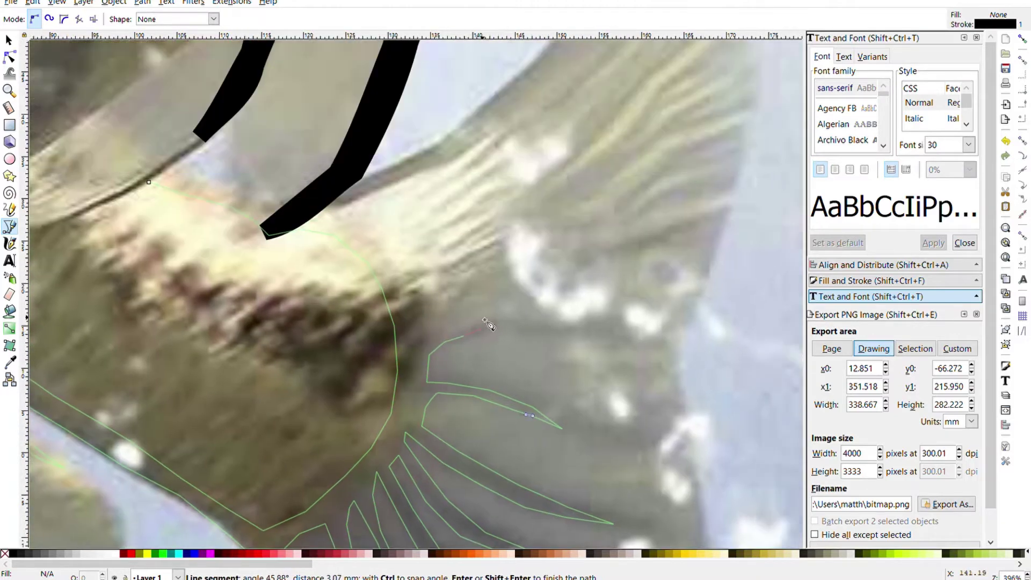
pyautogui.click(502, 320)
pyautogui.click(539, 327)
pyautogui.click(578, 329)
pyautogui.click(502, 306)
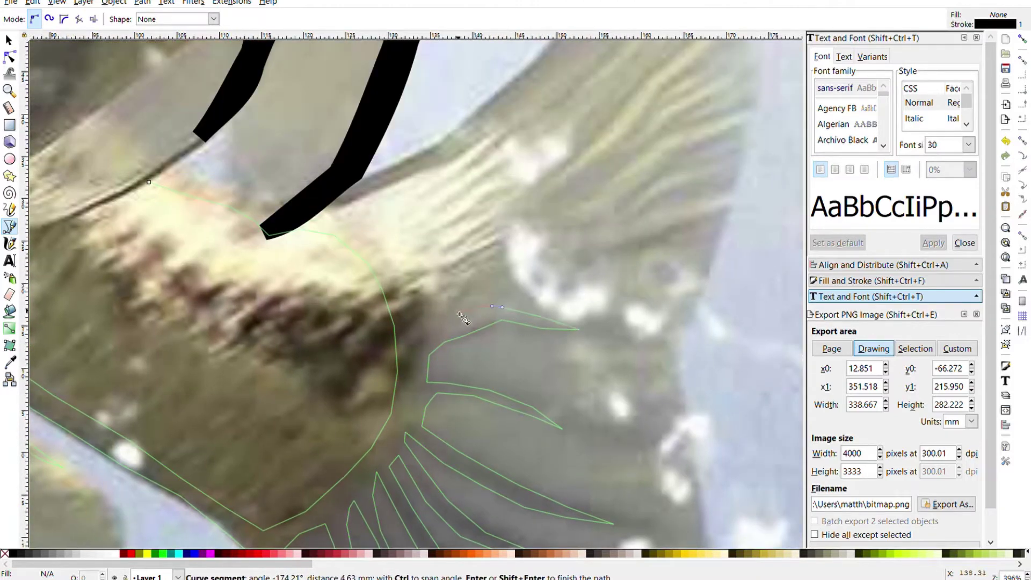
pyautogui.click(427, 312)
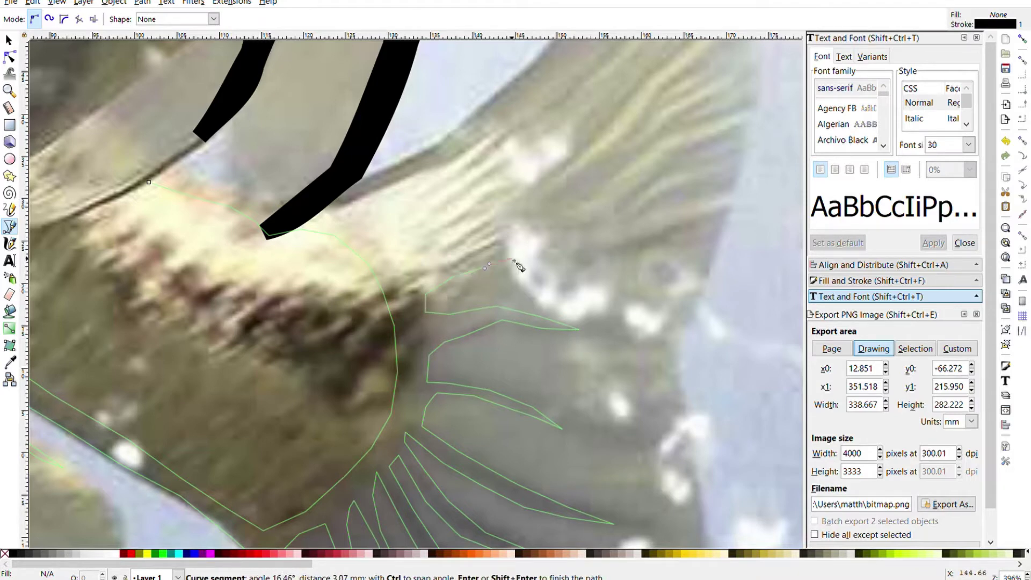
pyautogui.click(531, 252)
pyautogui.click(576, 256)
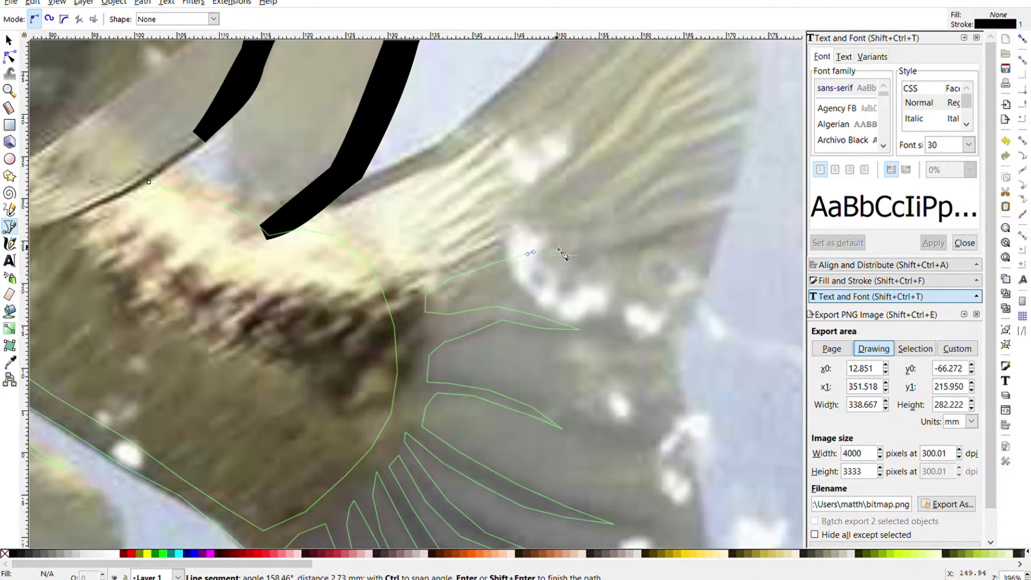
pyautogui.click(524, 244)
pyautogui.click(431, 257)
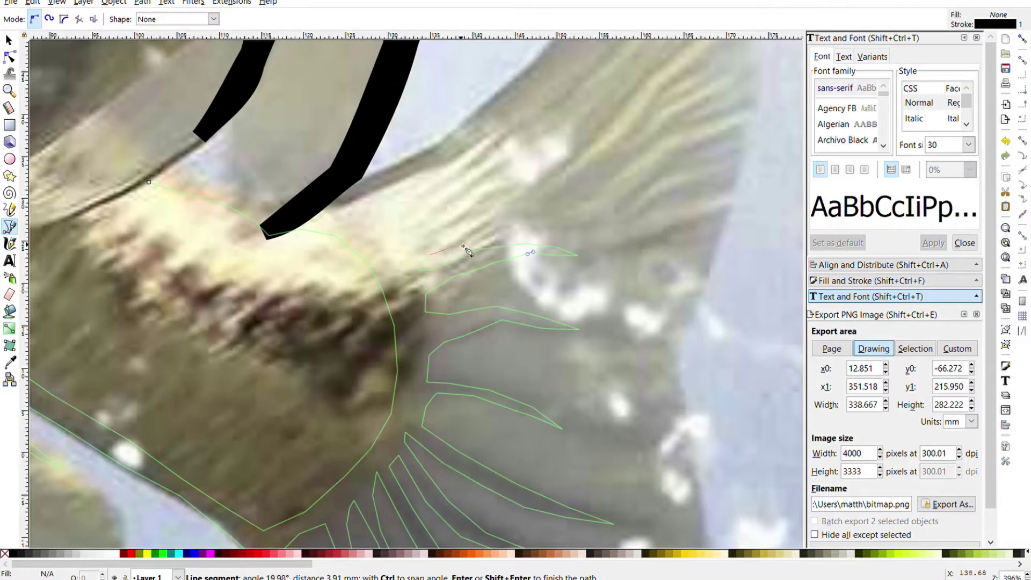
# Step: Trace the topmost rays and carry the outline back toward its starting node
pyautogui.click(535, 202)
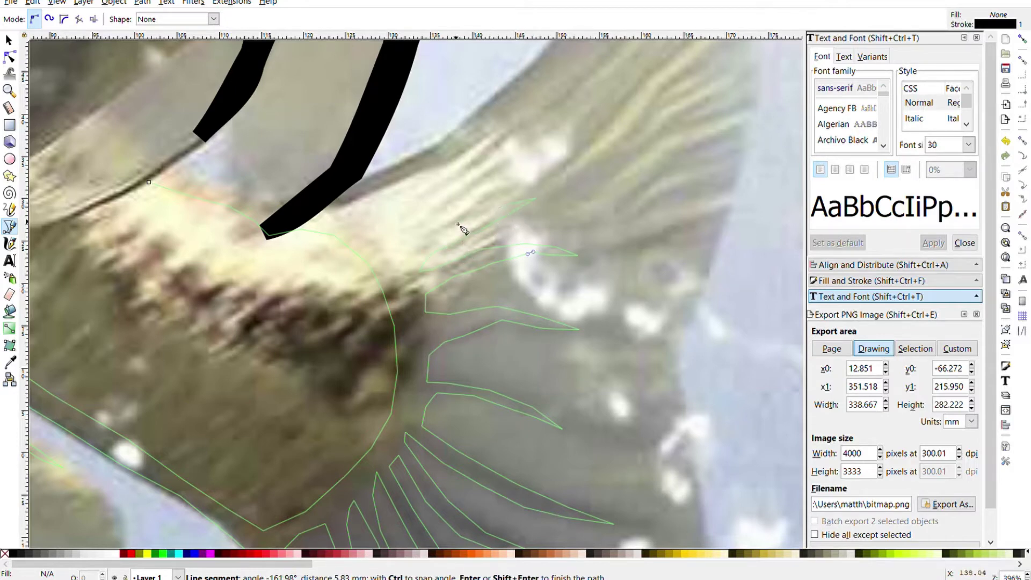
pyautogui.click(411, 243)
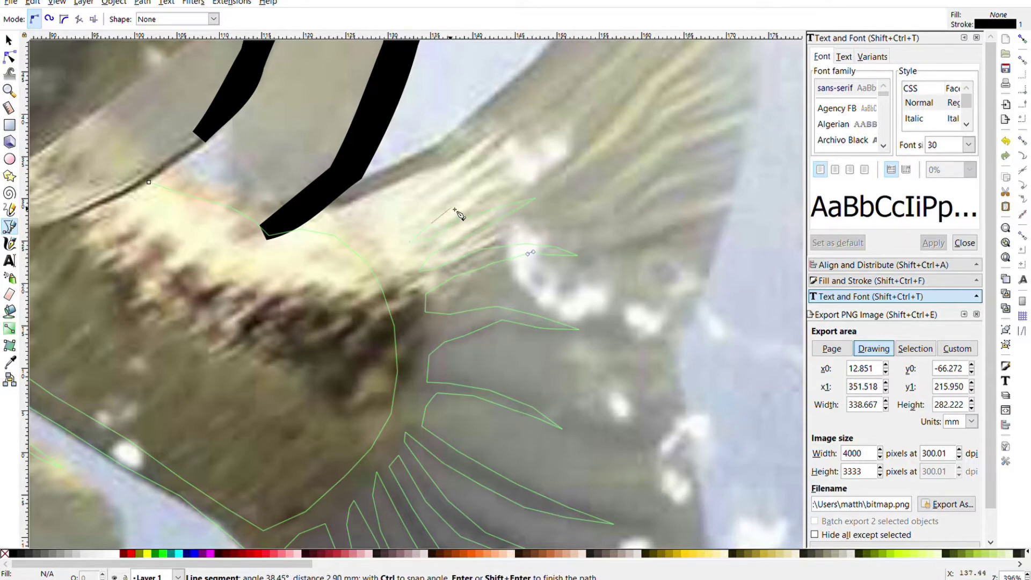
pyautogui.click(505, 181)
pyautogui.click(383, 230)
pyautogui.click(465, 168)
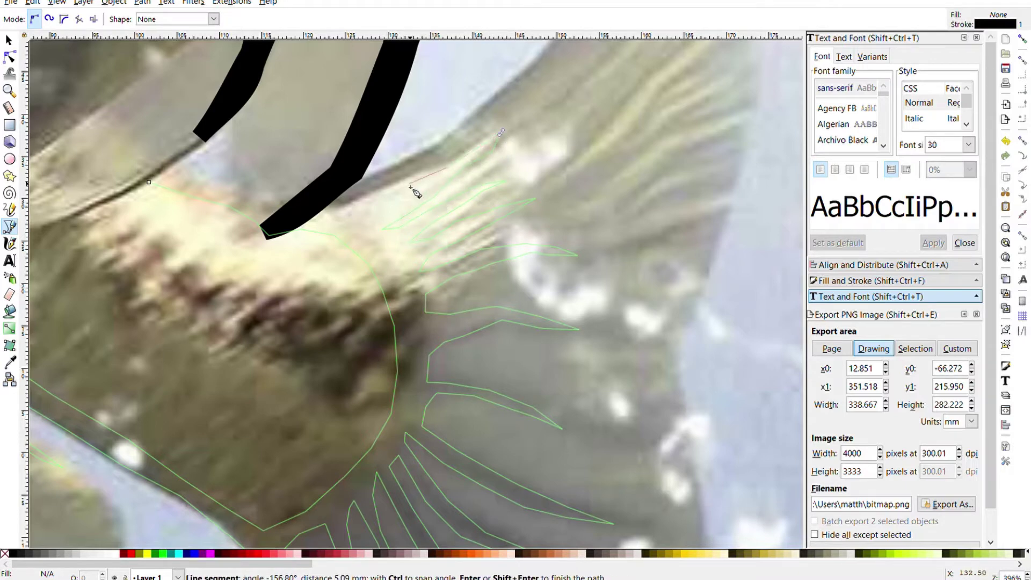
pyautogui.click(346, 208)
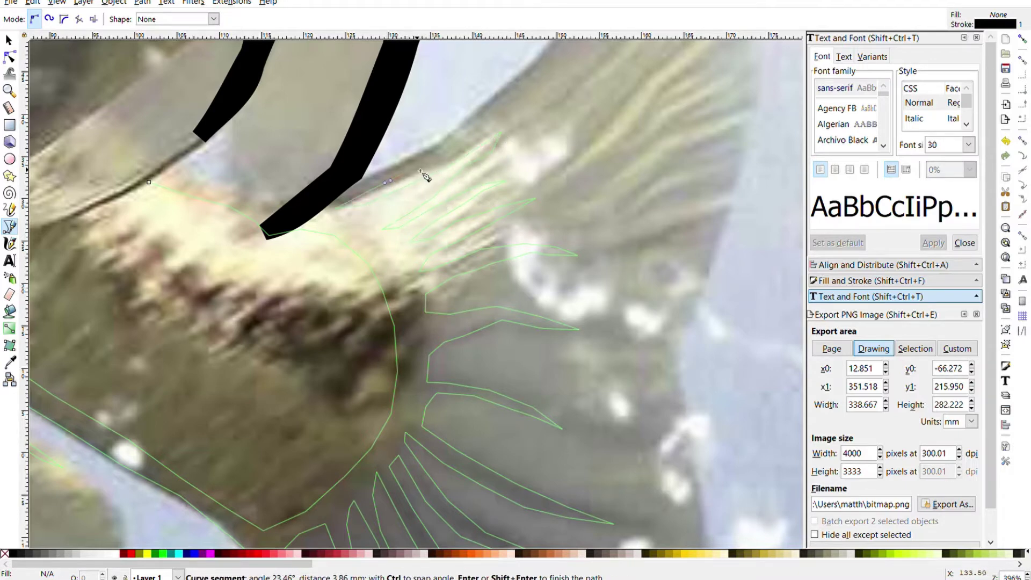
pyautogui.click(457, 129)
pyautogui.click(291, 221)
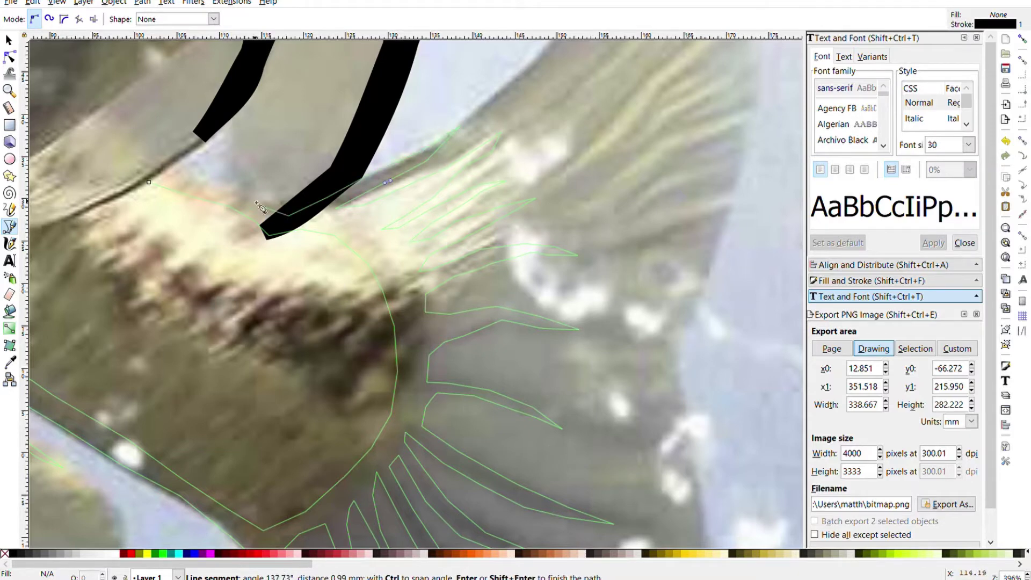
pyautogui.click(198, 187)
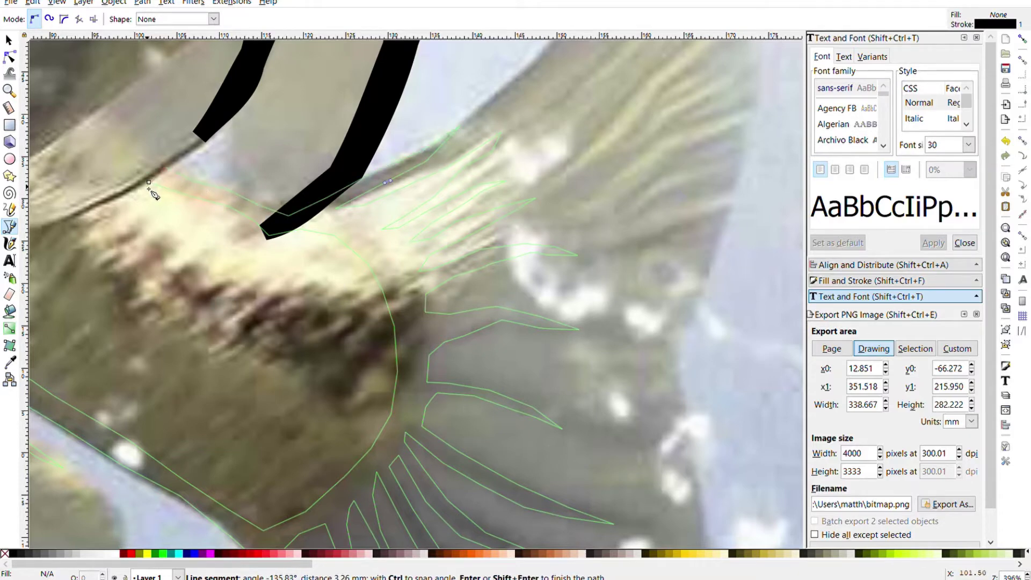
# Step: Finish the fin path, fill it solid black, and outset the fish outline
pyautogui.click(150, 183)
pyautogui.scroll(-3, 154, 189)
pyautogui.scroll(-2, 210, 186)
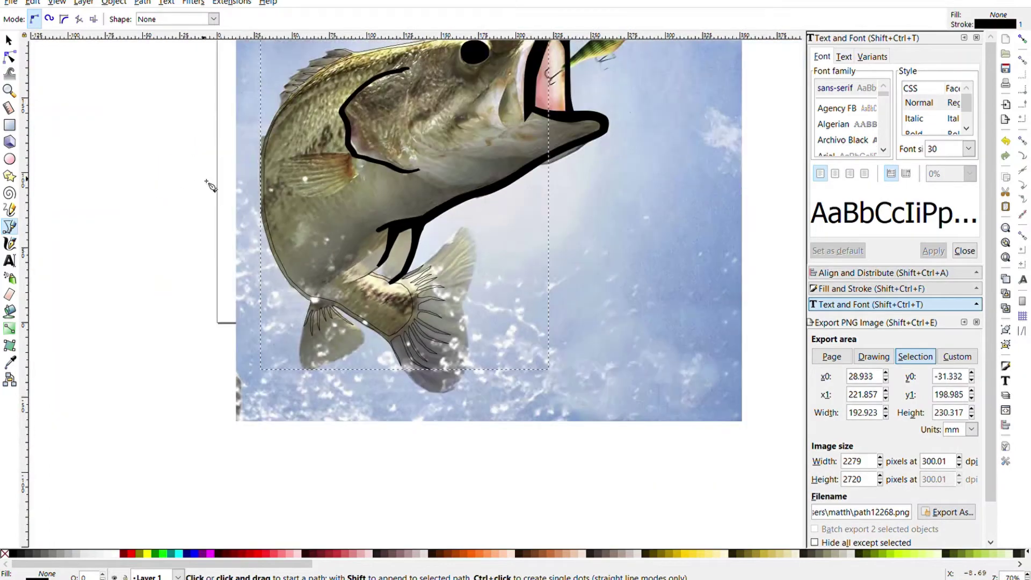
pyautogui.scroll(1, 212, 236)
pyautogui.click(13, 555)
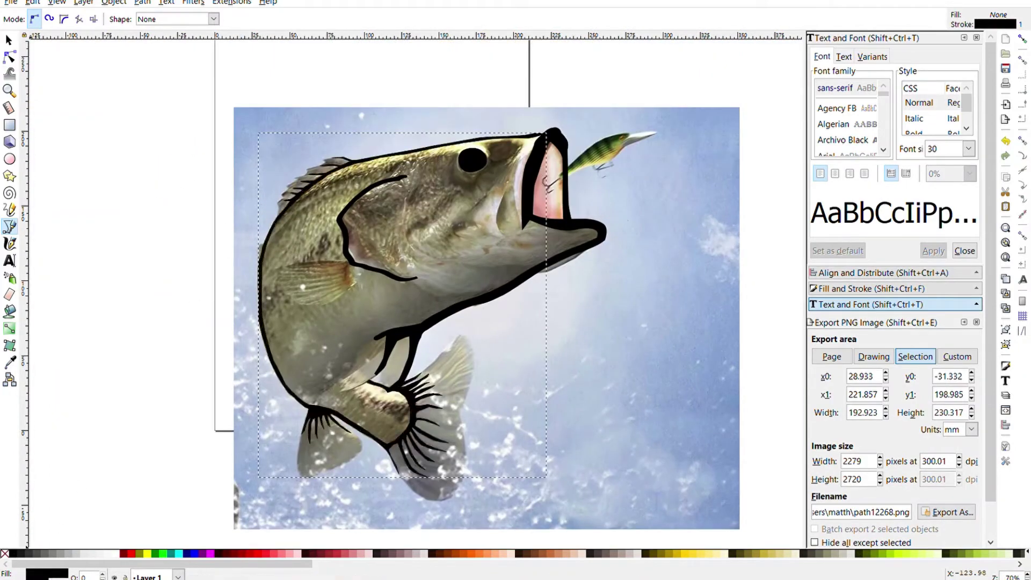
pyautogui.hotkey('ctrl', ')')
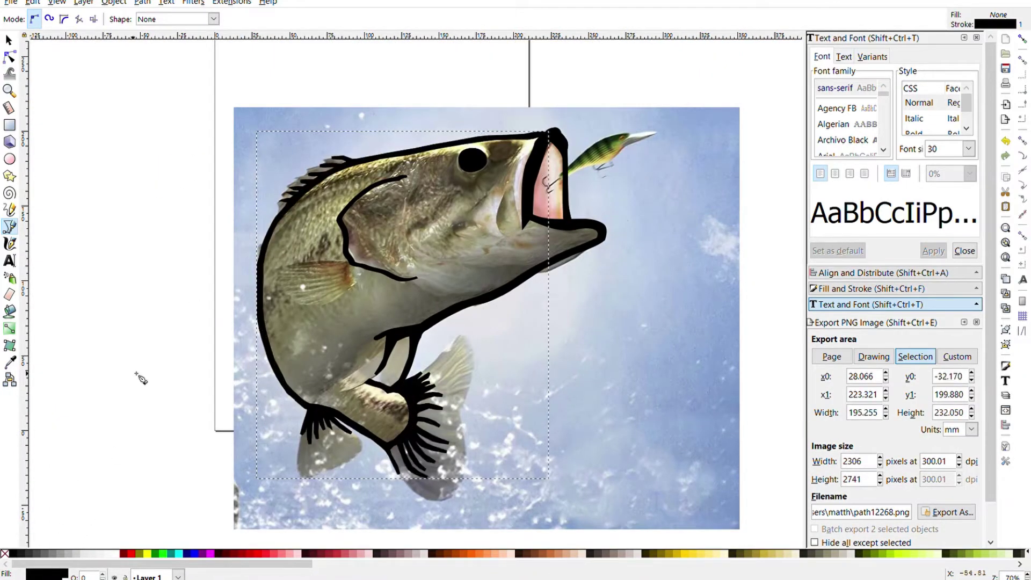
# Step: Select and delete the background bass photo, then undo to restore it
pyautogui.press('s')
pyautogui.press('Escape')
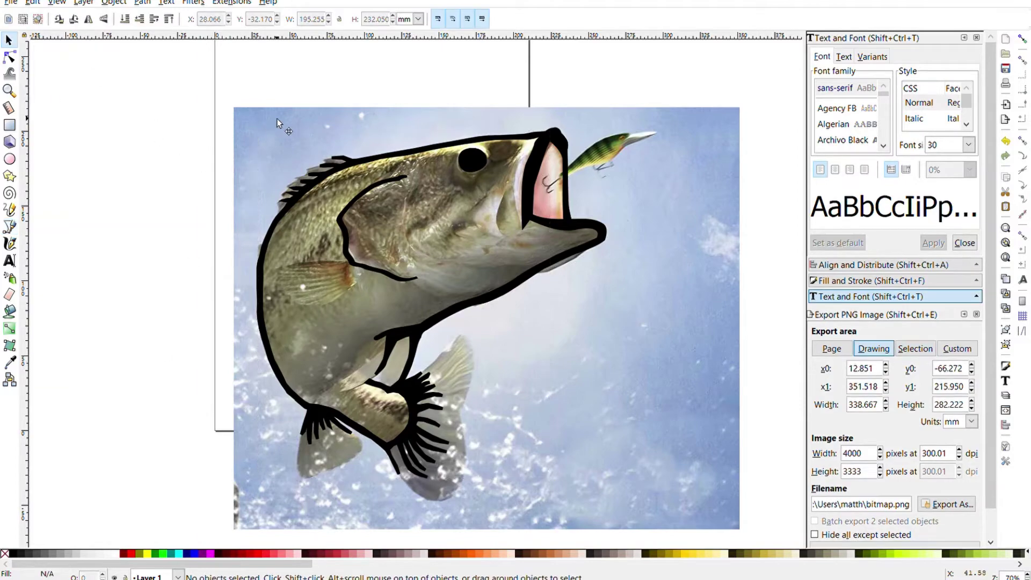
pyautogui.click(276, 118)
pyautogui.press('Delete')
pyautogui.hotkey('ctrl', 'z')
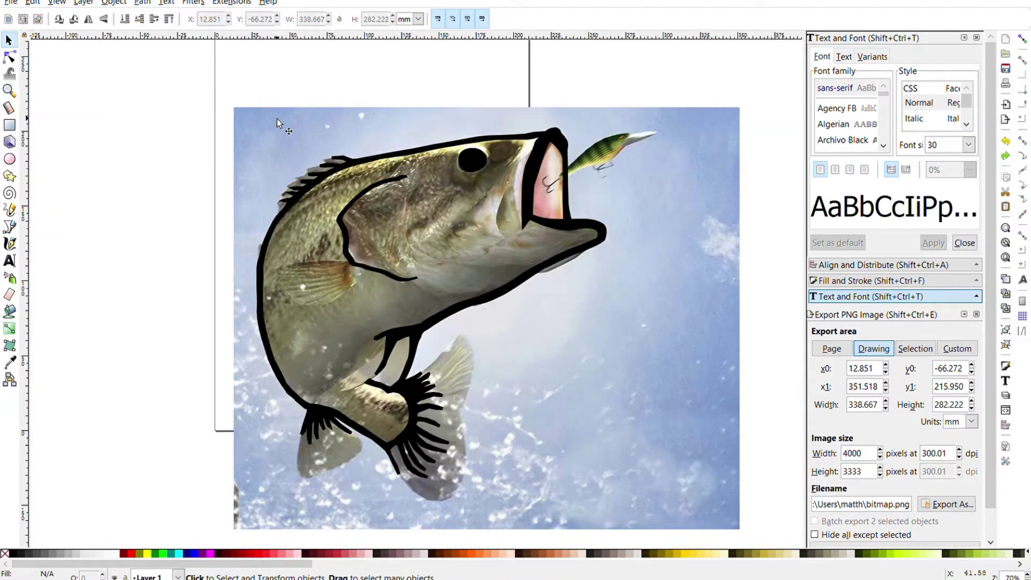
pyautogui.scroll(1, 327, 280)
# Step: With the Bezier pen, start the pectoral fin outline and zigzag its first rays
pyautogui.scroll(2, 327, 279)
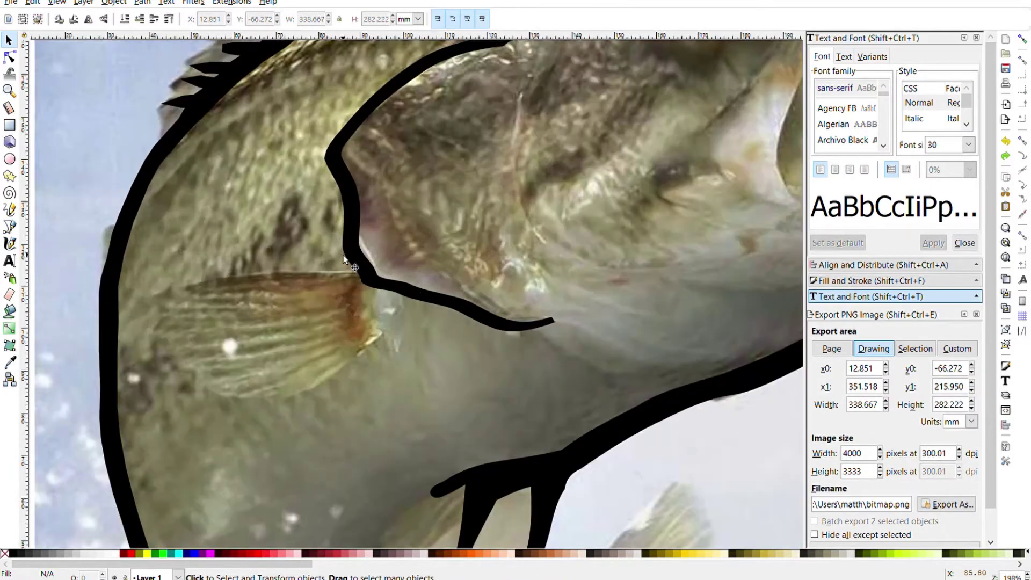
pyautogui.scroll(1, 327, 280)
pyautogui.press('b')
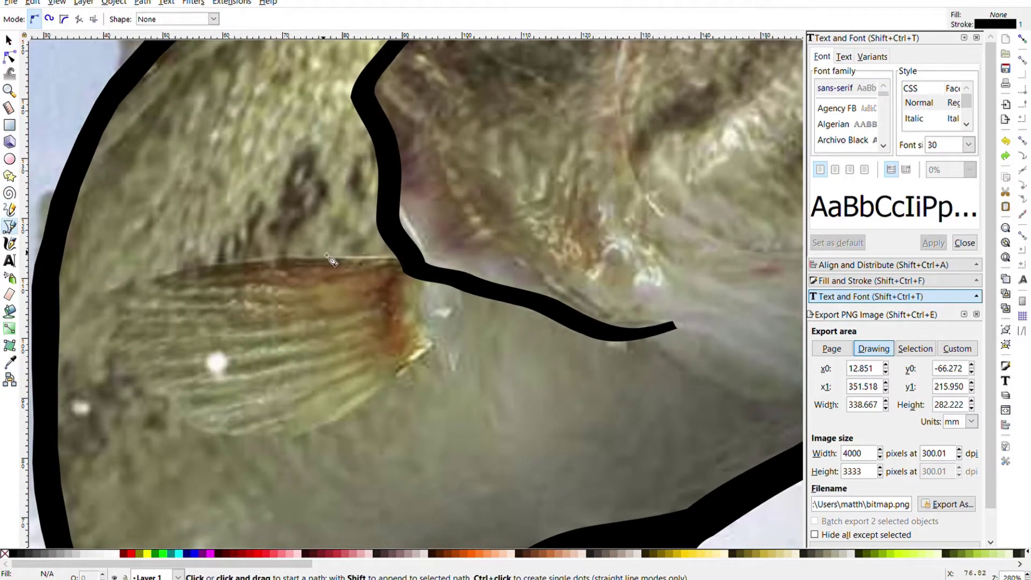
pyautogui.click(402, 262)
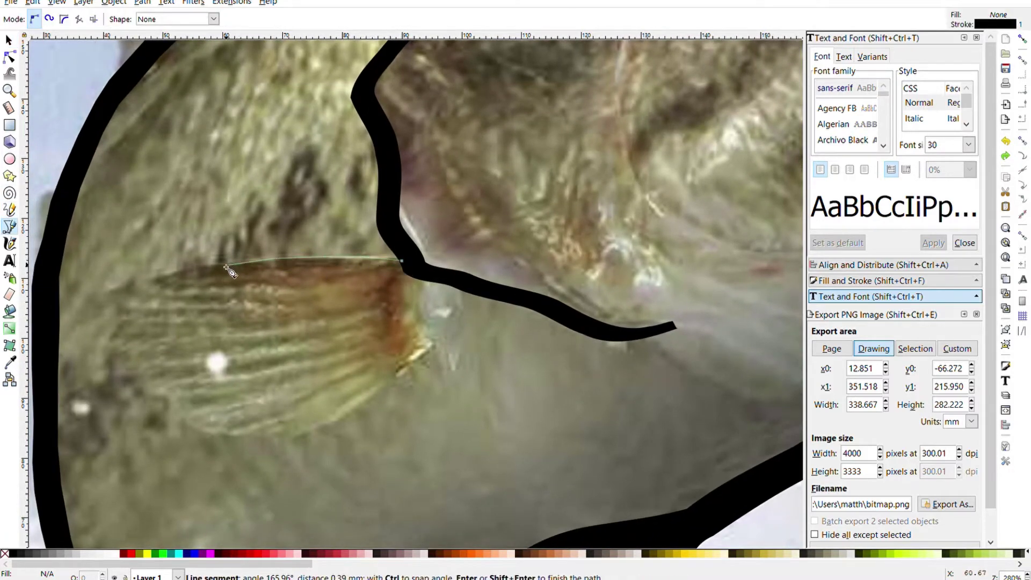
pyautogui.click(171, 276)
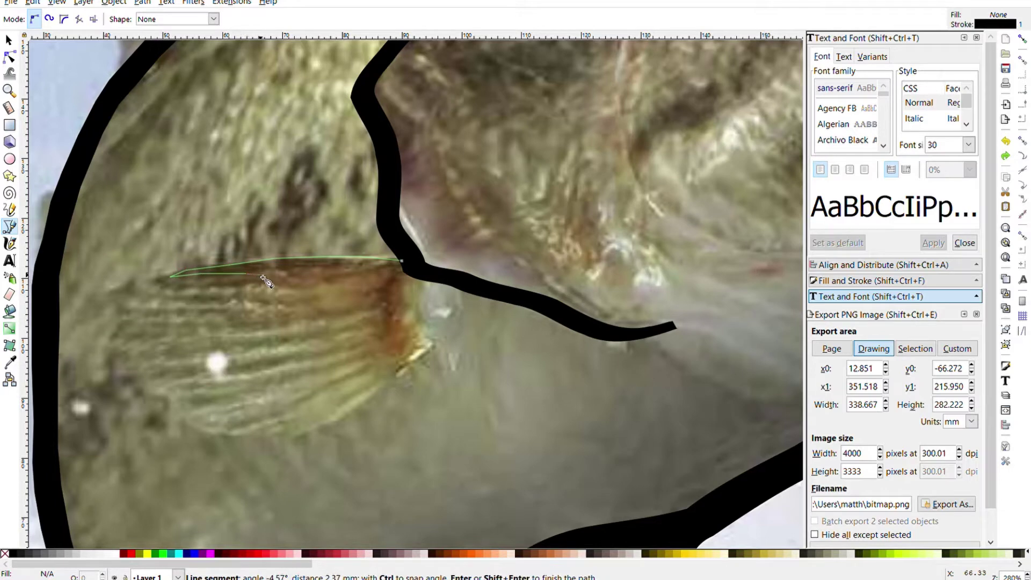
pyautogui.click(303, 274)
pyautogui.click(367, 280)
pyautogui.click(327, 293)
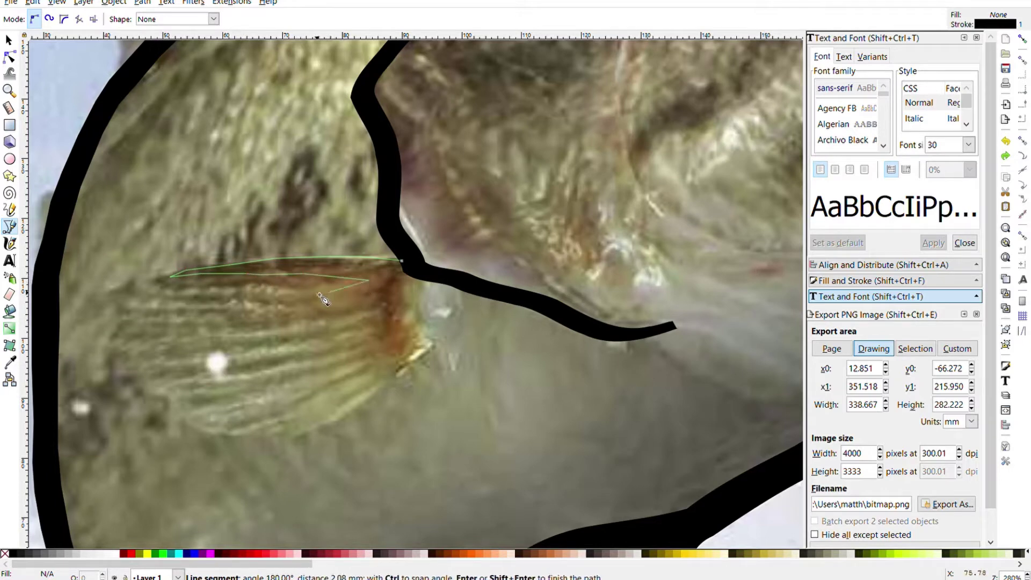
pyautogui.click(263, 291)
pyautogui.click(329, 299)
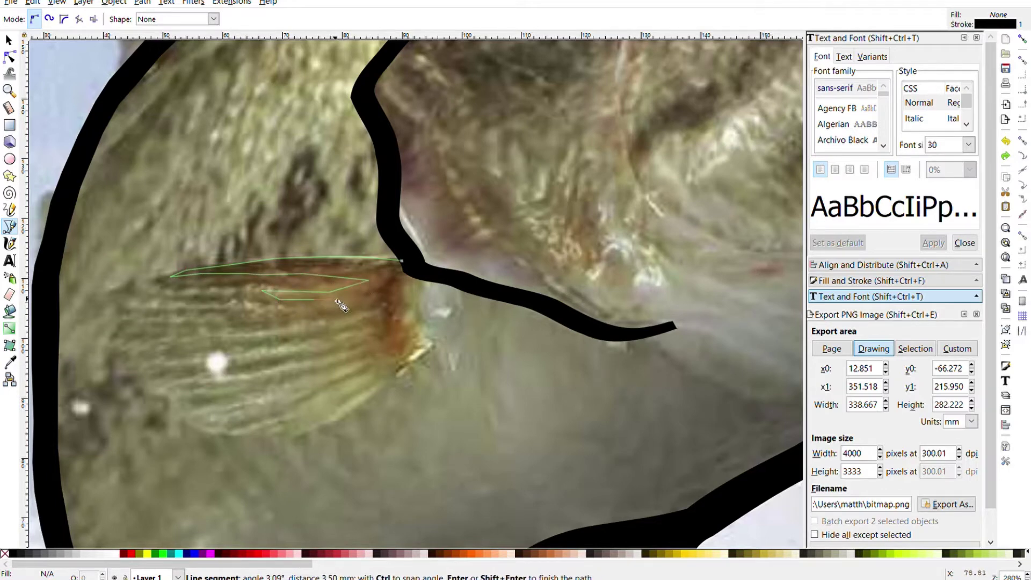
pyautogui.click(368, 294)
# Step: Zigzag the outline through the lower pectoral rays back to the fin base
pyautogui.click(337, 314)
pyautogui.click(225, 325)
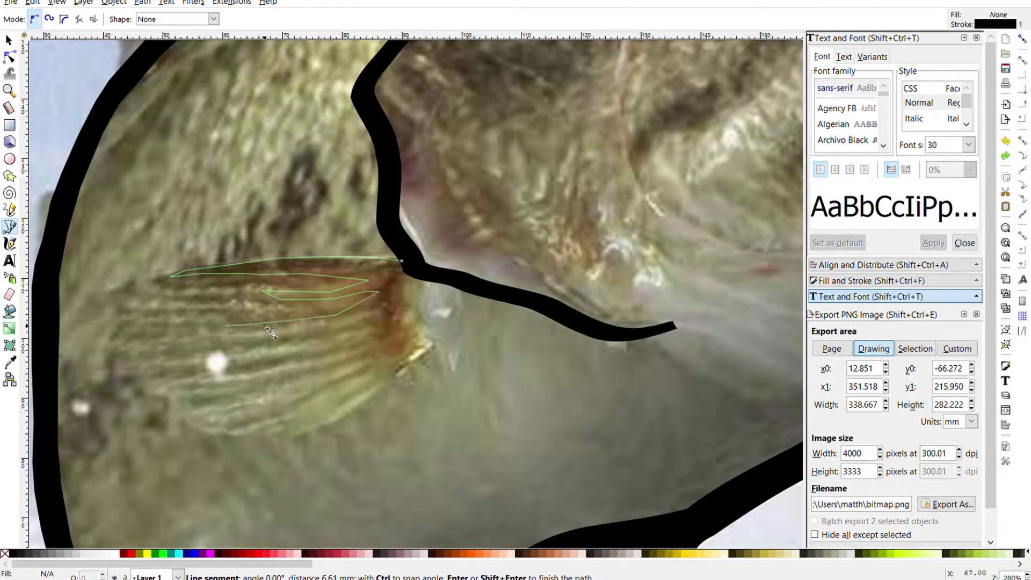
pyautogui.click(374, 317)
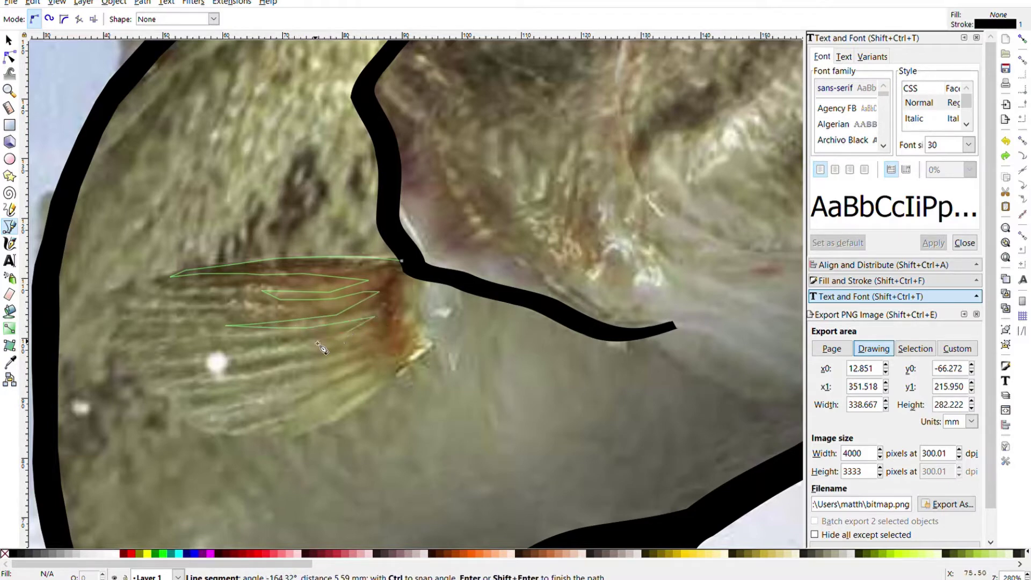
pyautogui.click(245, 356)
pyautogui.click(374, 338)
pyautogui.click(270, 377)
pyautogui.click(383, 356)
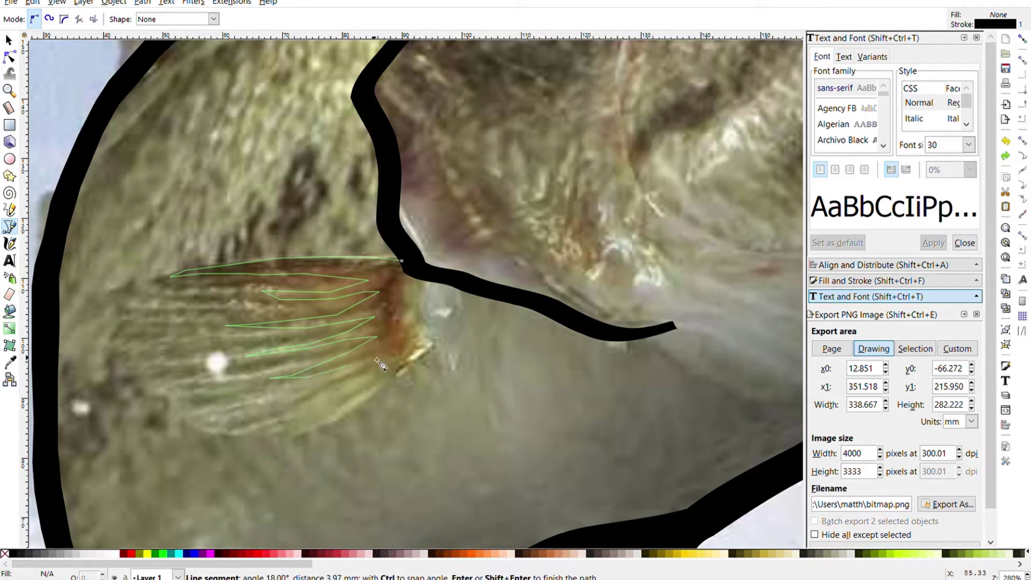
pyautogui.click(300, 400)
pyautogui.click(382, 375)
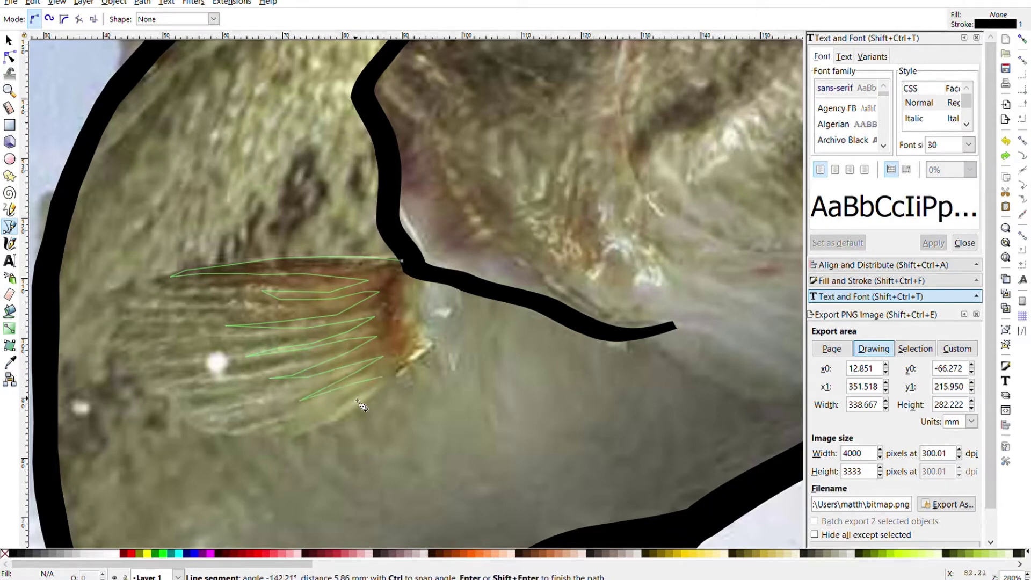
# Step: Close the pectoral fin at its start, fill it black, and zoom out
pyautogui.click(283, 436)
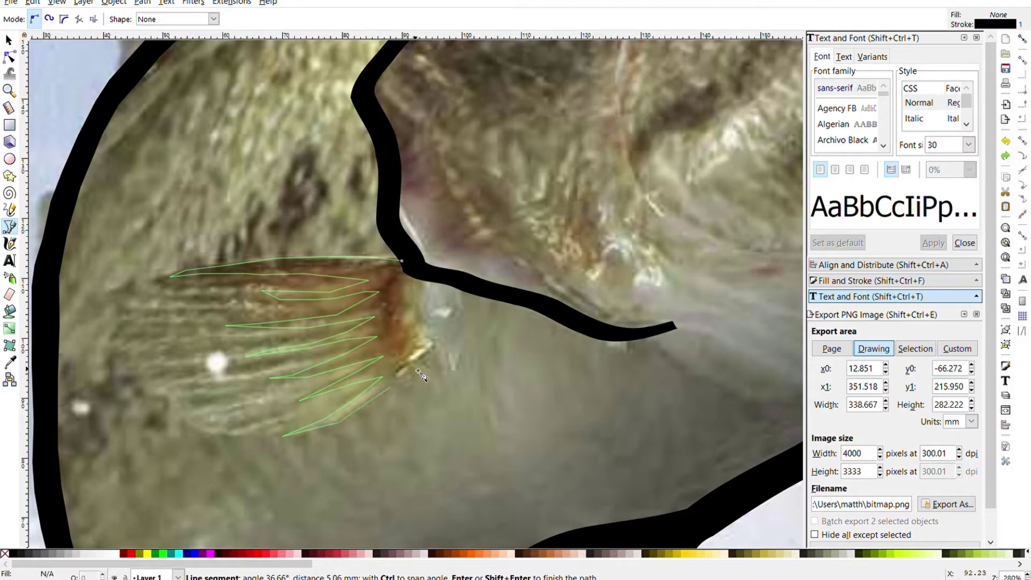
pyautogui.click(434, 349)
pyautogui.click(402, 262)
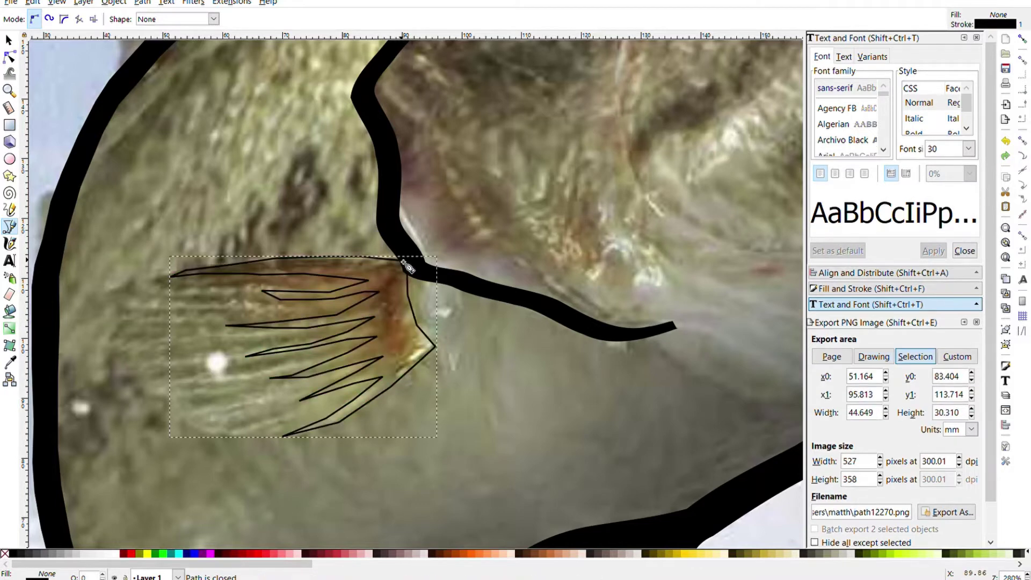
pyautogui.click(14, 553)
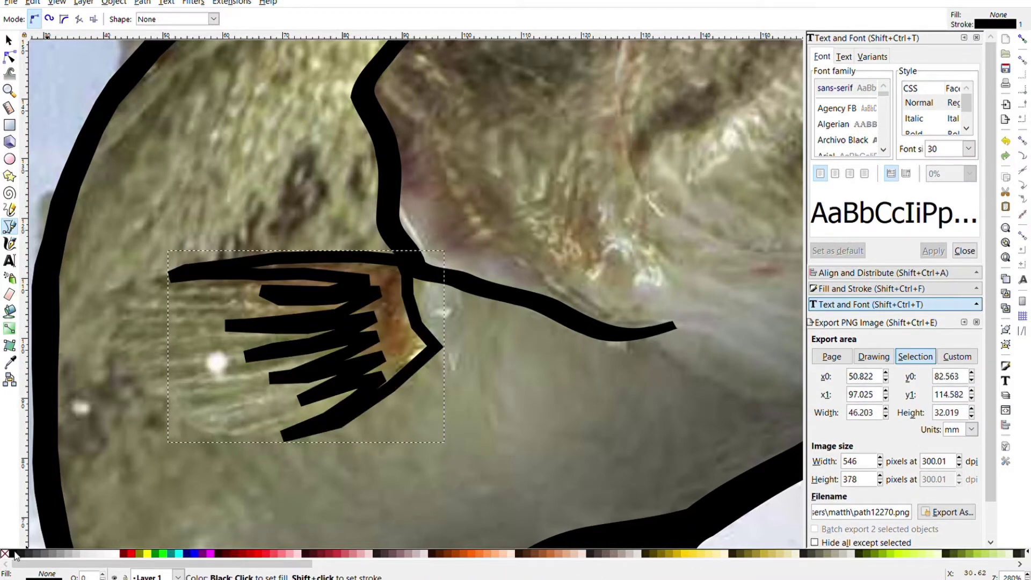
pyautogui.press('-')
pyautogui.press('-')
pyautogui.press('-')
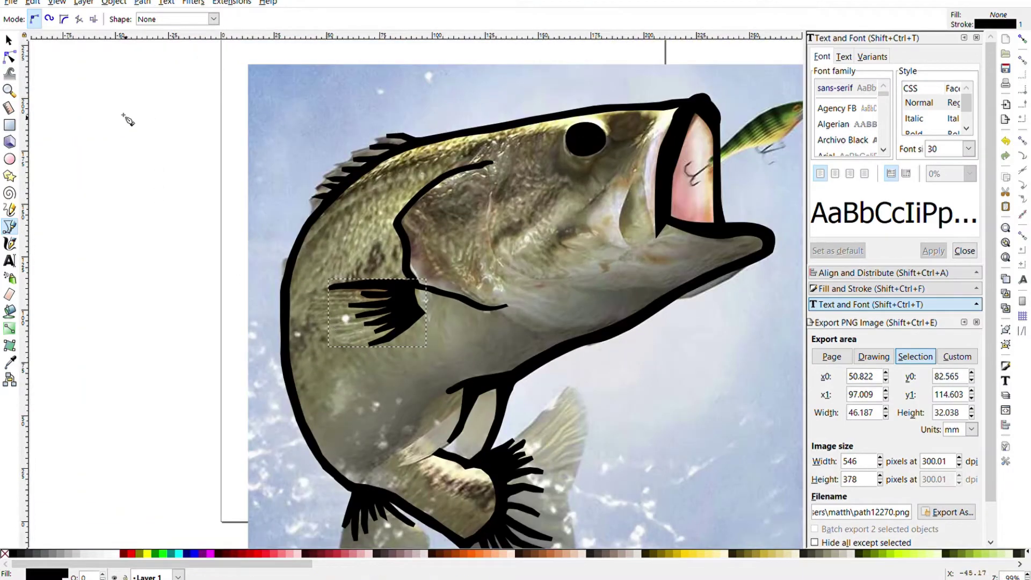
# Step: Select then deselect the fish outline, zoom onto the lower pelvic fin, and pick the Bezier pen
pyautogui.click(8, 40)
pyautogui.click(310, 229)
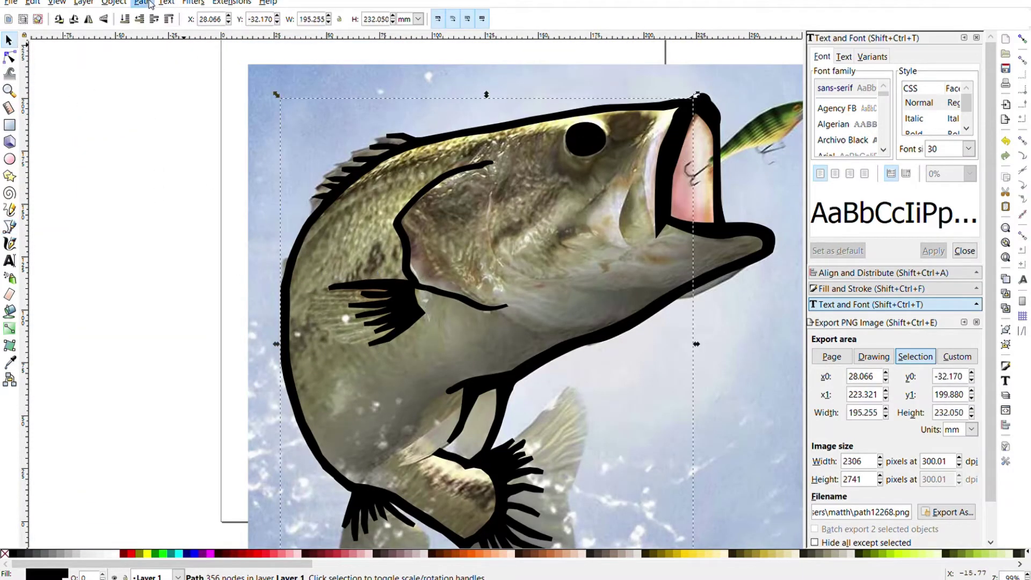
pyautogui.click(162, 223)
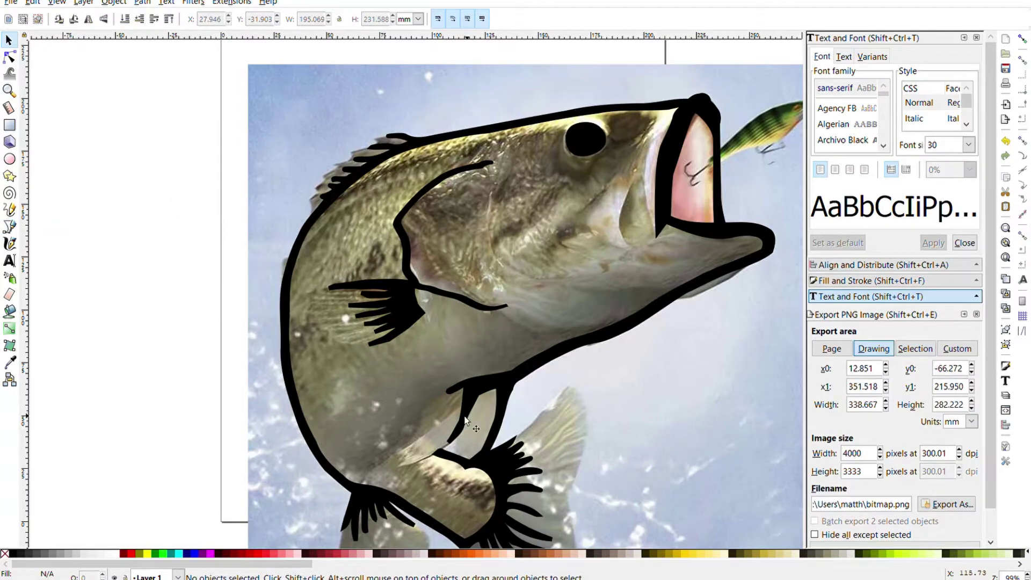
pyautogui.scroll(1, 465, 420)
pyautogui.scroll(1, 446, 395)
pyautogui.scroll(1, 359, 327)
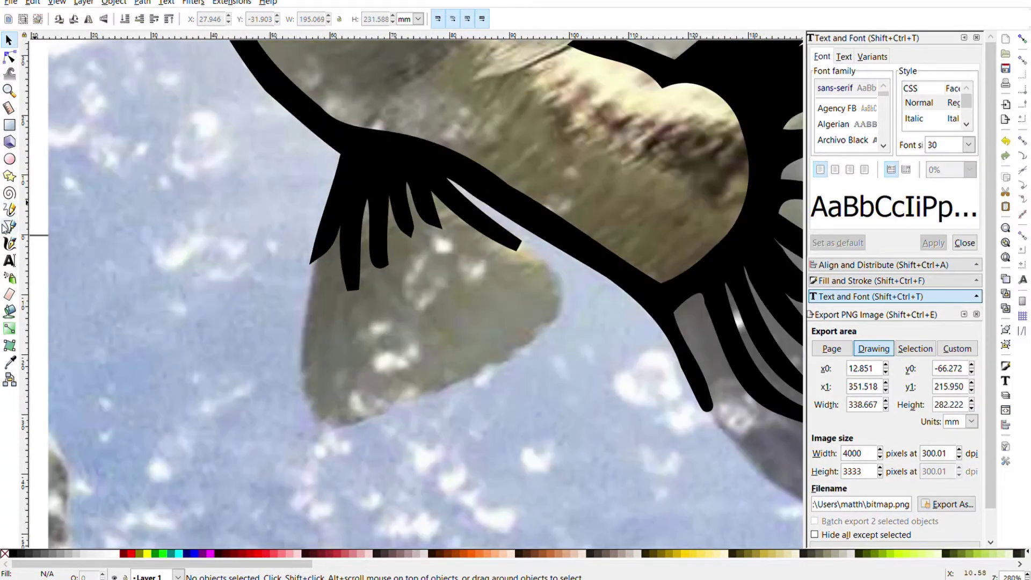
pyautogui.click(10, 227)
pyautogui.scroll(1, 317, 276)
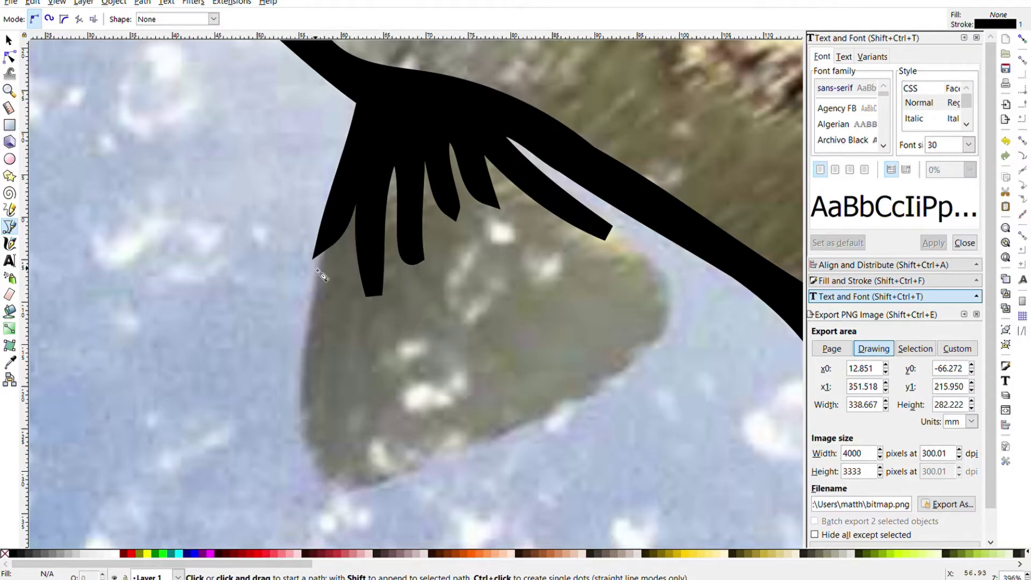
# Step: Outline the lower fin's left edge, curved bottom and right corner
pyautogui.click(312, 270)
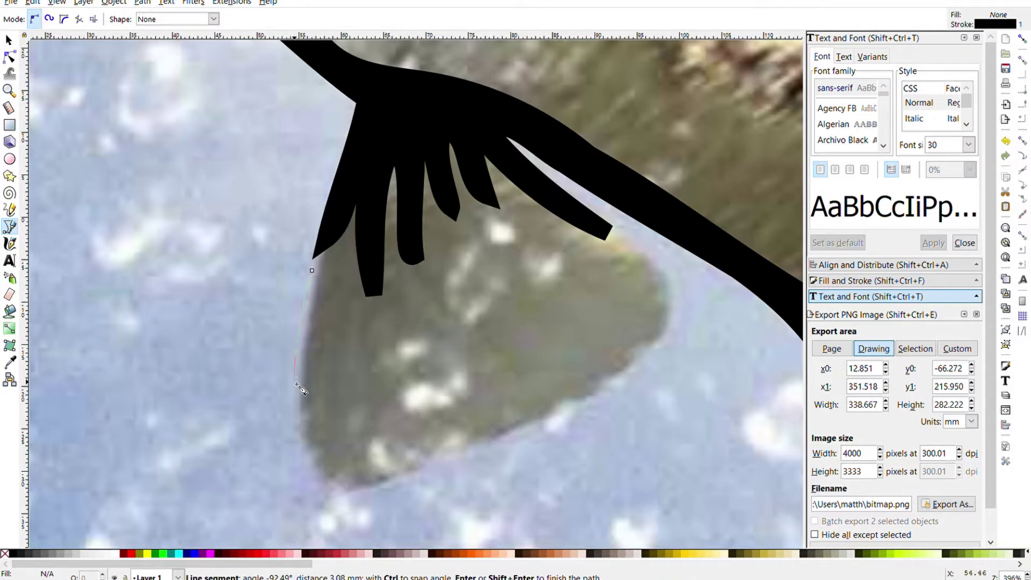
pyautogui.click(348, 486)
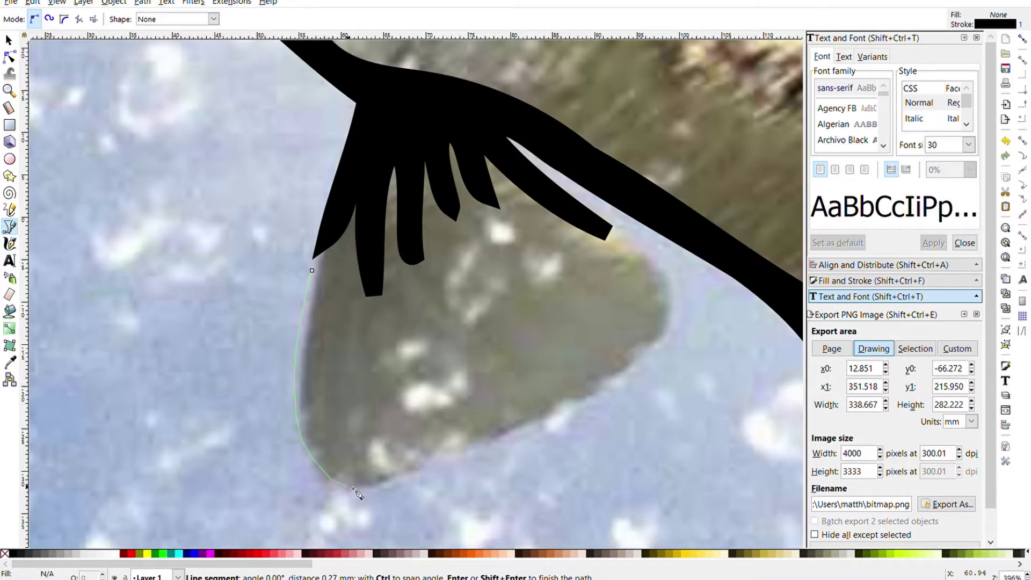
pyautogui.click(379, 484)
pyautogui.click(413, 467)
pyautogui.click(432, 449)
pyautogui.moveTo(467, 443); pyautogui.dragTo(472, 441)
pyautogui.click(513, 436)
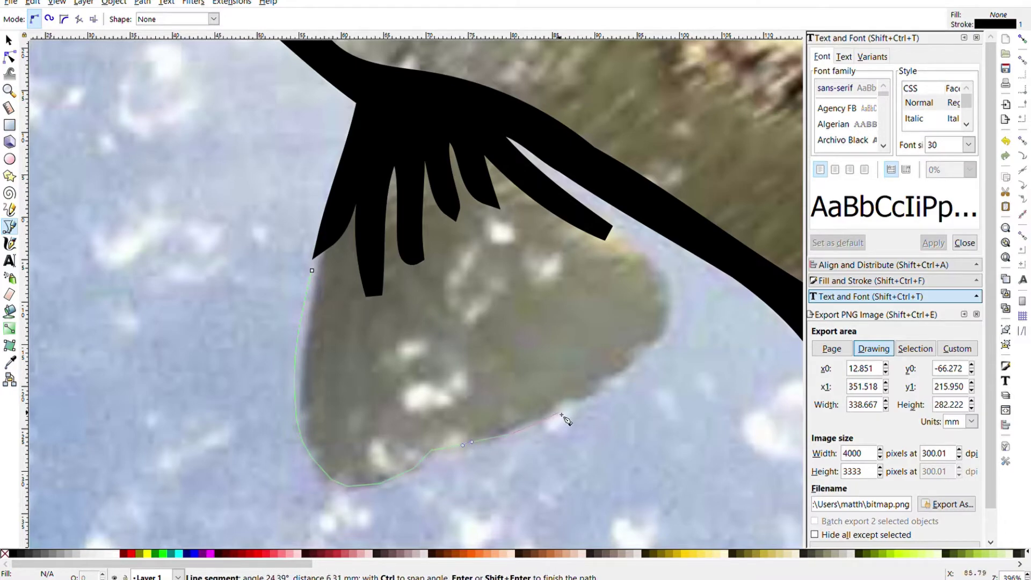
pyautogui.click(672, 284)
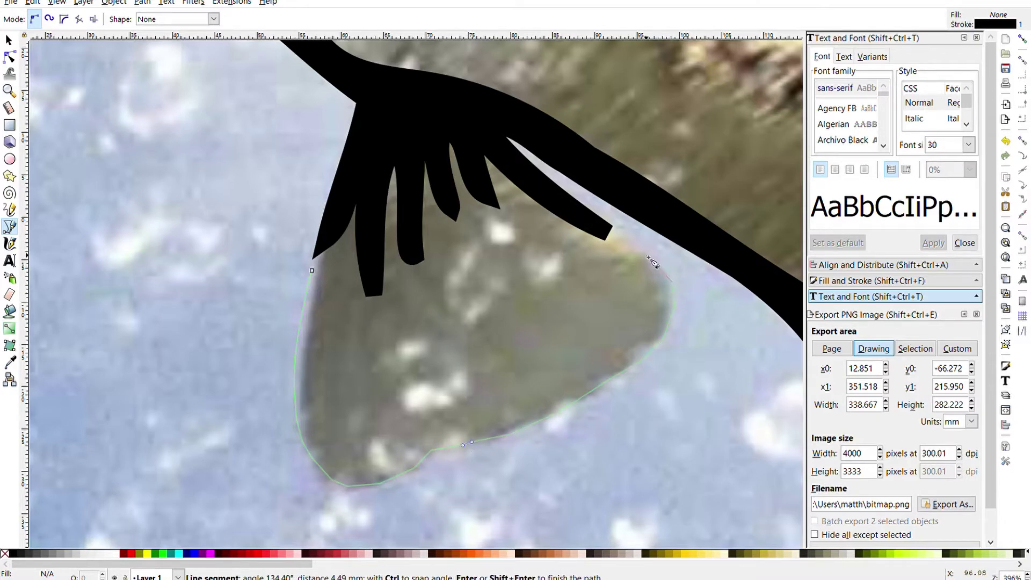
pyautogui.click(621, 237)
pyautogui.click(611, 259)
# Step: Trace the notches beneath the black fin rays and close the outline at its start
pyautogui.click(520, 213)
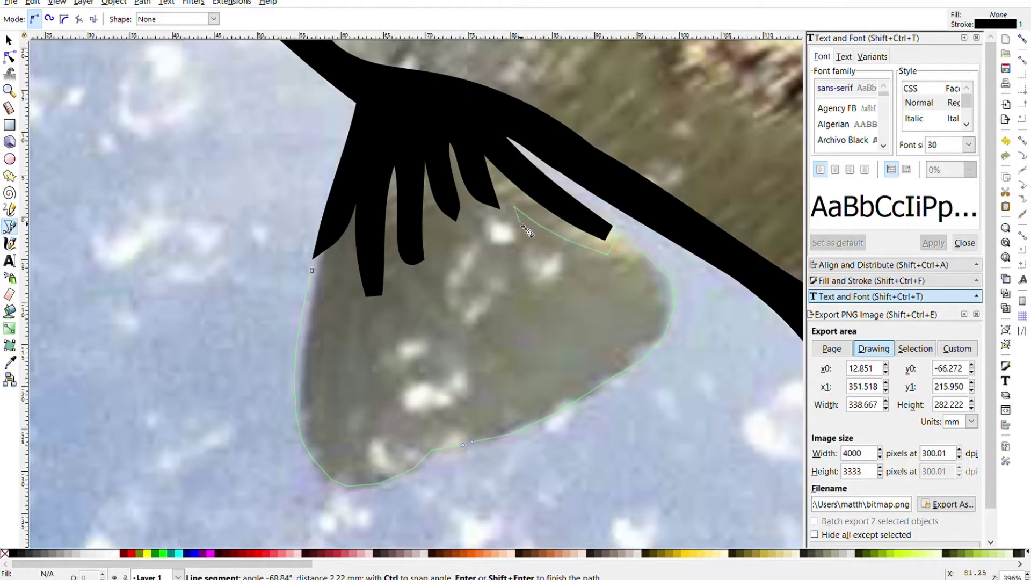
pyautogui.click(523, 228)
pyautogui.click(468, 215)
pyautogui.click(475, 235)
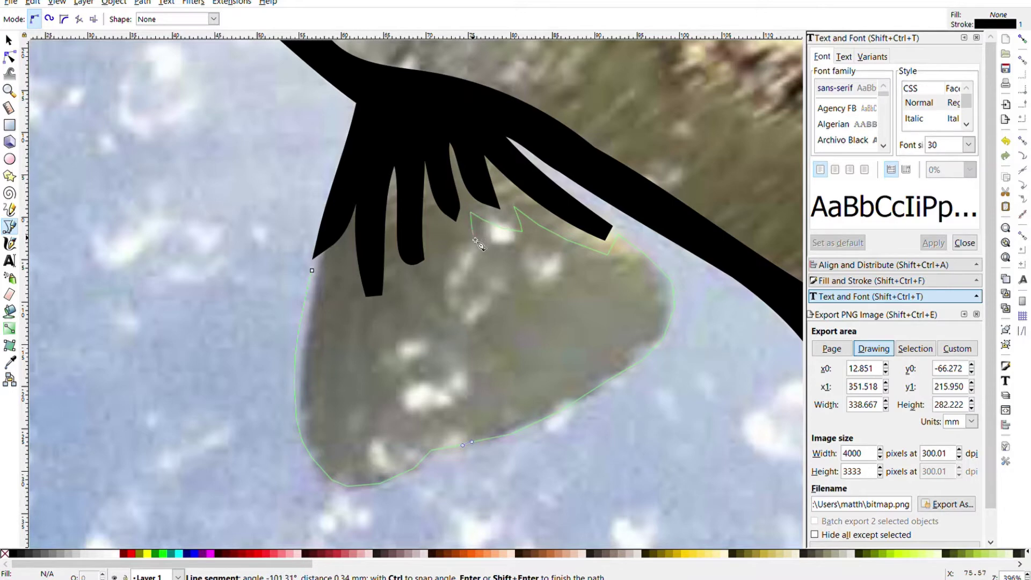
pyautogui.click(433, 226)
pyautogui.click(433, 263)
pyautogui.click(415, 278)
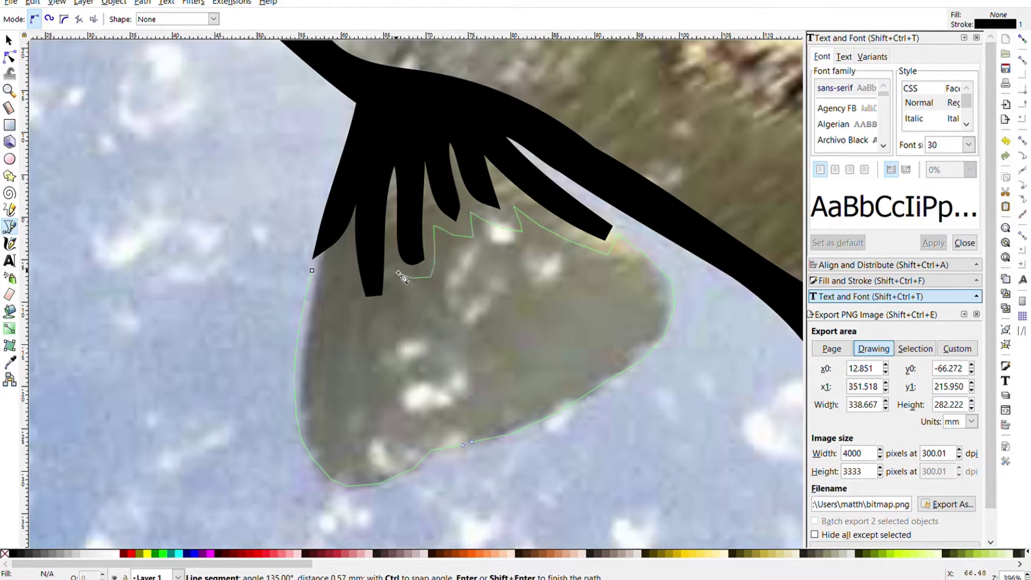
pyautogui.click(397, 276)
pyautogui.click(373, 312)
pyautogui.click(340, 282)
pyautogui.click(347, 248)
pyautogui.click(312, 270)
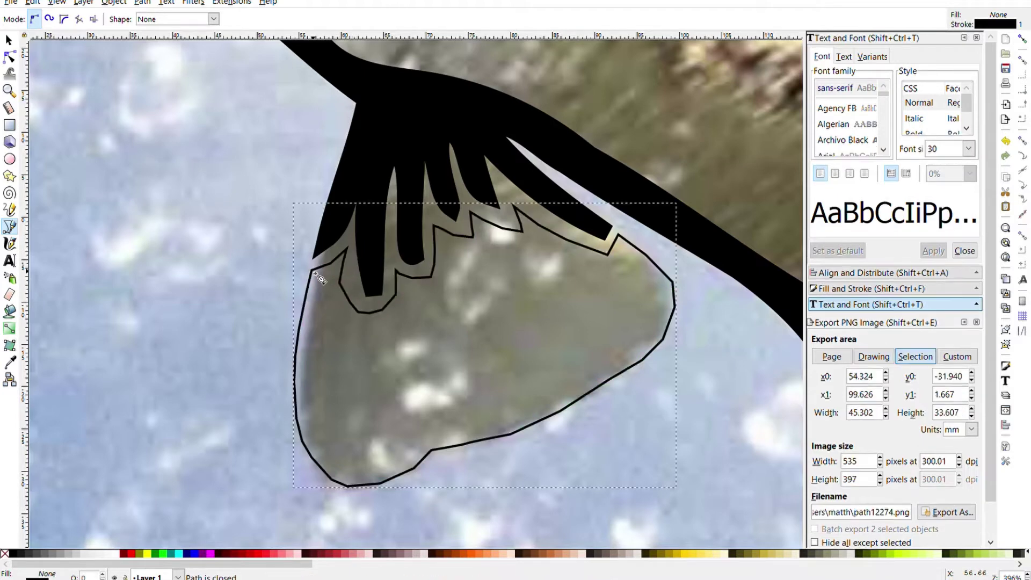
# Step: Fill the lower fin solid black, then outset and inset it
pyautogui.click(12, 554)
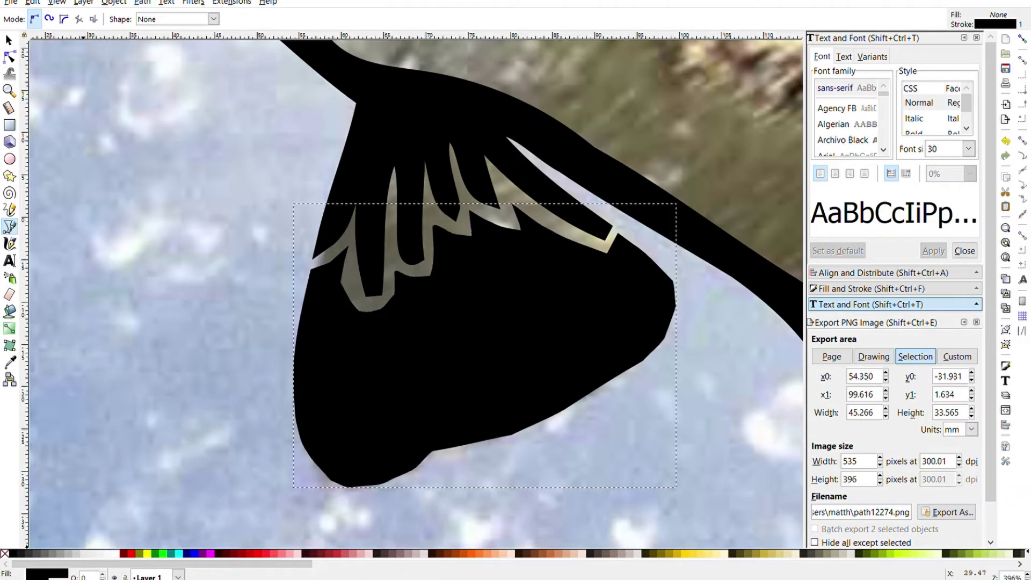
pyautogui.hotkey('ctrl', ')')
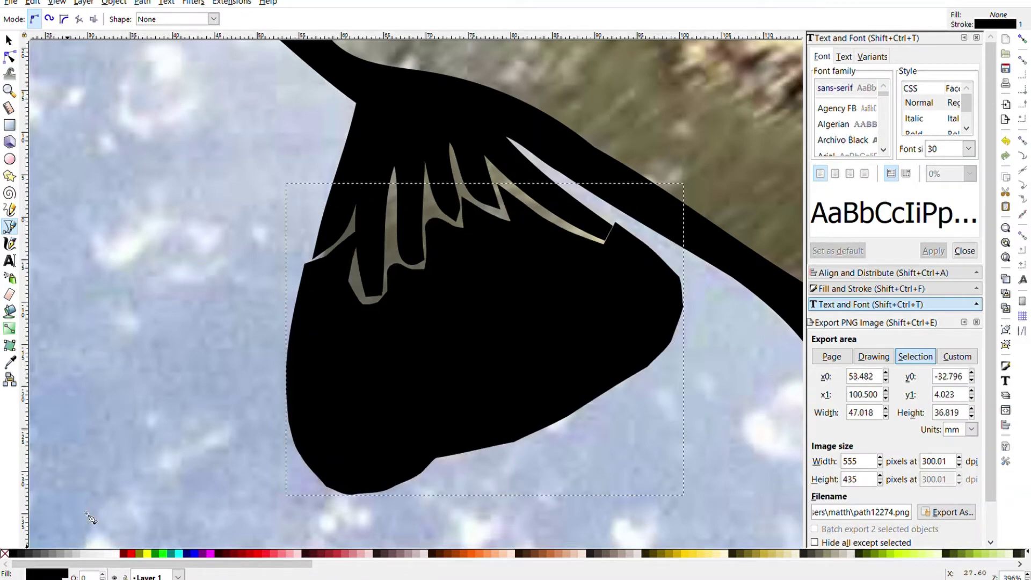
pyautogui.hotkey('ctrl', '(')
# Step: Reshape the curves along the lower fin's notched top edge with the Node tool
pyautogui.click(9, 56)
pyautogui.scroll(1, 328, 273)
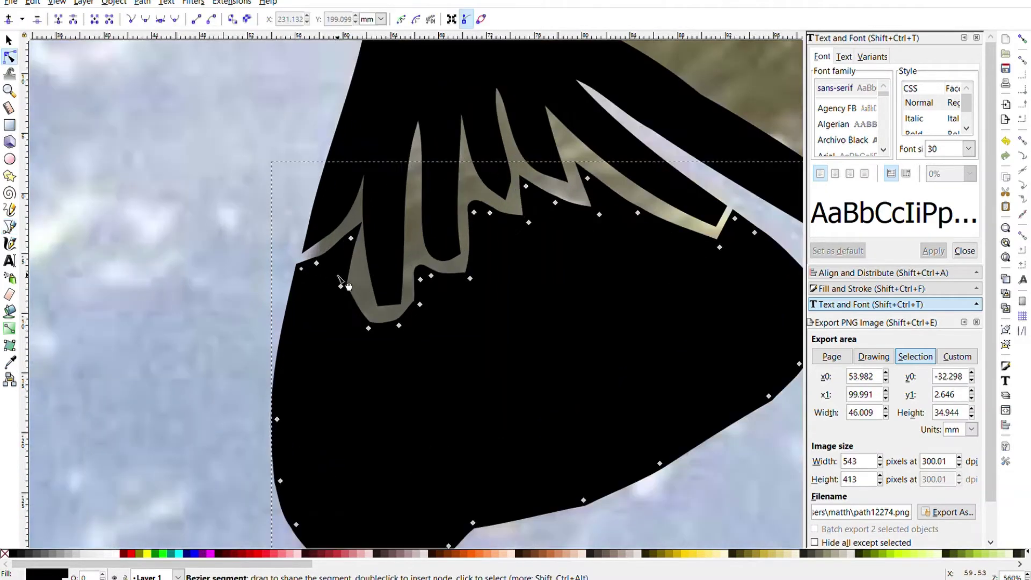
pyautogui.moveTo(319, 280); pyautogui.dragTo(325, 272)
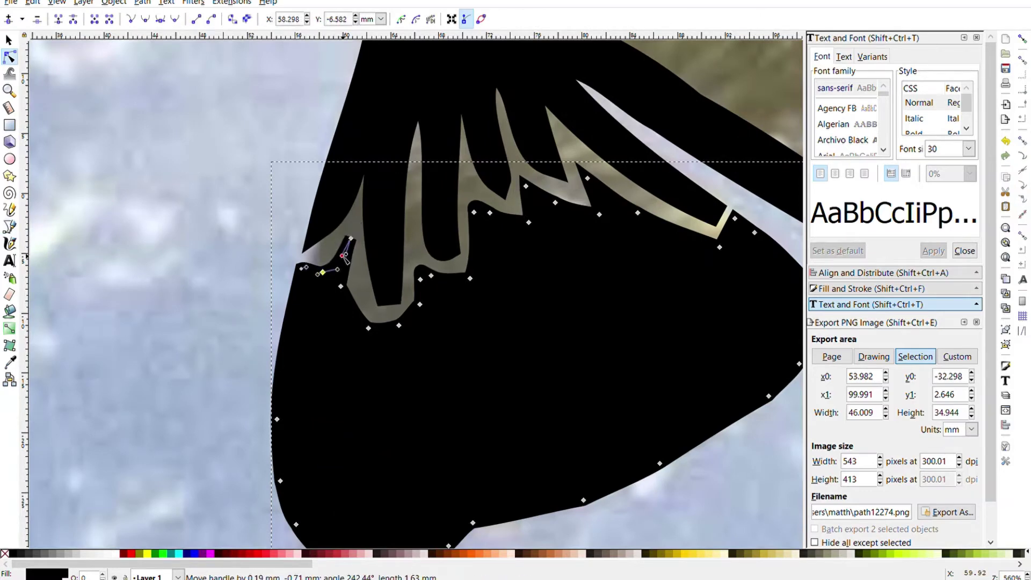
pyautogui.click(246, 230)
pyautogui.click(355, 294)
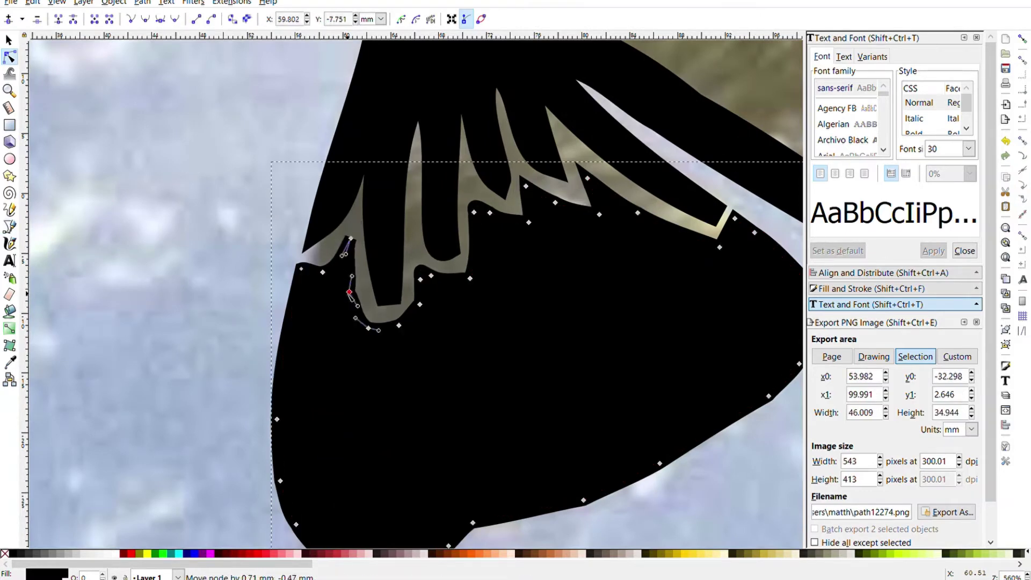
pyautogui.moveTo(350, 280); pyautogui.dragTo(352, 274)
pyautogui.click(356, 278)
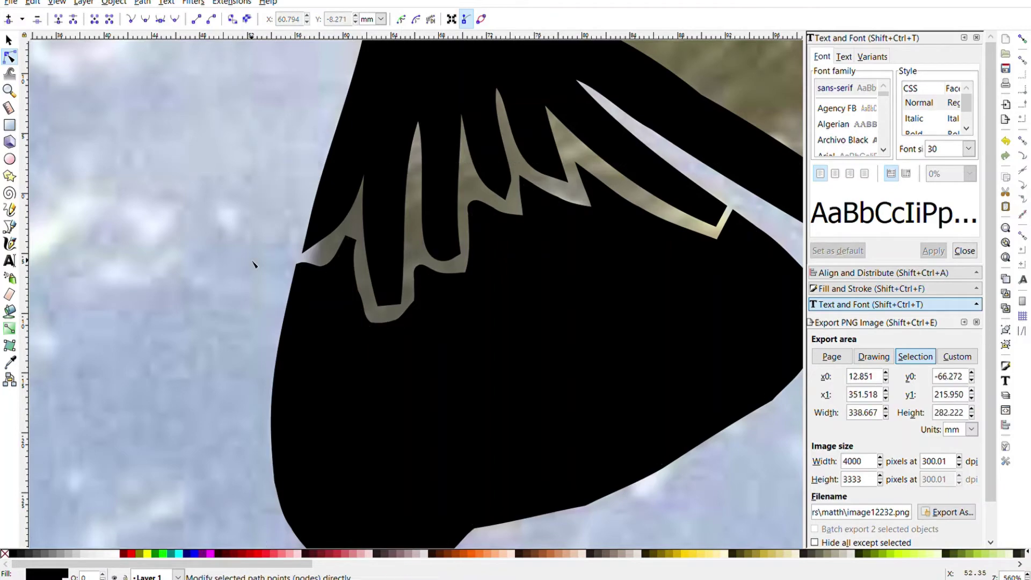
# Step: Zoom in close on the black side (pectoral) fin
pyautogui.scroll(-4, 376, 273)
pyautogui.scroll(-3, 394, 267)
pyautogui.scroll(2, 403, 177)
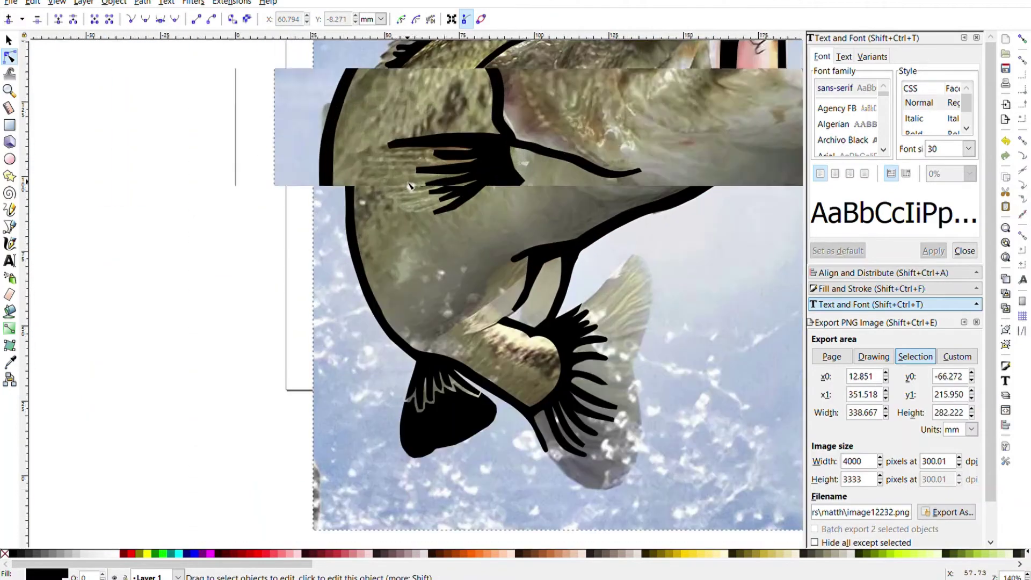
pyautogui.scroll(2, 397, 172)
pyautogui.scroll(2, 356, 158)
# Step: Pen-trace the side fin's left and lower edges up beside the lowest ray
pyautogui.press('b')
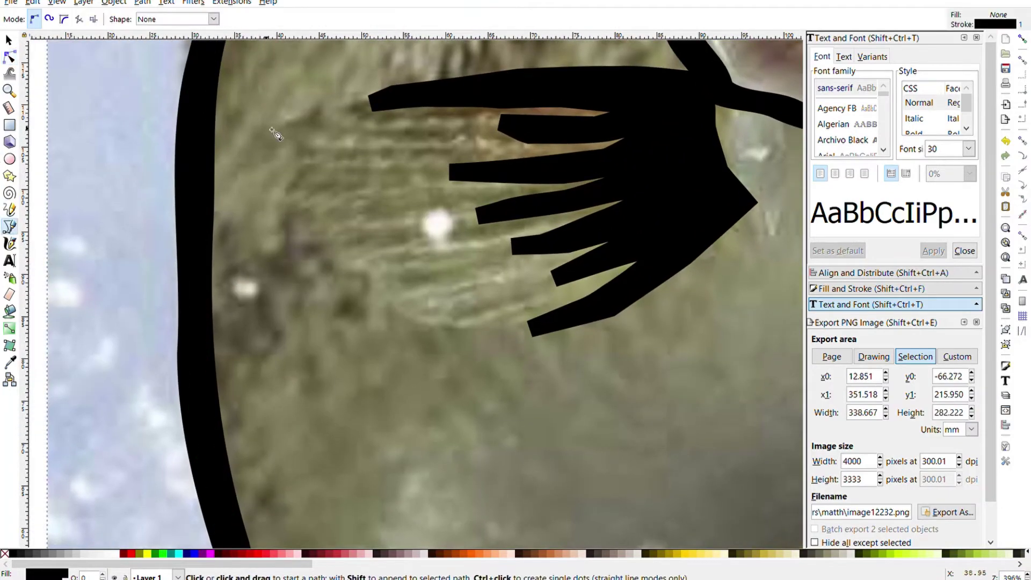
pyautogui.click(349, 101)
pyautogui.click(284, 177)
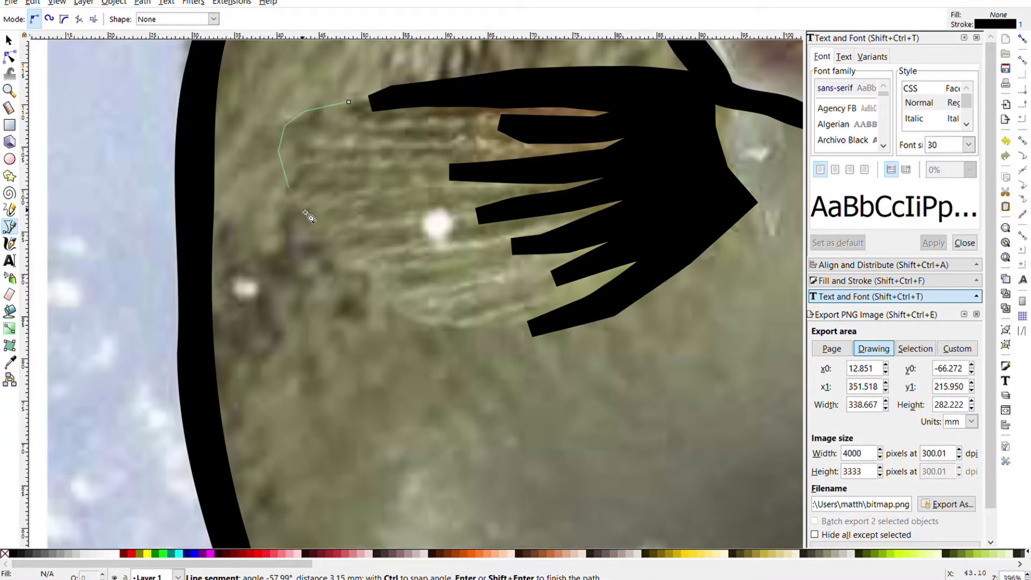
pyautogui.click(311, 231)
pyautogui.click(344, 271)
pyautogui.click(389, 315)
pyautogui.click(422, 333)
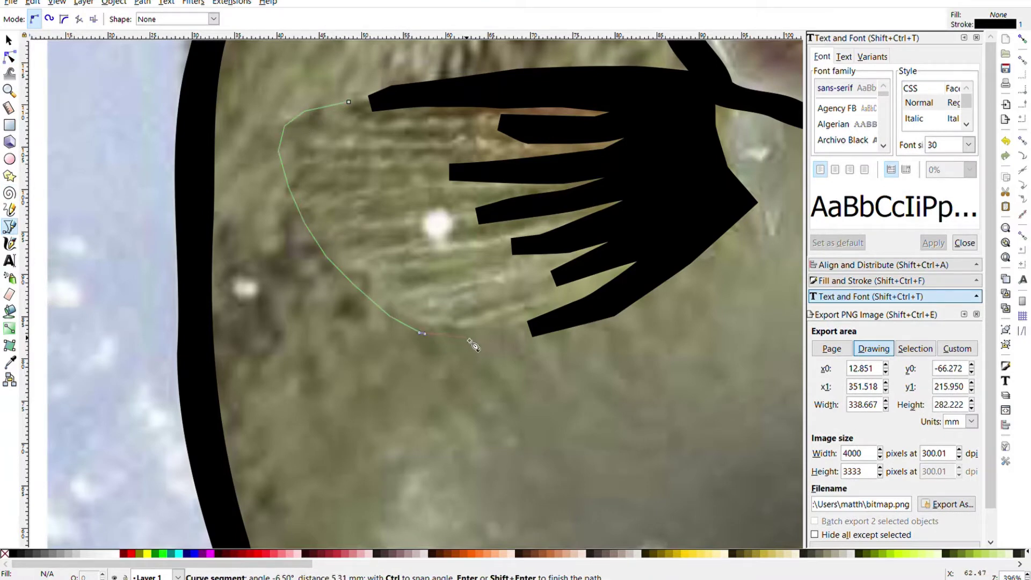
pyautogui.click(470, 338)
pyautogui.click(513, 338)
pyautogui.click(508, 314)
pyautogui.click(518, 307)
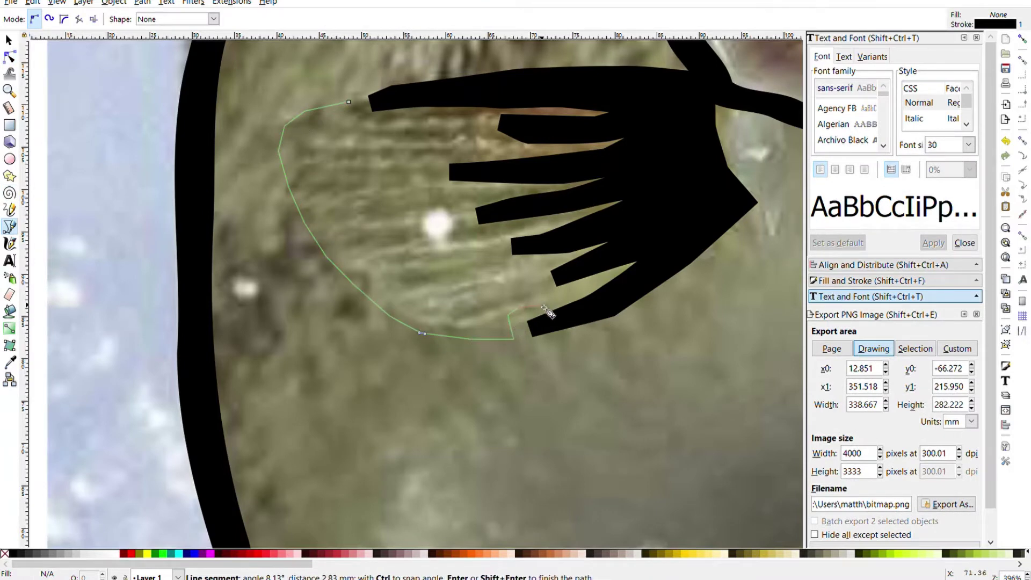
# Step: Trace the gaps between the fin rays, close the outline, and fill it black
pyautogui.click(538, 295)
pyautogui.click(534, 279)
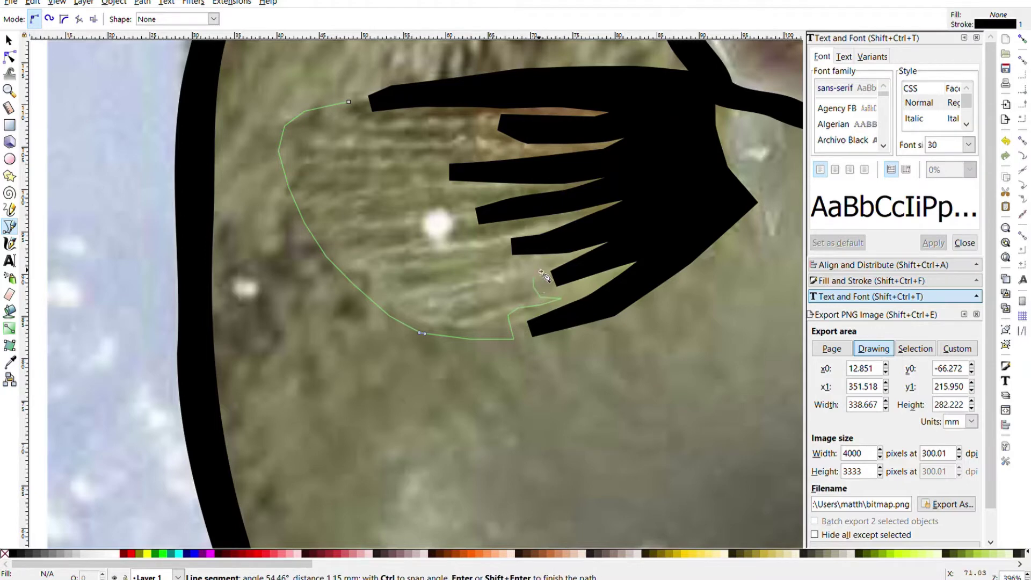
pyautogui.click(514, 264)
pyautogui.click(496, 245)
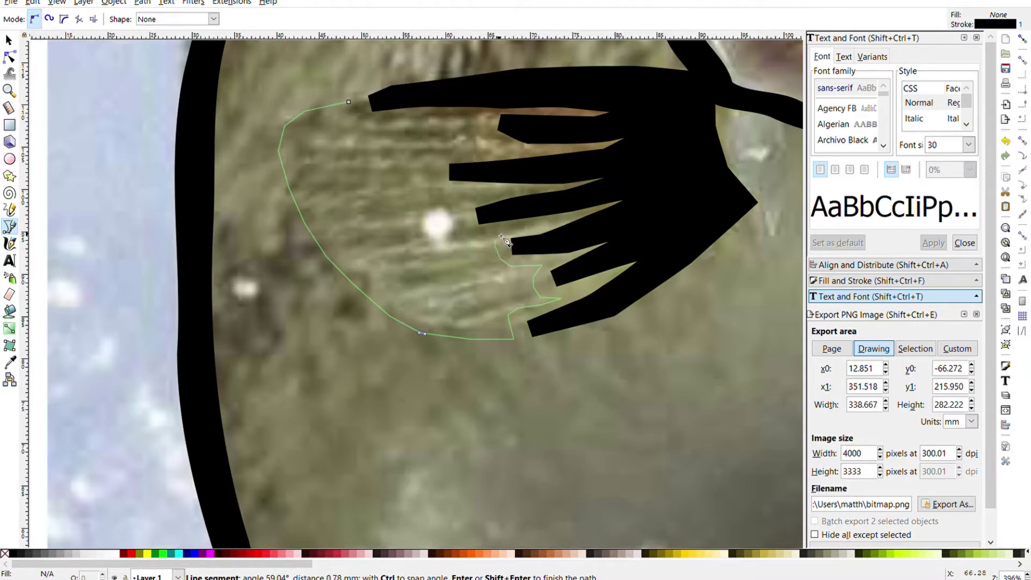
pyautogui.click(472, 236)
pyautogui.click(461, 199)
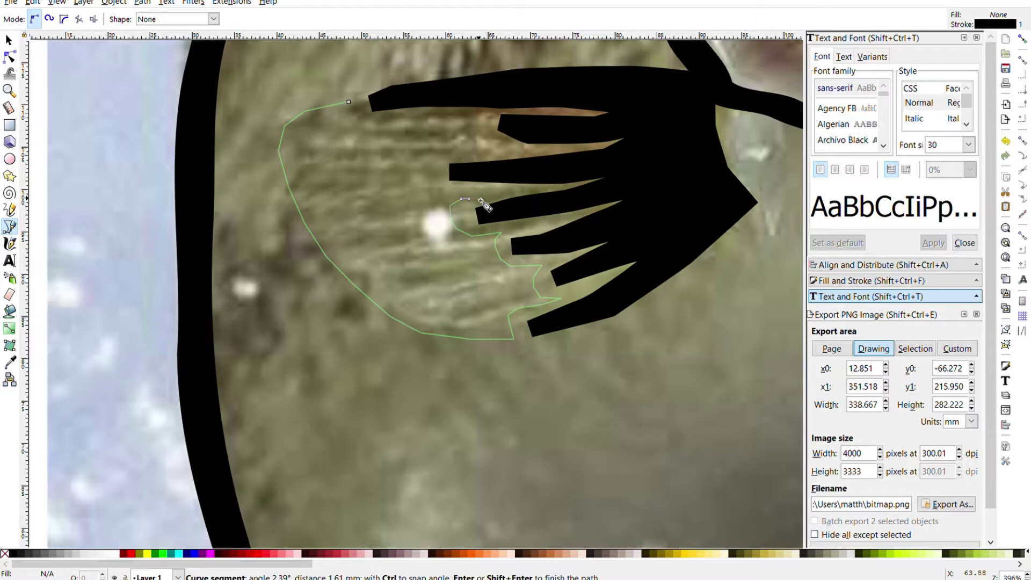
pyautogui.click(452, 191)
pyautogui.click(422, 174)
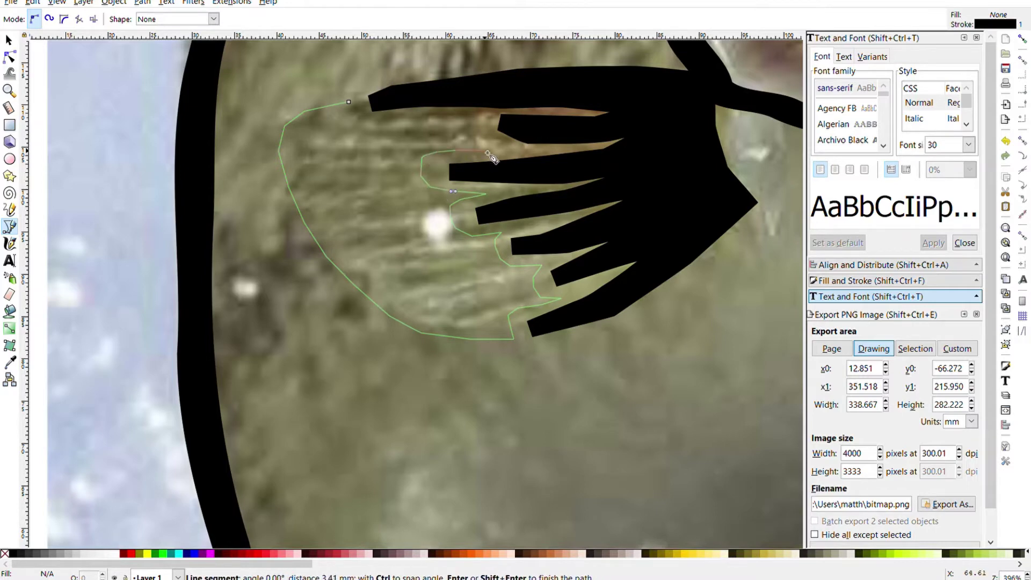
pyautogui.click(510, 152)
pyautogui.click(478, 117)
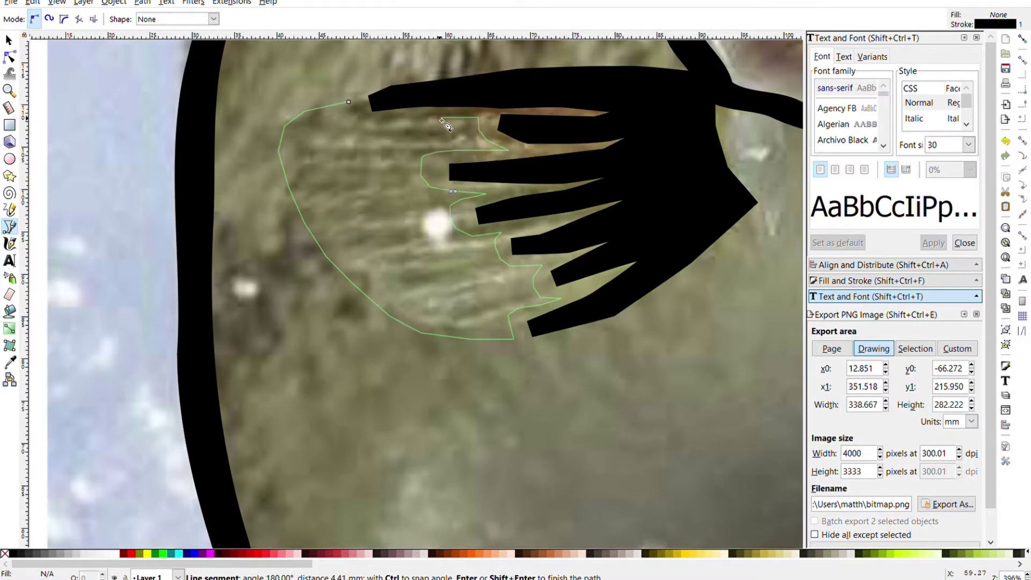
pyautogui.click(359, 123)
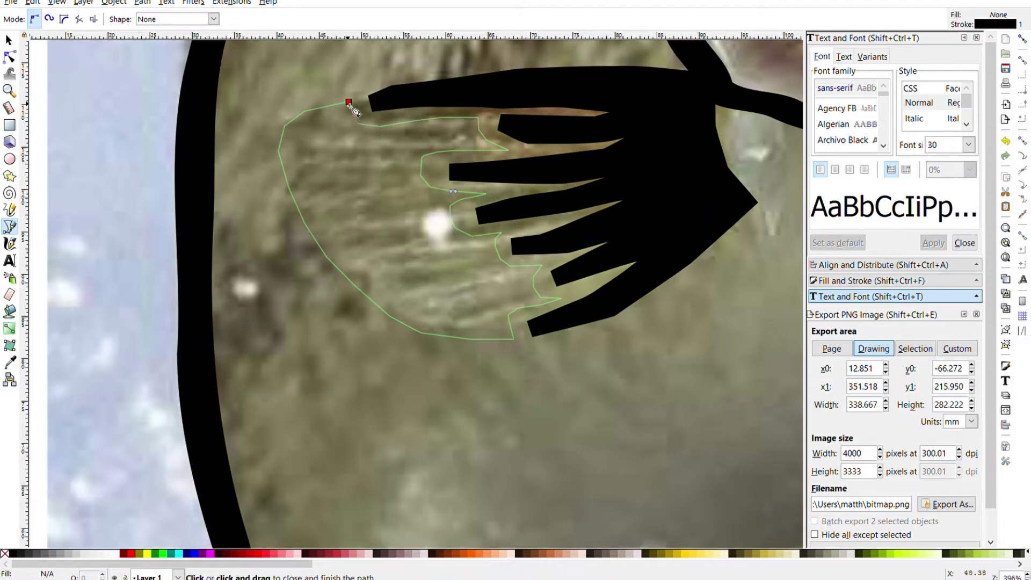
pyautogui.click(349, 102)
pyautogui.click(11, 554)
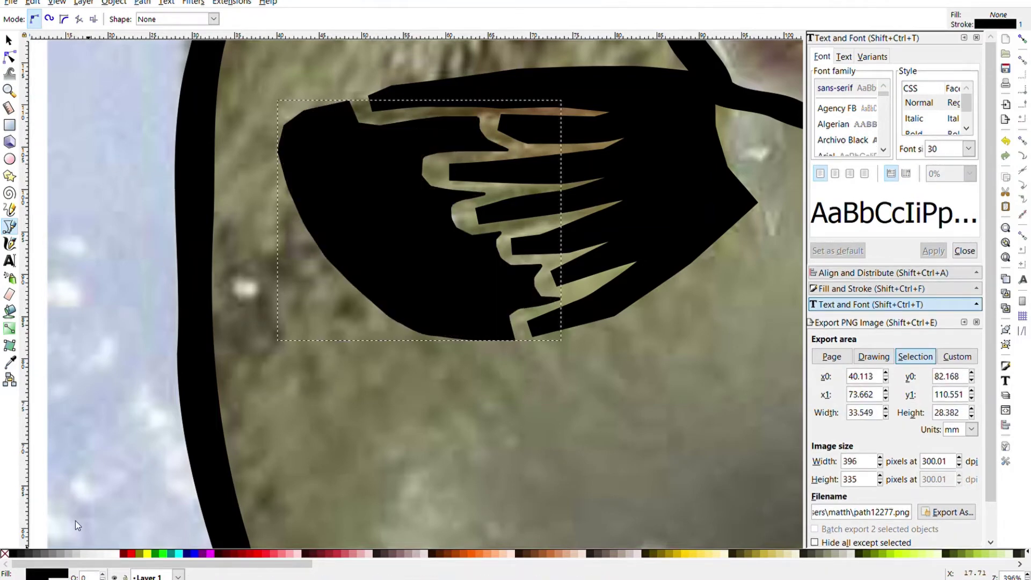
# Step: Cancel the stray unfinished path and zoom in on the dorsal fin
pyautogui.click(94, 358)
pyautogui.press('-')
pyautogui.press('-')
pyautogui.press('-')
pyautogui.press('-')
pyautogui.press('-')
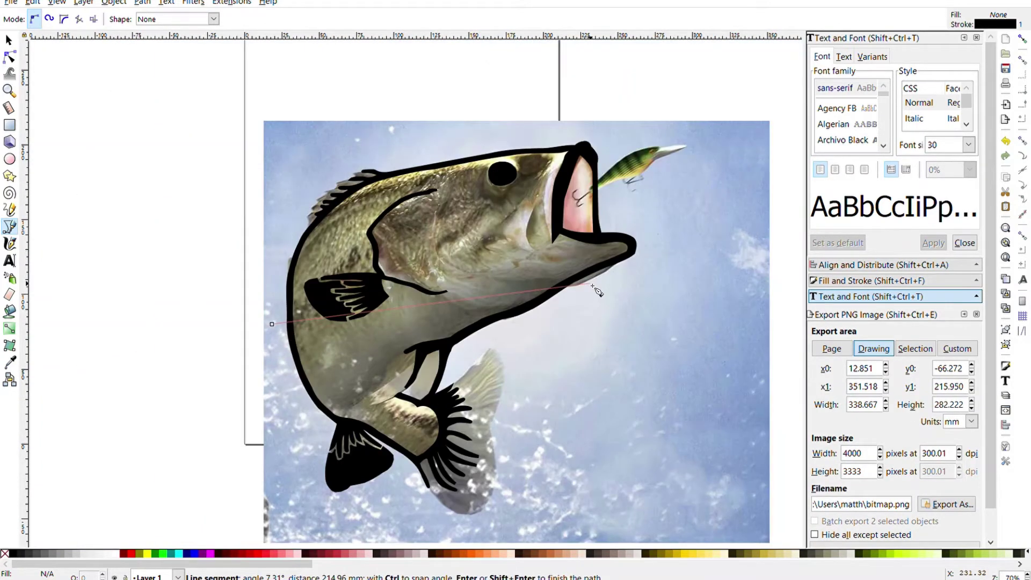
pyautogui.rightClick(592, 286)
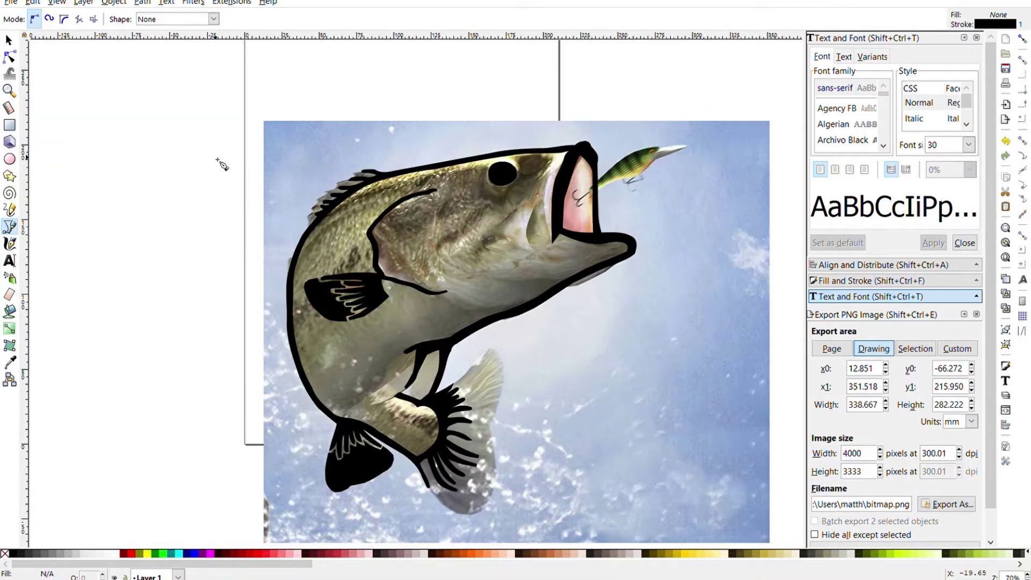
pyautogui.scroll(2, 288, 203)
pyautogui.scroll(2, 403, 218)
pyautogui.scroll(1, 380, 276)
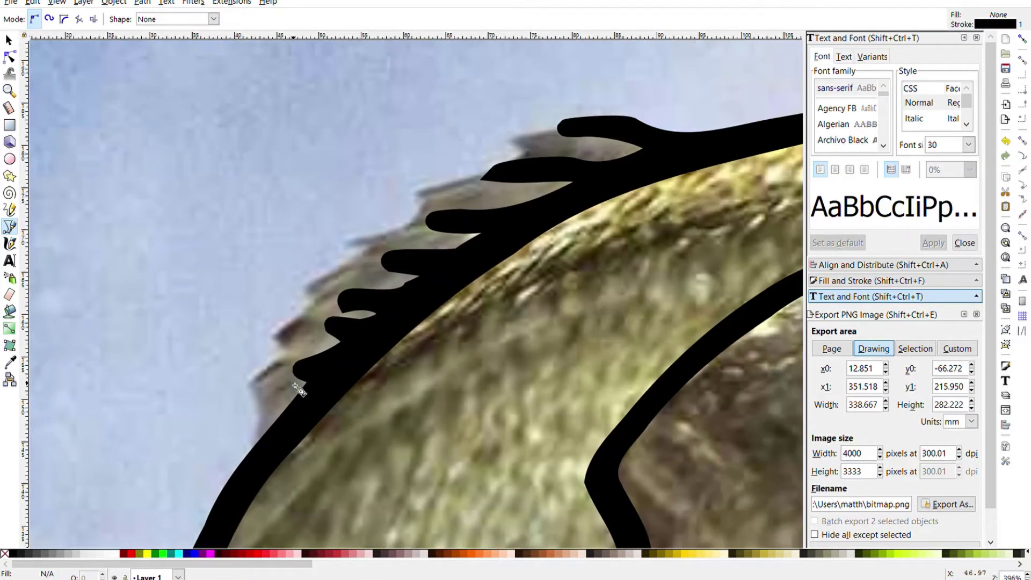
# Step: Pen-trace the dorsal fin's edge from its start up along the fin ridge
pyautogui.click(286, 388)
pyautogui.click(257, 424)
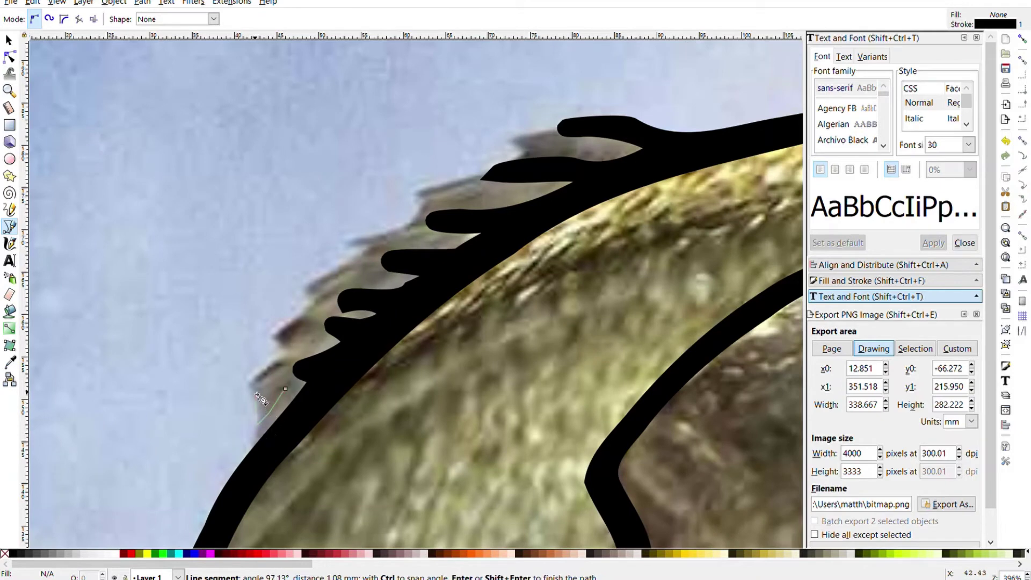
pyautogui.click(248, 376)
pyautogui.click(276, 344)
pyautogui.click(302, 285)
pyautogui.click(348, 240)
pyautogui.click(411, 225)
pyautogui.click(418, 201)
pyautogui.click(443, 188)
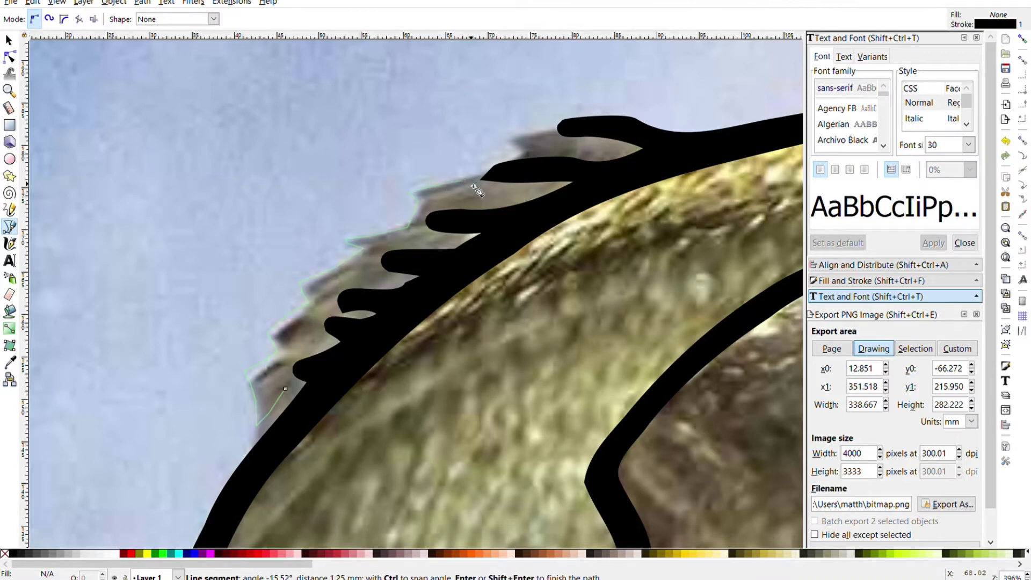
# Step: Trace around the dorsal fin's spine tips down toward the fin's base
pyautogui.scroll(2, 466, 188)
pyautogui.click(509, 194)
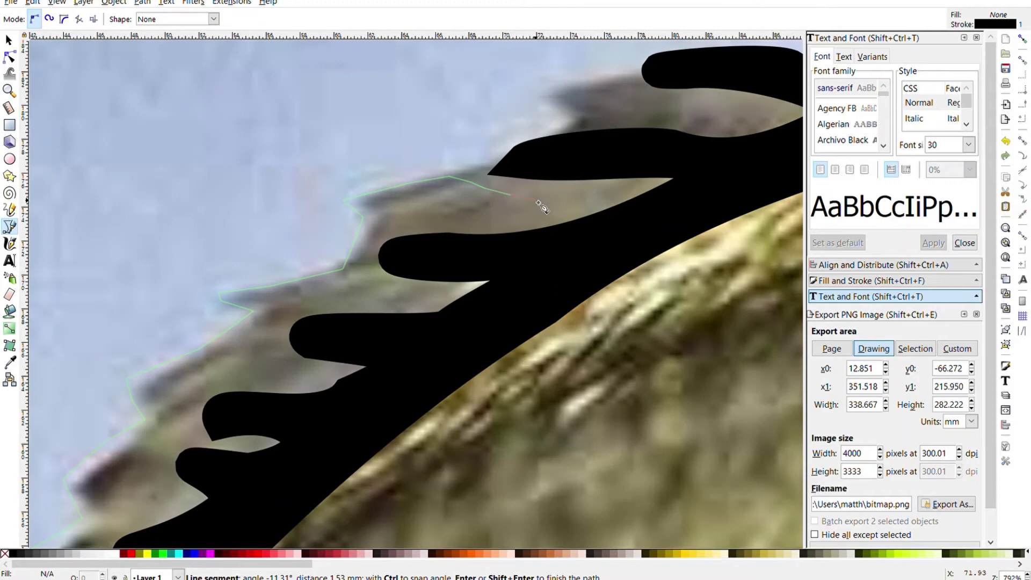
pyautogui.click(576, 196)
pyautogui.click(505, 208)
pyautogui.click(408, 212)
pyautogui.click(381, 222)
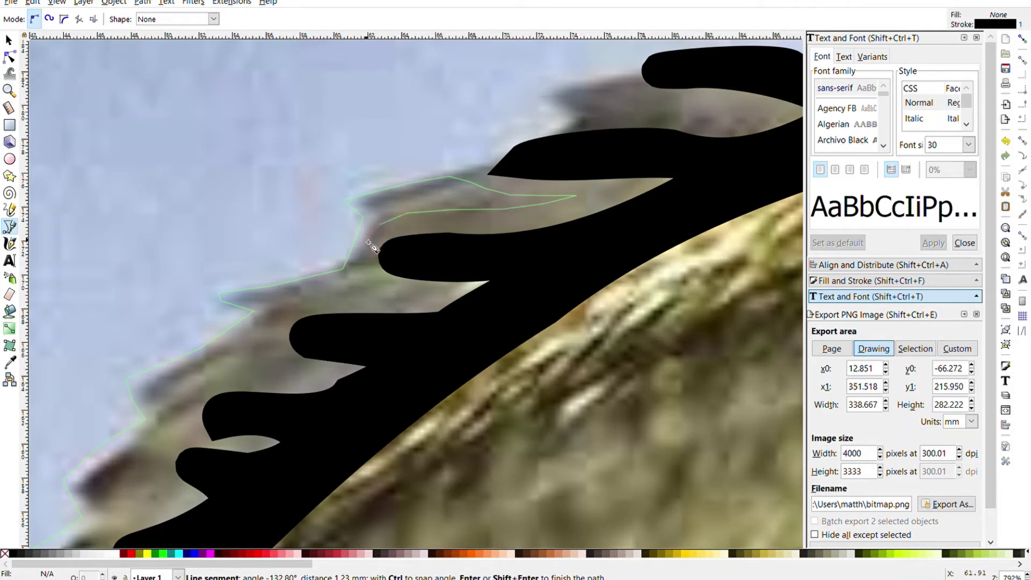
pyautogui.click(361, 280)
pyautogui.click(421, 294)
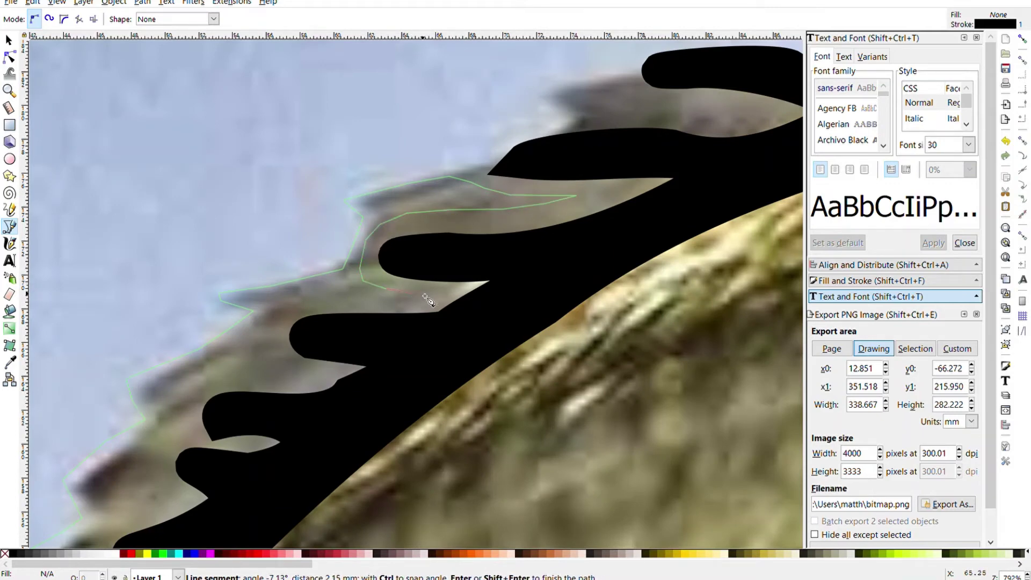
pyautogui.click(350, 294)
pyautogui.click(312, 299)
pyautogui.click(279, 311)
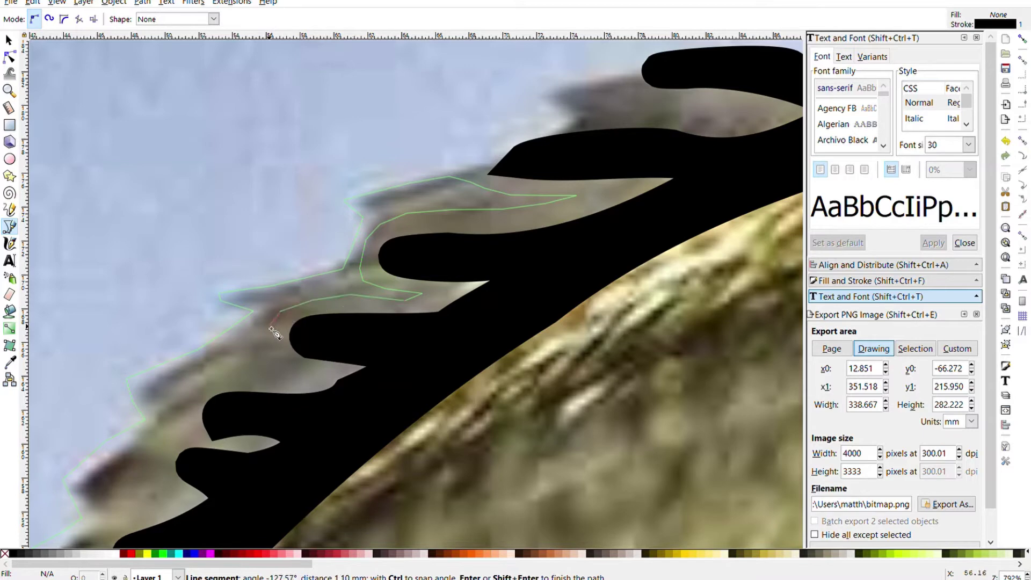
pyautogui.click(305, 369)
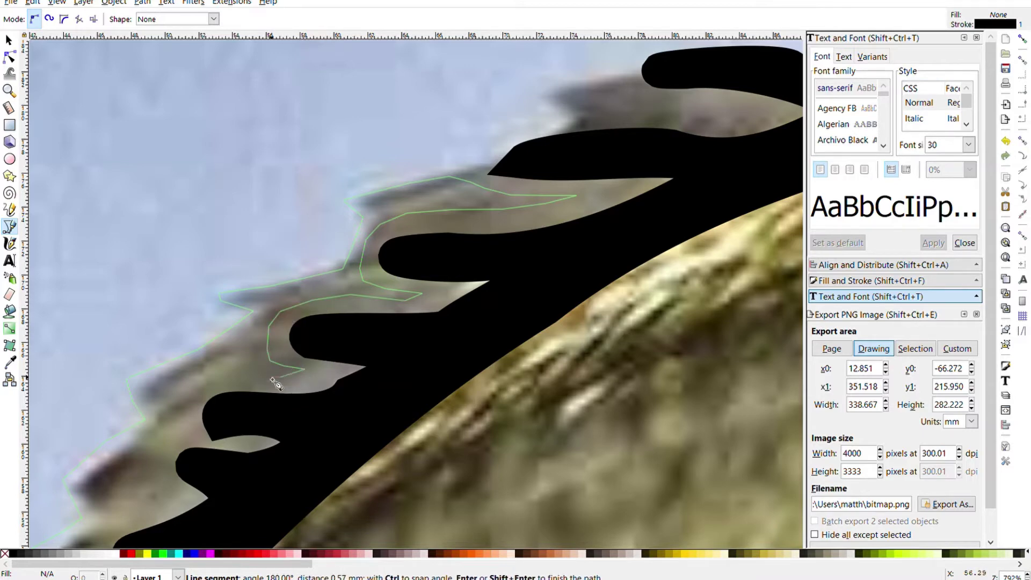
pyautogui.click(220, 377)
pyautogui.click(196, 396)
pyautogui.click(189, 424)
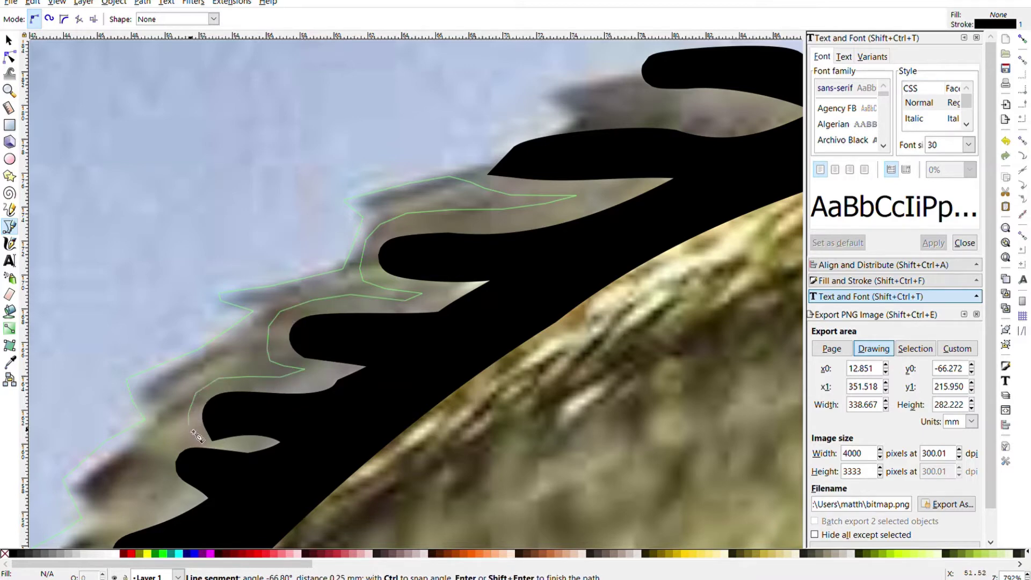
pyautogui.click(179, 436)
# Step: Close the dorsal fin outline, fill it black, and simplify it with Ctrl+L
pyautogui.moveTo(158, 510); pyautogui.dragTo(236, 270)
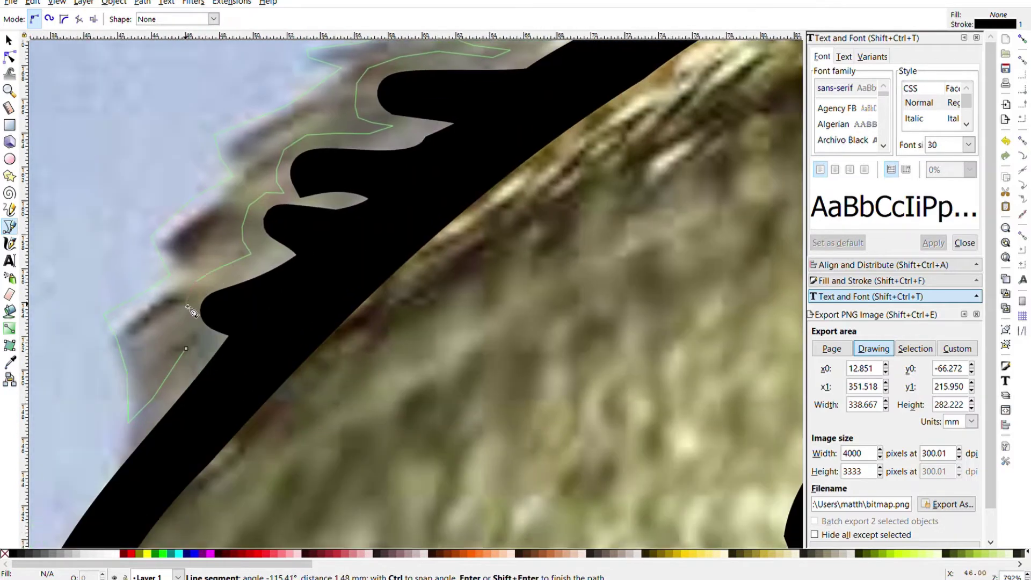
pyautogui.click(186, 348)
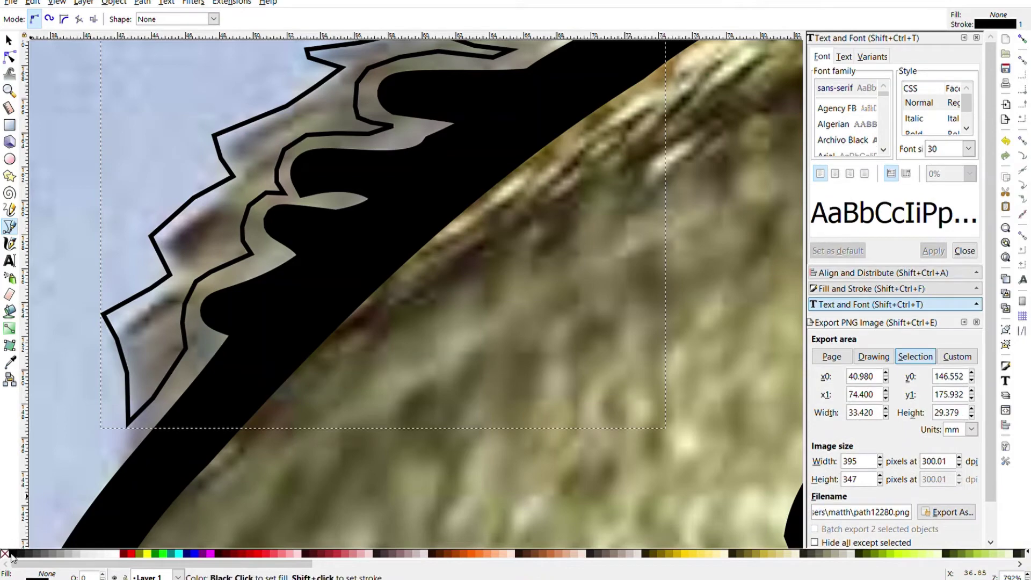
pyautogui.click(11, 554)
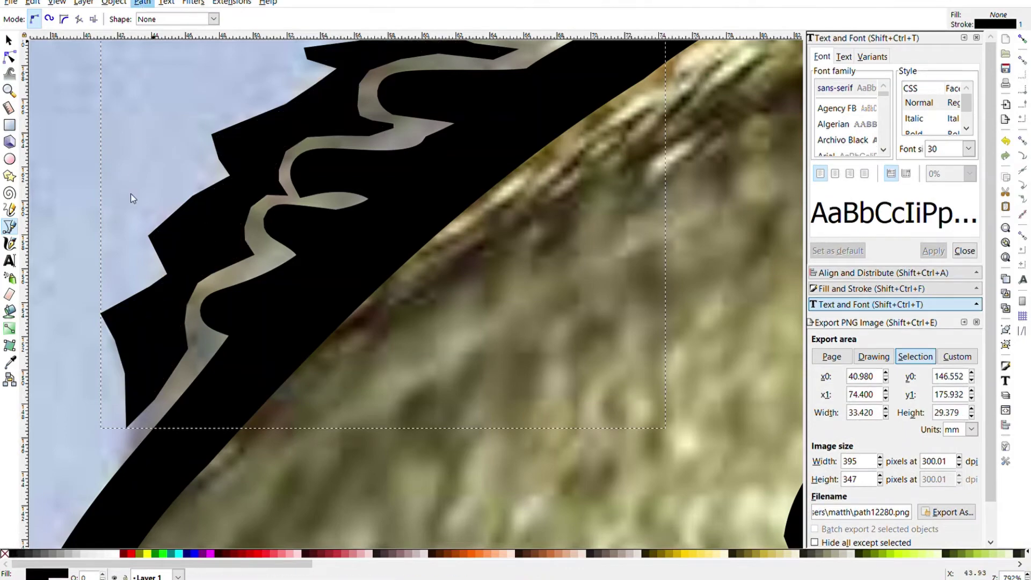
pyautogui.hotkey('ctrl', 'l')
pyautogui.scroll(-3, 614, 156)
# Step: Begin pen-outlining the small spine at the dorsal fin's front tip
pyautogui.scroll(1, 472, 172)
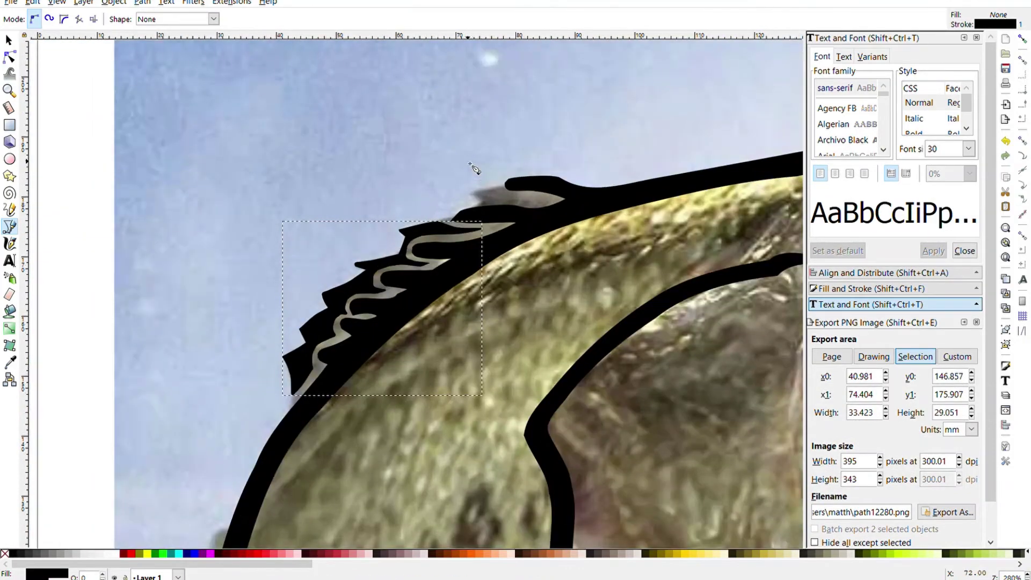
pyautogui.scroll(2, 548, 212)
pyautogui.scroll(1, 547, 212)
pyautogui.click(691, 211)
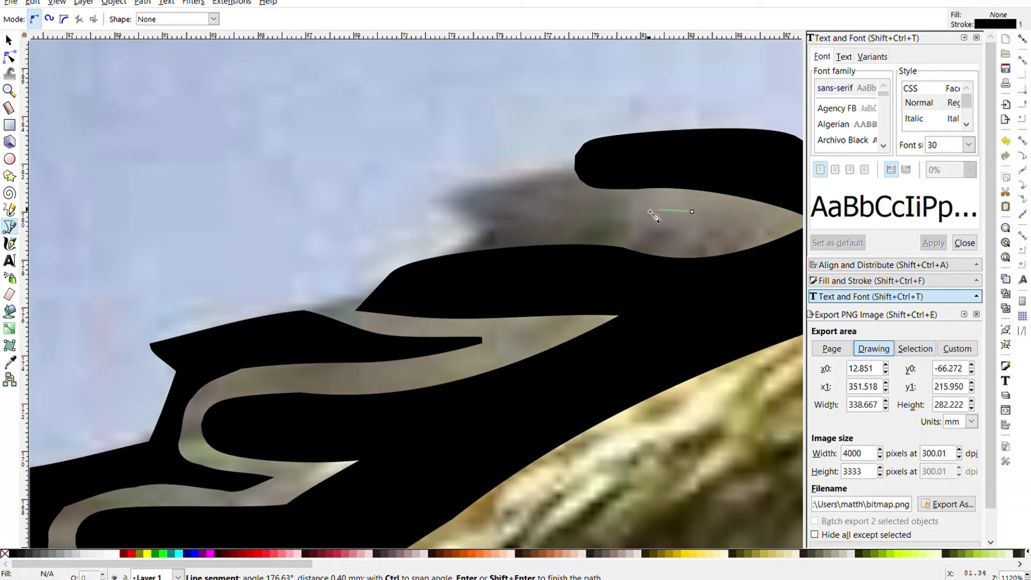
pyautogui.click(591, 204)
pyautogui.click(550, 179)
pyautogui.click(504, 180)
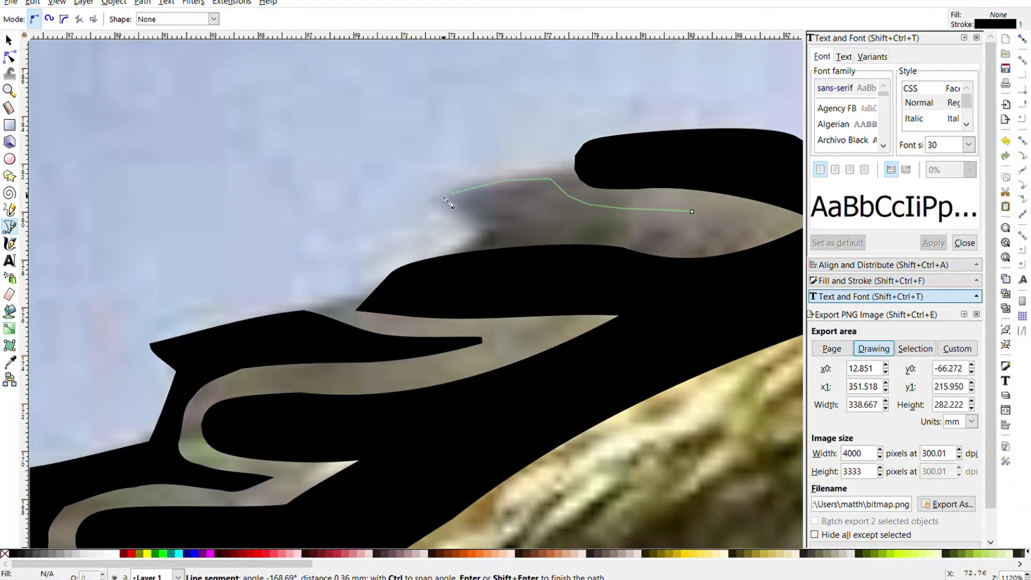
pyautogui.click(421, 200)
# Step: Close the spine outline, fill it black without a stroke, and merge it into the path
pyautogui.click(483, 220)
pyautogui.click(484, 232)
pyautogui.click(521, 227)
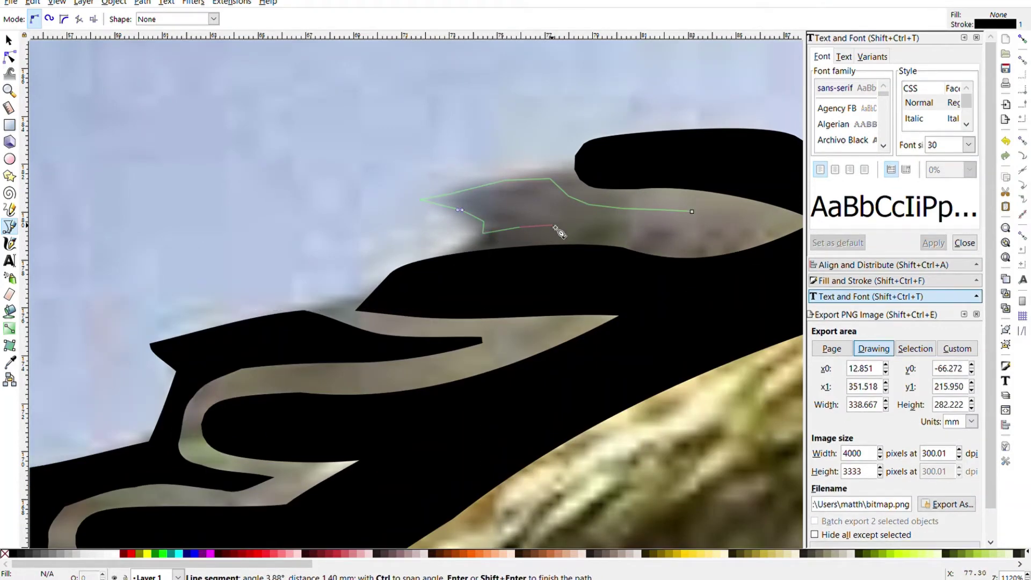
pyautogui.click(731, 225)
pyautogui.click(692, 213)
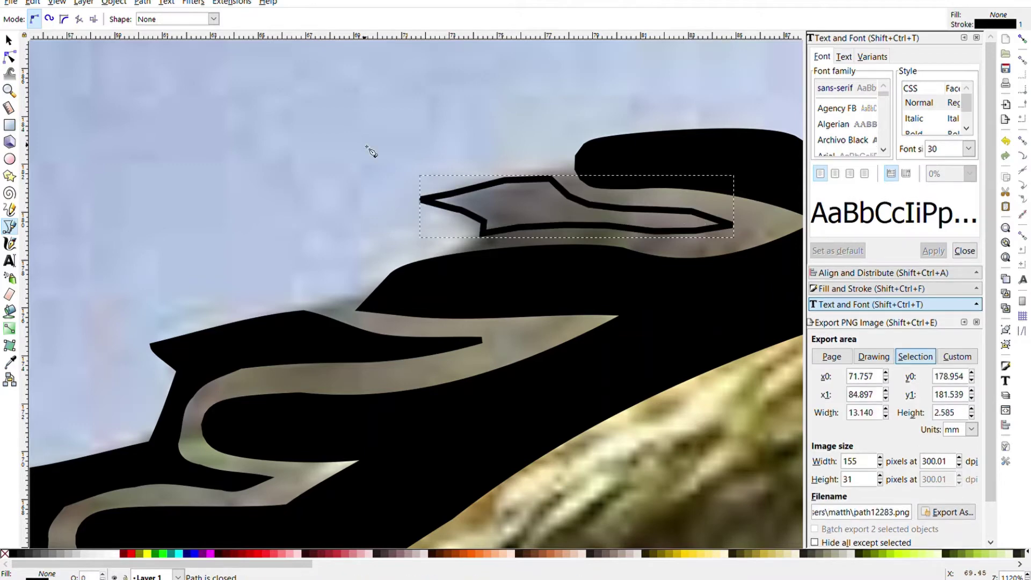
pyautogui.click(13, 553)
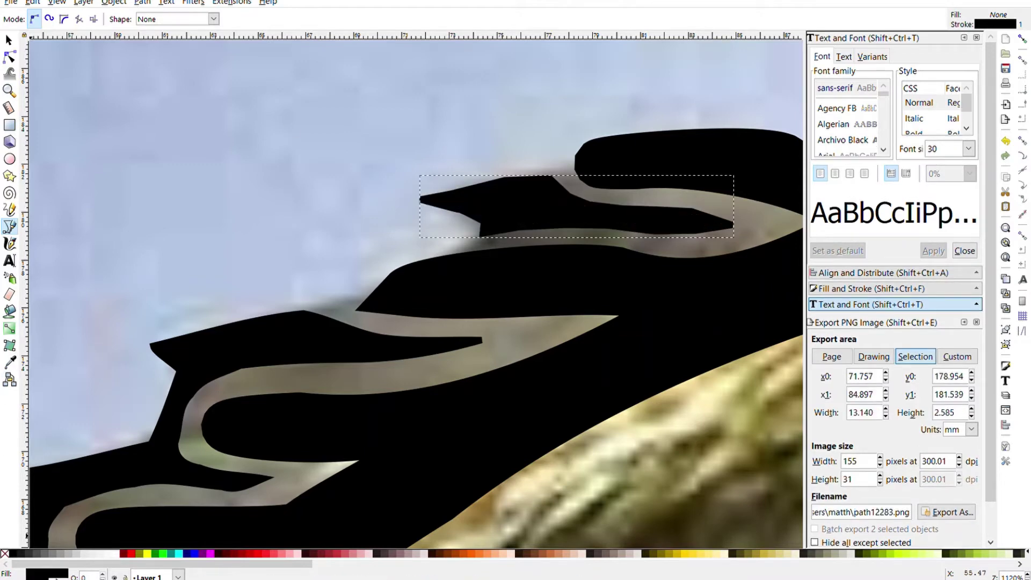
pyautogui.keyDown('shift'); pyautogui.click(13, 553); pyautogui.keyUp('shift')
pyautogui.hotkey('ctrl', 'z')
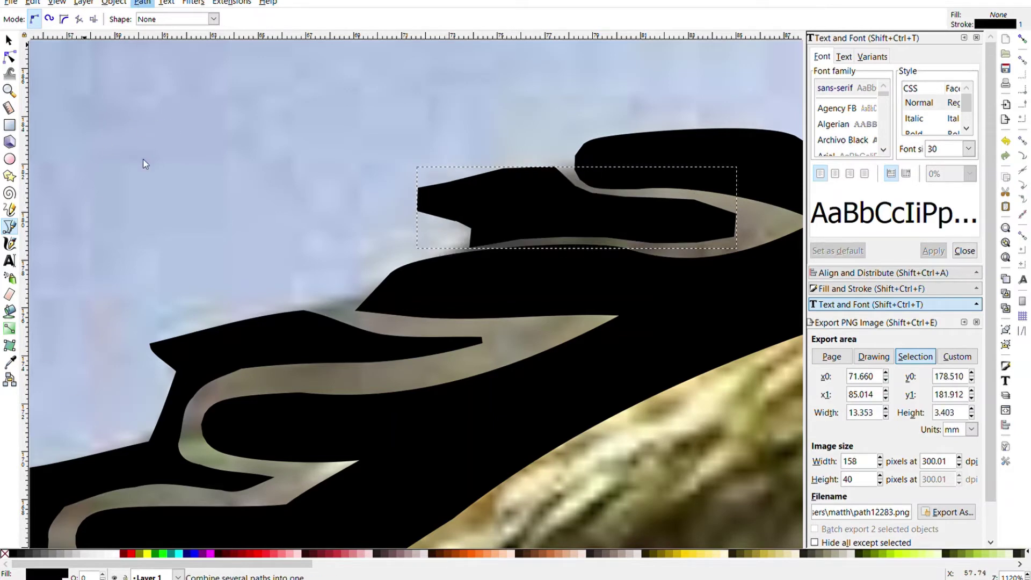
pyautogui.hotkey('ctrl', 'z')
# Step: Zoom out, delete the fish photo to preview the line art, then restore it
pyautogui.press('-')
pyautogui.press('-')
pyautogui.press('-')
pyautogui.press('-')
pyautogui.press('-')
pyautogui.click(8, 40)
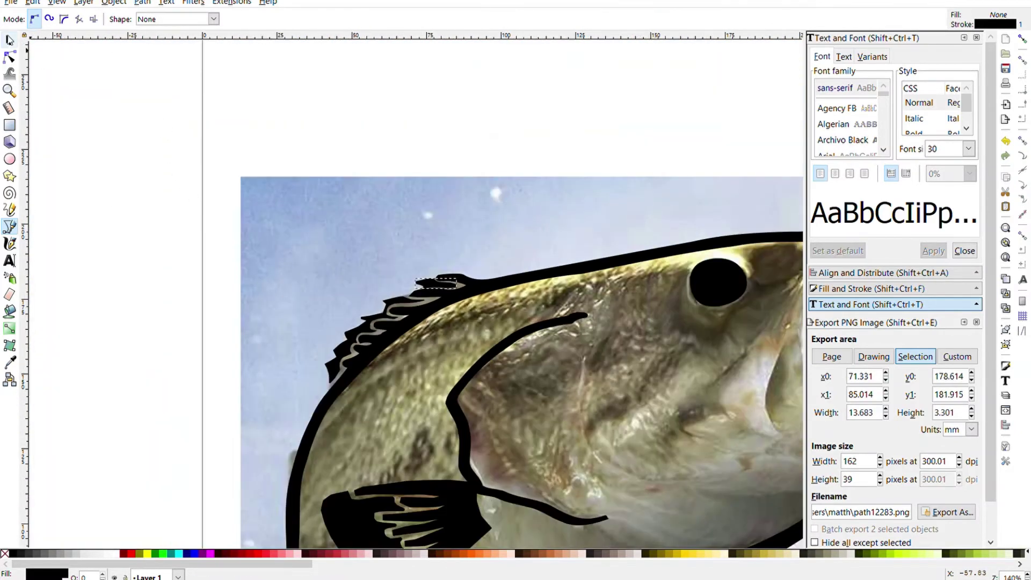
pyautogui.click(72, 82)
pyautogui.press('-')
pyautogui.press('-')
pyautogui.press('-')
pyautogui.click(465, 262)
pyautogui.press('Delete')
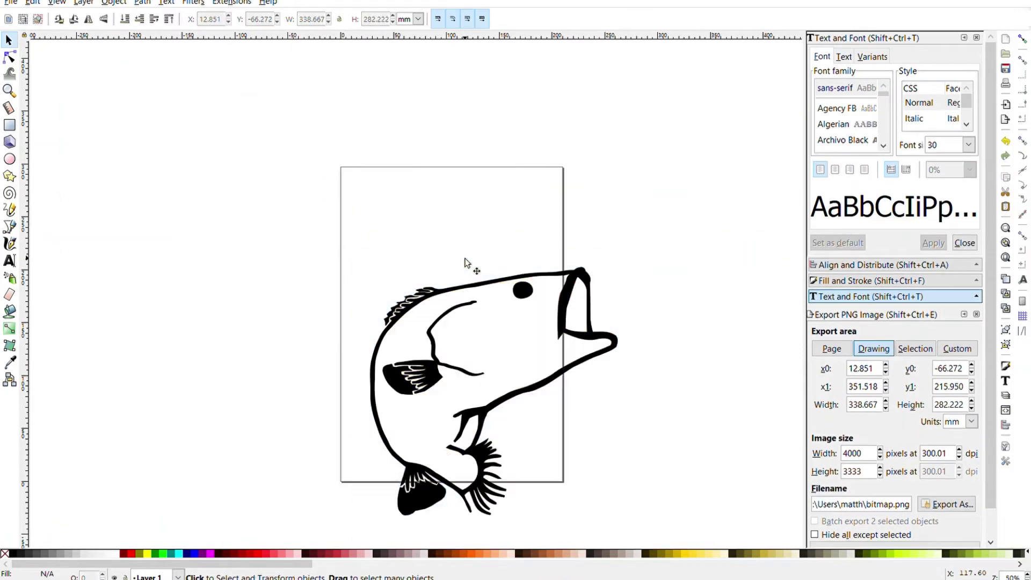
pyautogui.press('ctrl')
pyautogui.hotkey('ctrl', 'z')
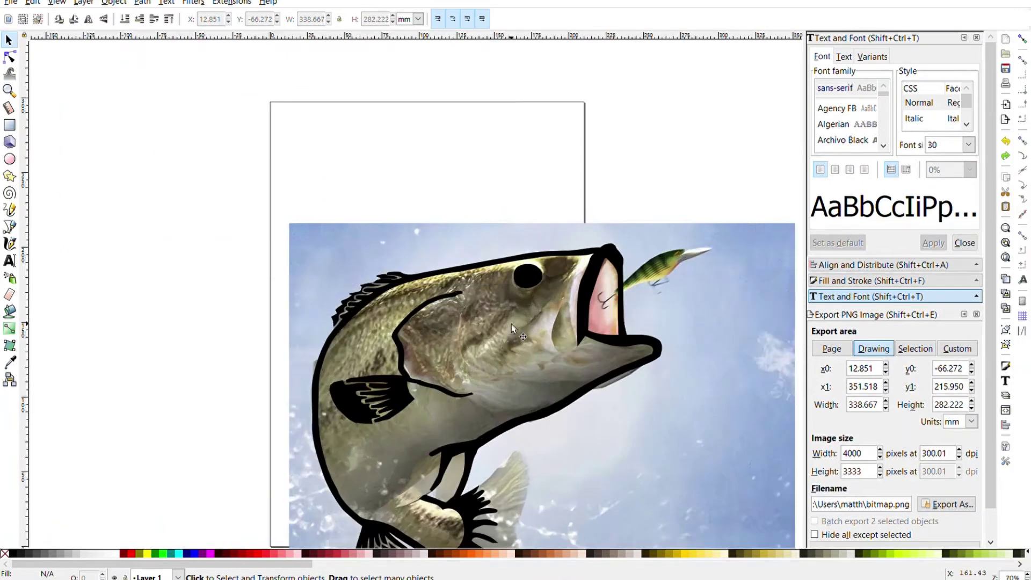
pyautogui.scroll(4, 511, 324)
# Step: Trace a closed gill-line shape with the Bezier pen and give it black fill and outline
pyautogui.click(10, 226)
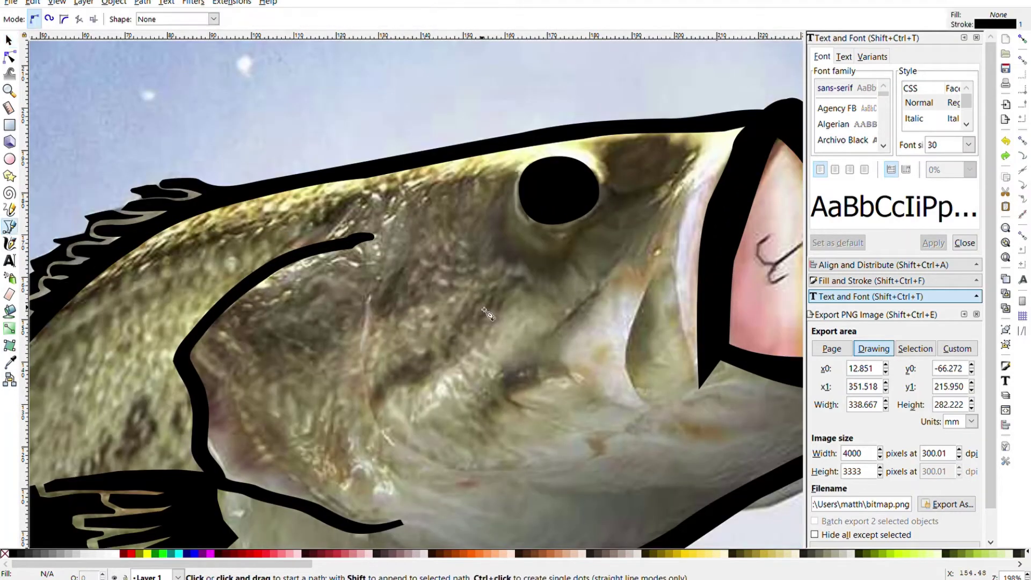
pyautogui.click(484, 288)
pyautogui.click(375, 379)
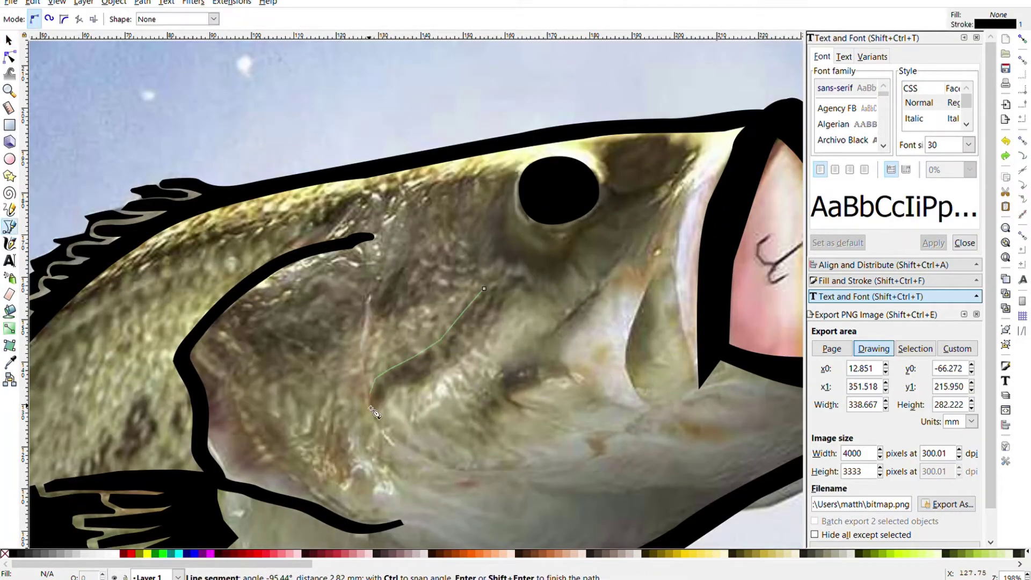
pyautogui.click(369, 410)
pyautogui.click(379, 438)
pyautogui.click(396, 384)
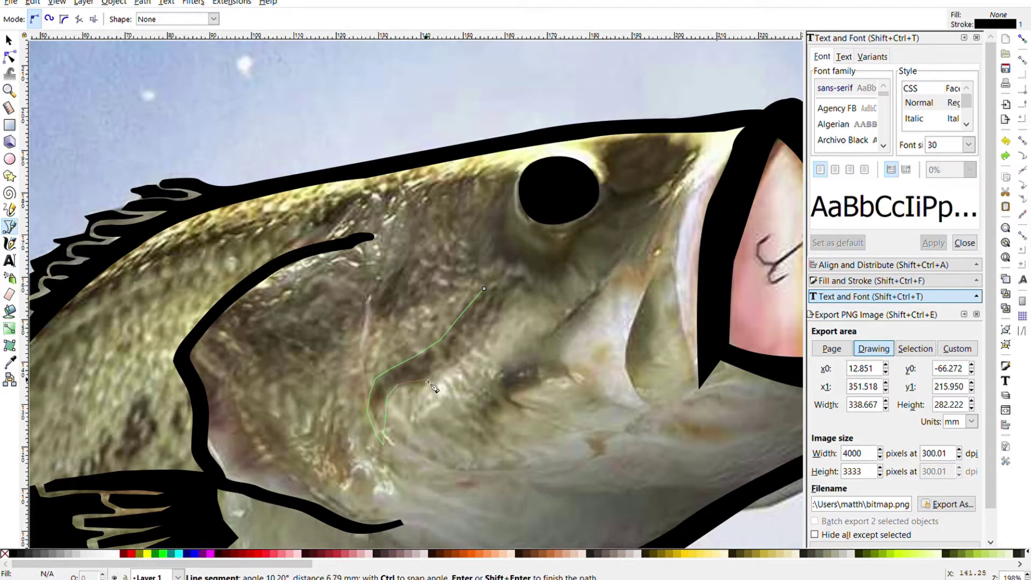
pyautogui.click(526, 287)
pyautogui.click(484, 289)
pyautogui.click(14, 554)
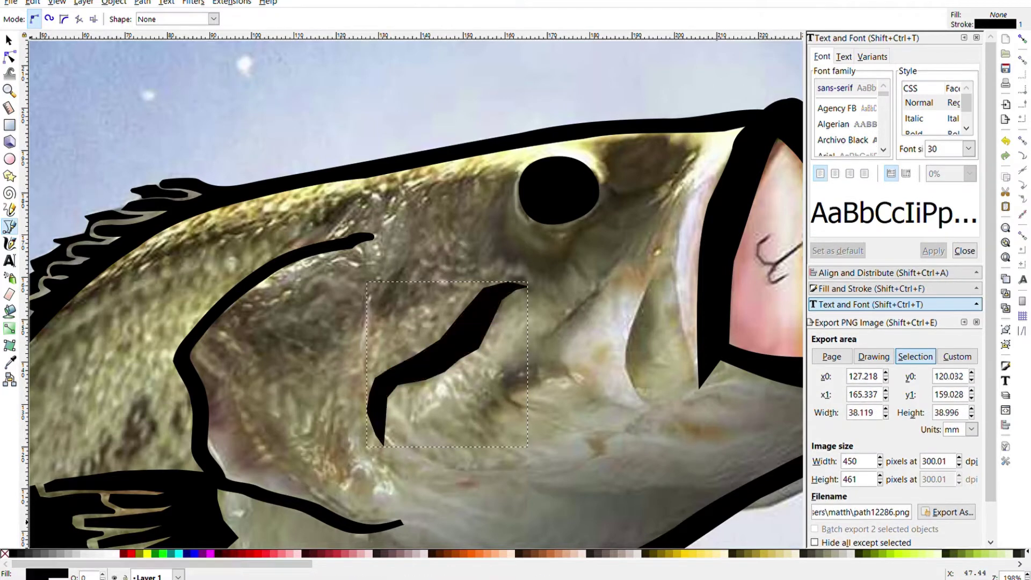
pyautogui.keyDown('shift'); pyautogui.click(12, 553); pyautogui.keyUp('shift')
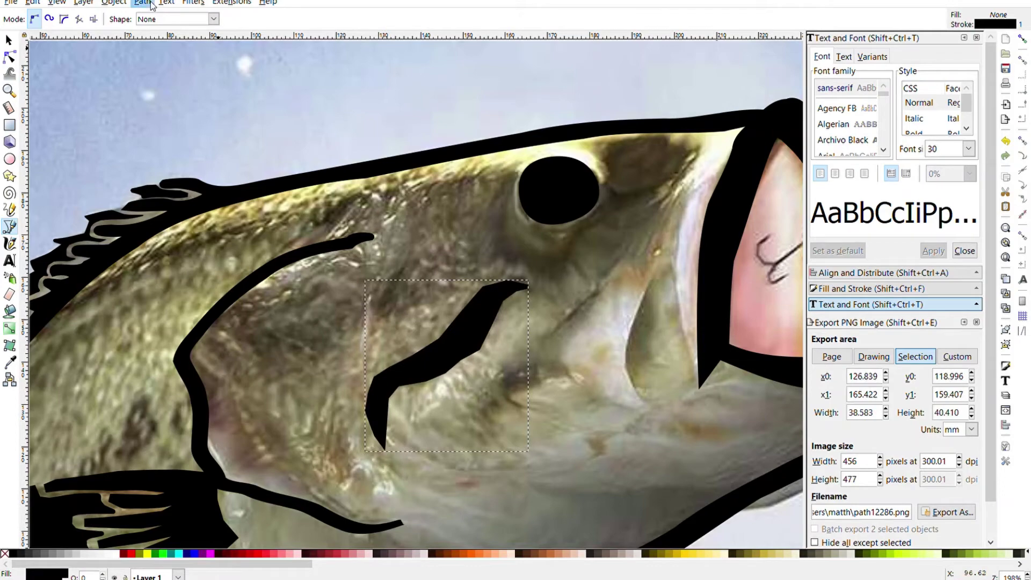
# Step: Trace a second closed gill mark near the mouth and fill it solid black
pyautogui.moveTo(657, 283); pyautogui.dragTo(504, 200)
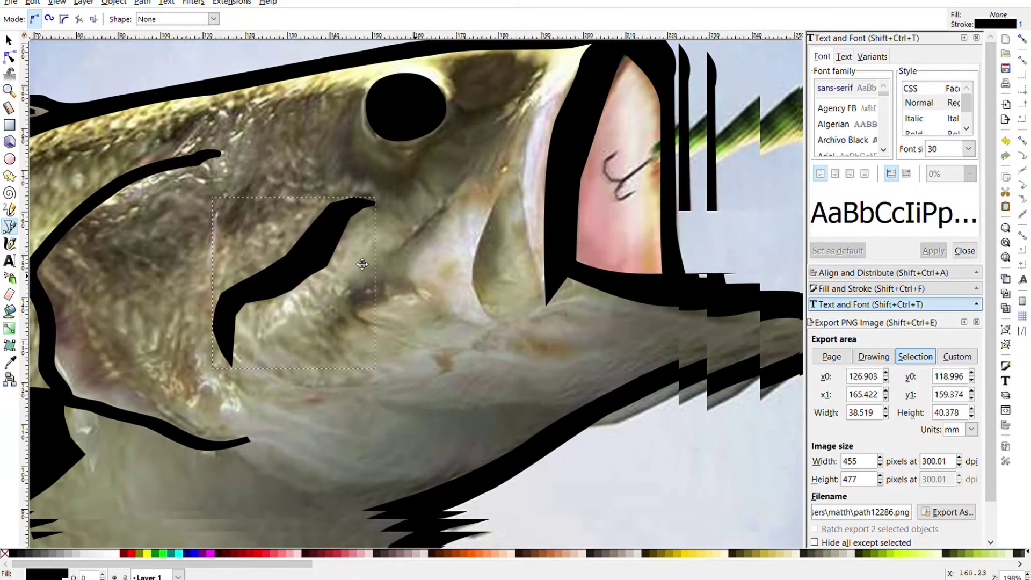
pyautogui.click(499, 186)
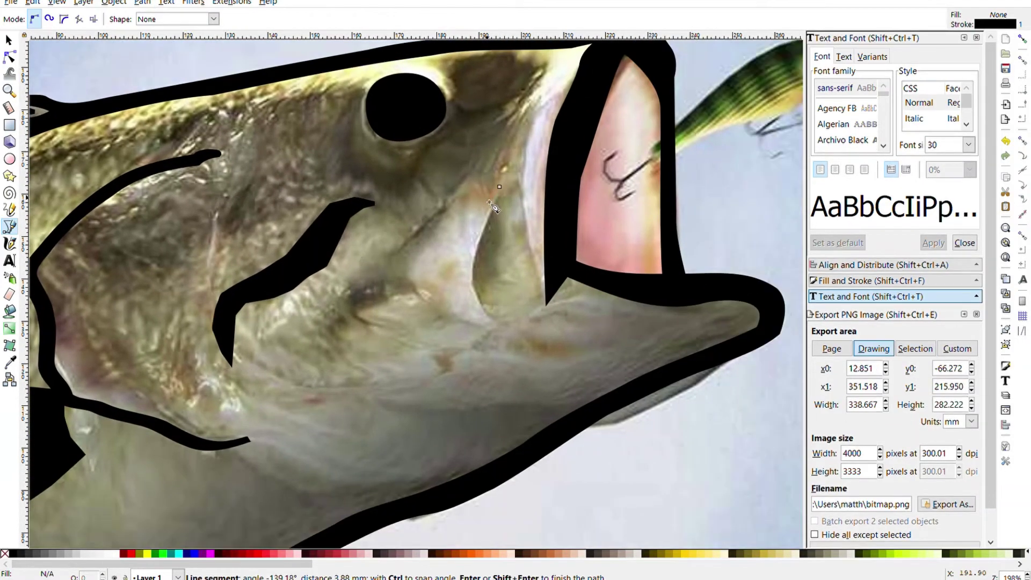
pyautogui.click(498, 332)
pyautogui.click(516, 321)
pyautogui.click(486, 278)
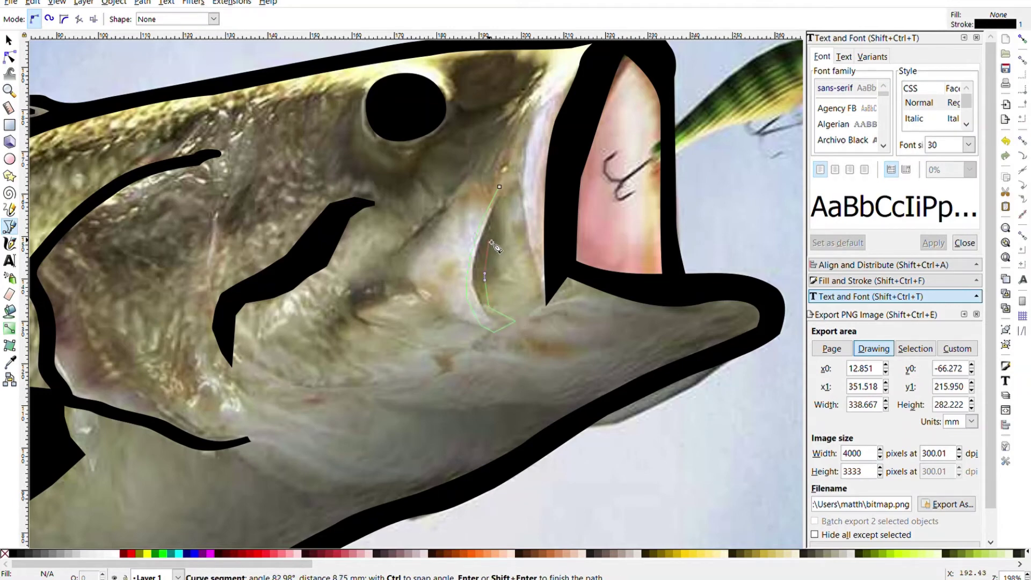
pyautogui.click(500, 186)
pyautogui.click(13, 553)
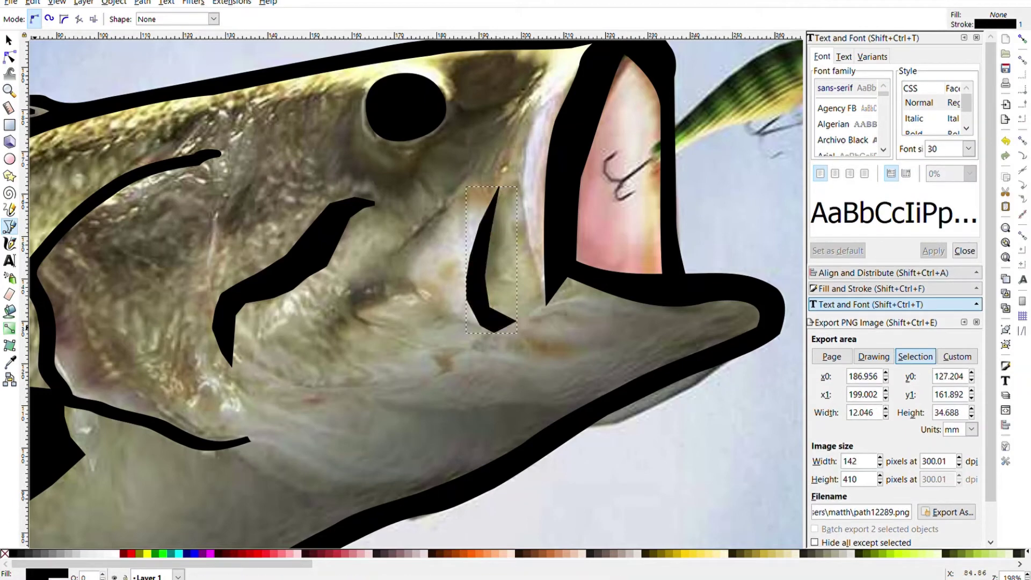
pyautogui.keyDown('shift'); pyautogui.click(14, 554); pyautogui.keyUp('shift')
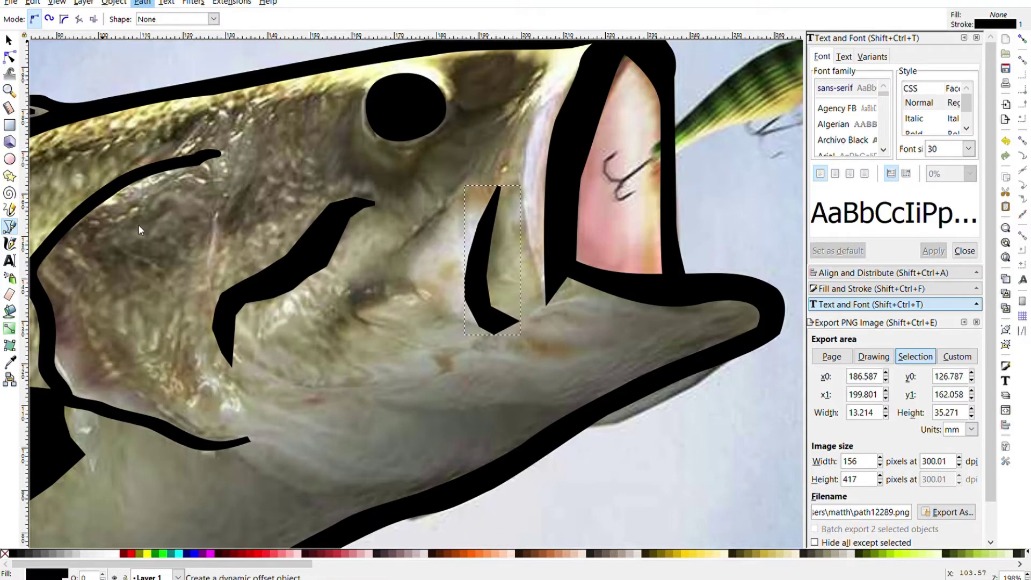
# Step: Begin outlining the cheek marking below the eye with Bezier points
pyautogui.keyDown('ctrl'); pyautogui.scroll(-4, 129, 221); pyautogui.keyUp('ctrl')
pyautogui.keyDown('ctrl'); pyautogui.scroll(-1, 172, 241); pyautogui.keyUp('ctrl')
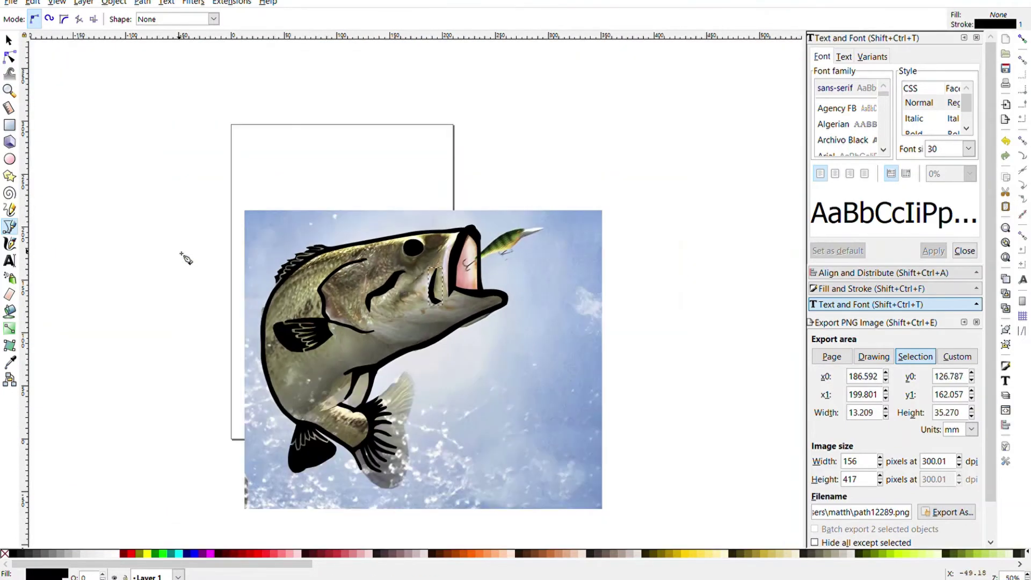
pyautogui.keyDown('ctrl'); pyautogui.scroll(1, 171, 241); pyautogui.keyUp('ctrl')
pyautogui.keyDown('ctrl'); pyautogui.scroll(3, 422, 295); pyautogui.keyUp('ctrl')
pyautogui.scroll(1, 422, 295)
pyautogui.click(516, 216)
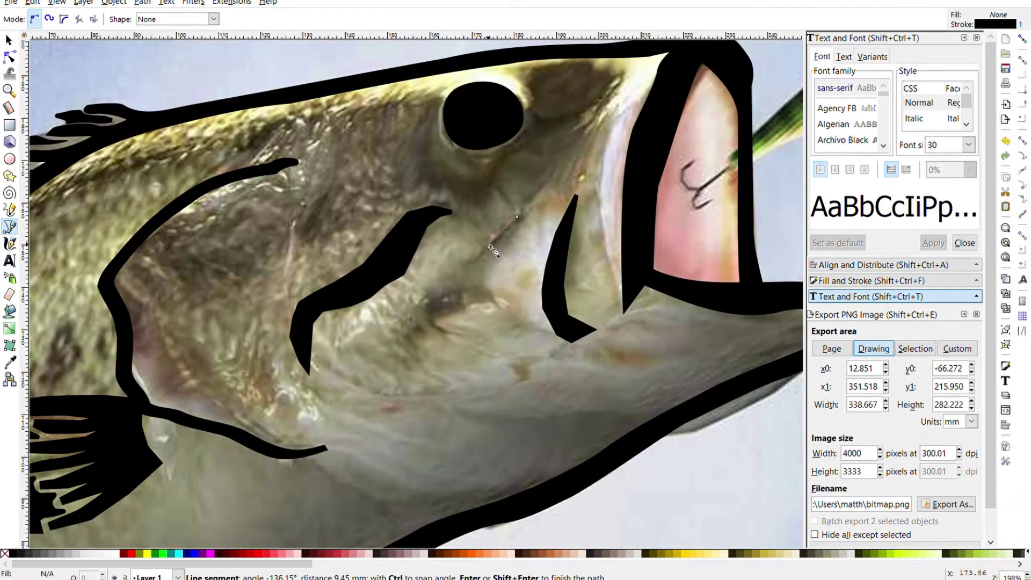
pyautogui.click(469, 261)
pyautogui.click(462, 284)
pyautogui.click(430, 295)
# Step: Trace the cheek mark's branch and fork, close it, fill black and outset slightly
pyautogui.click(393, 342)
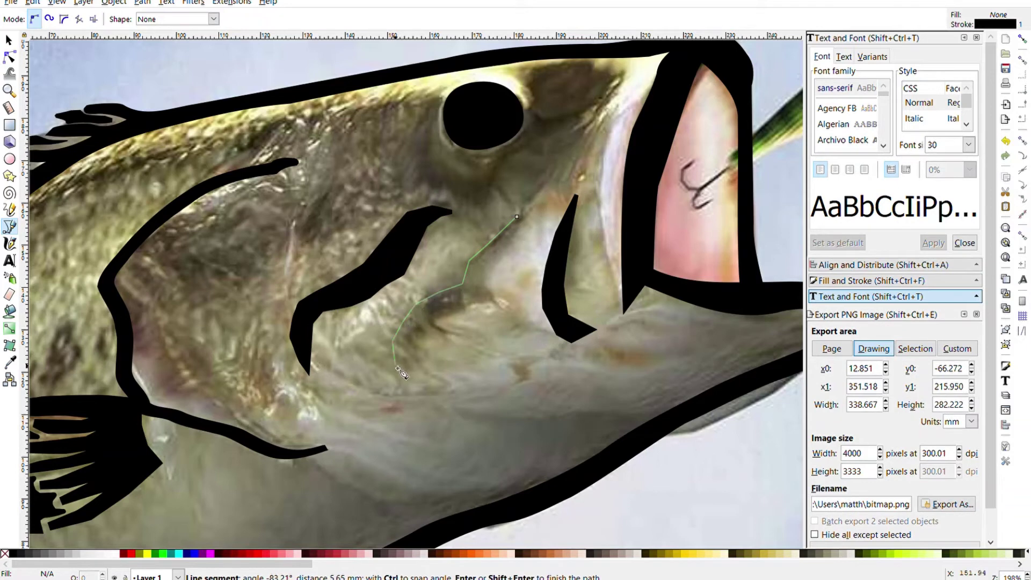
pyautogui.click(400, 369)
pyautogui.click(430, 329)
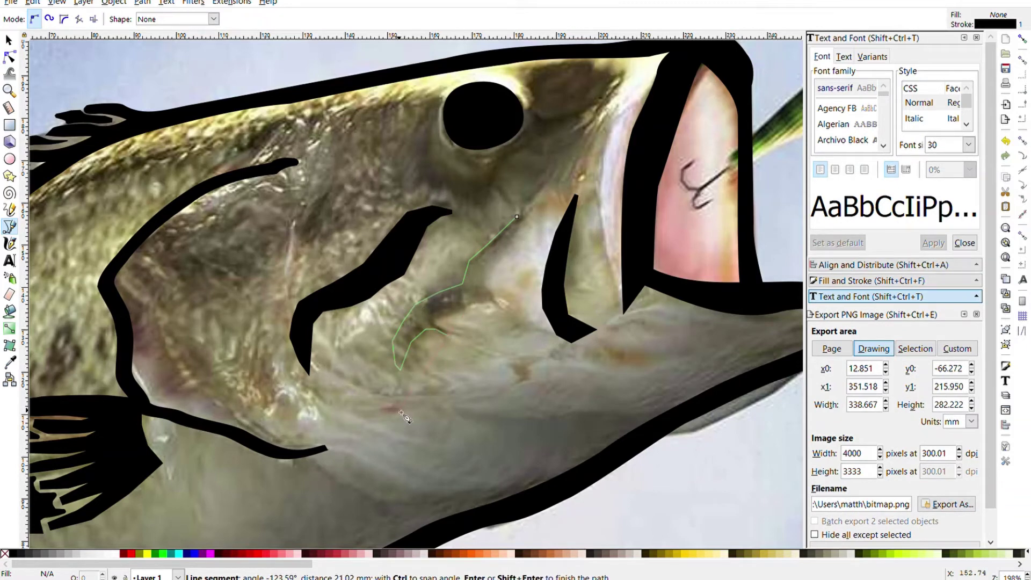
pyautogui.click(455, 331)
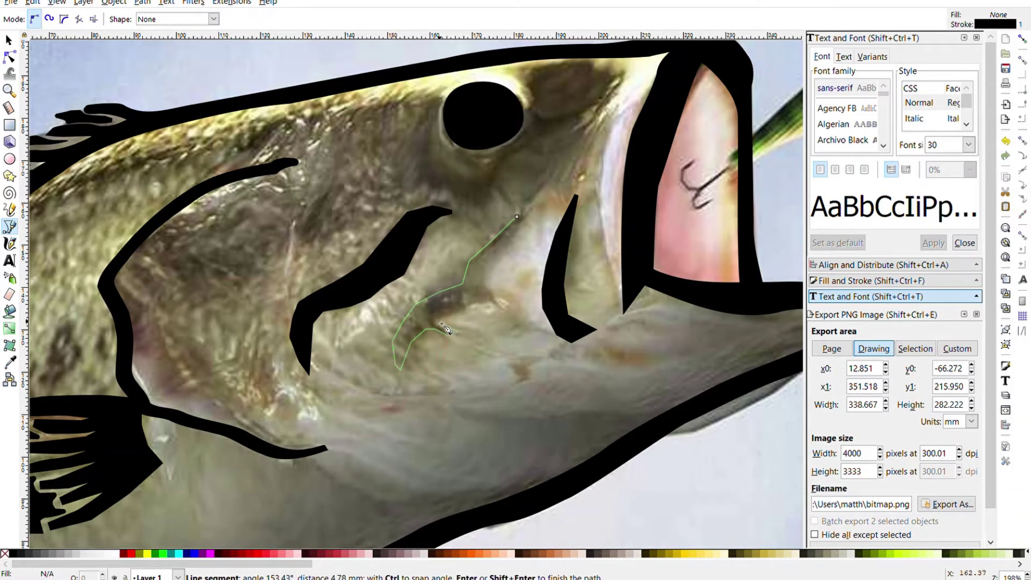
pyautogui.click(499, 305)
pyautogui.click(517, 217)
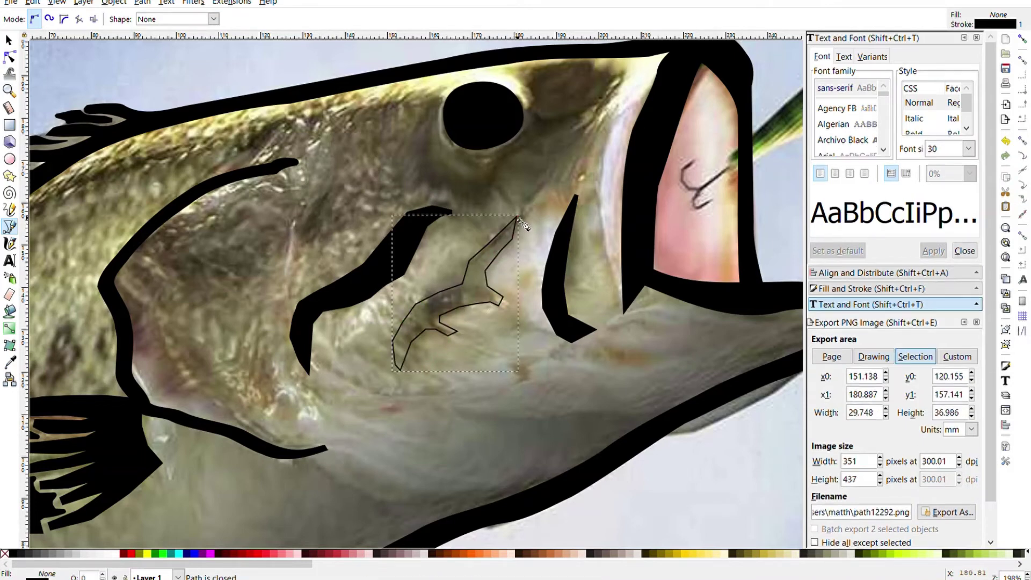
pyautogui.click(14, 553)
pyautogui.hotkey('ctrl', ')')
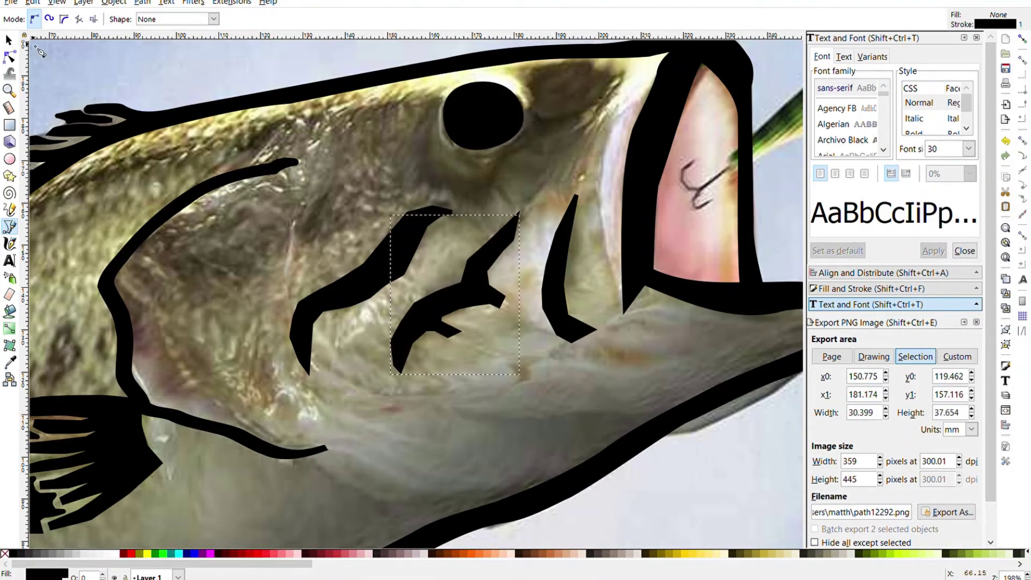
# Step: Delete the fish photo to preview the line art, then undo to restore it
pyautogui.press('s')
pyautogui.press('-')
pyautogui.press('-')
pyautogui.press('-')
pyautogui.click(365, 395)
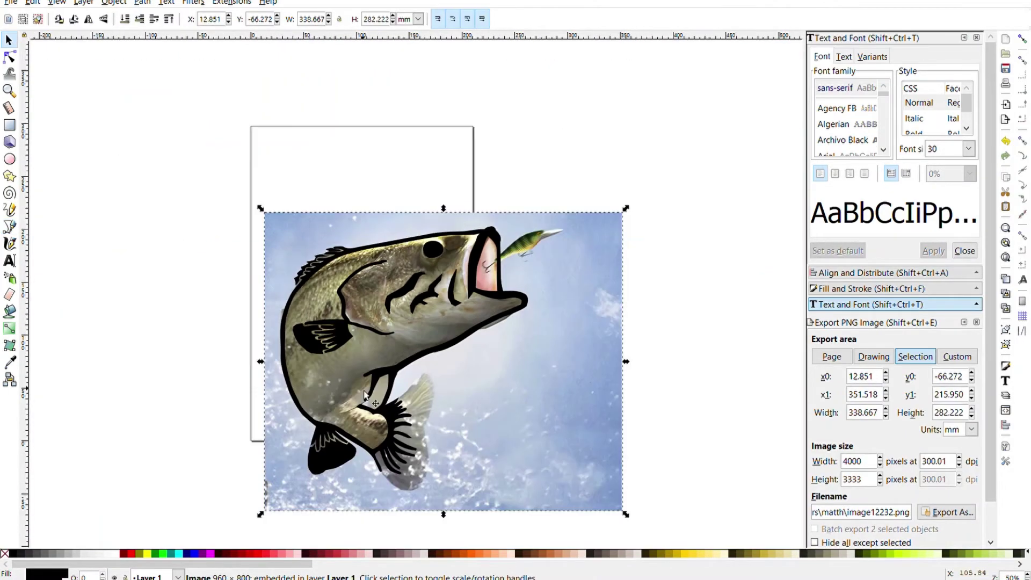
pyautogui.scroll(-3, 365, 395)
pyautogui.hscroll(2, 353, 349)
pyautogui.press('Delete')
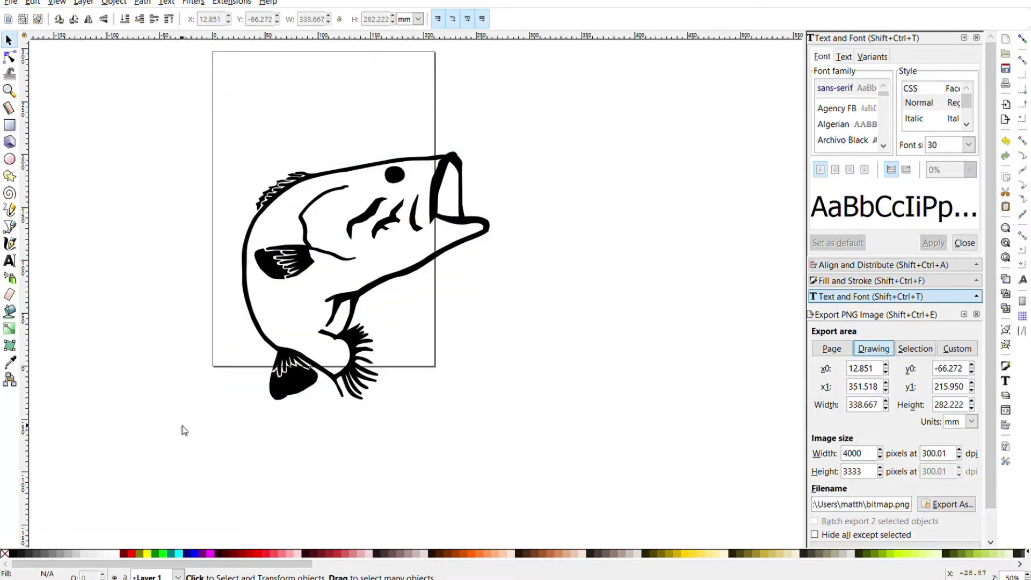
pyautogui.press('ctrl')
pyautogui.hotkey('ctrl', 'z')
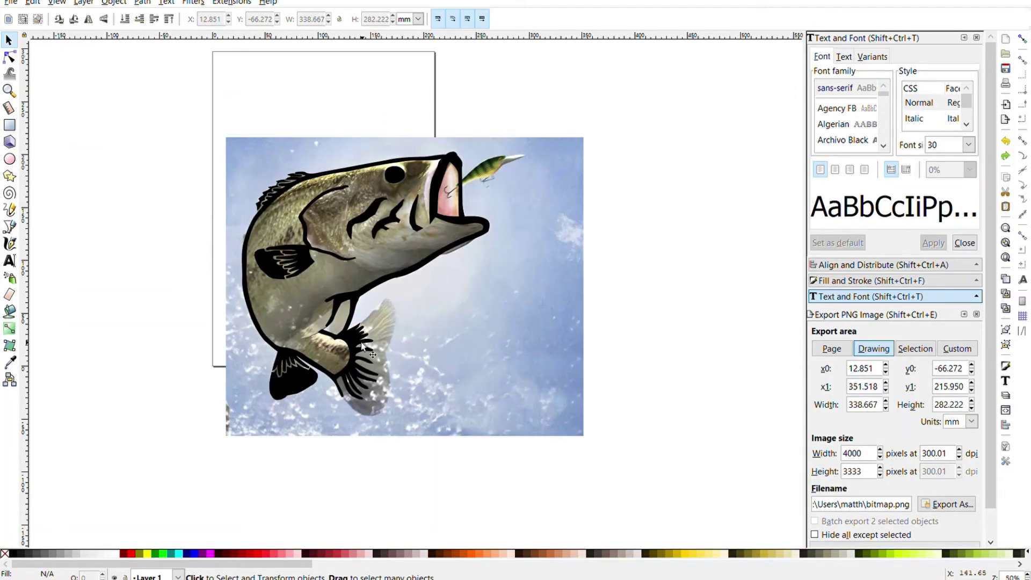
pyautogui.scroll(2, 362, 356)
pyautogui.scroll(2, 357, 300)
pyautogui.scroll(1, 276, 372)
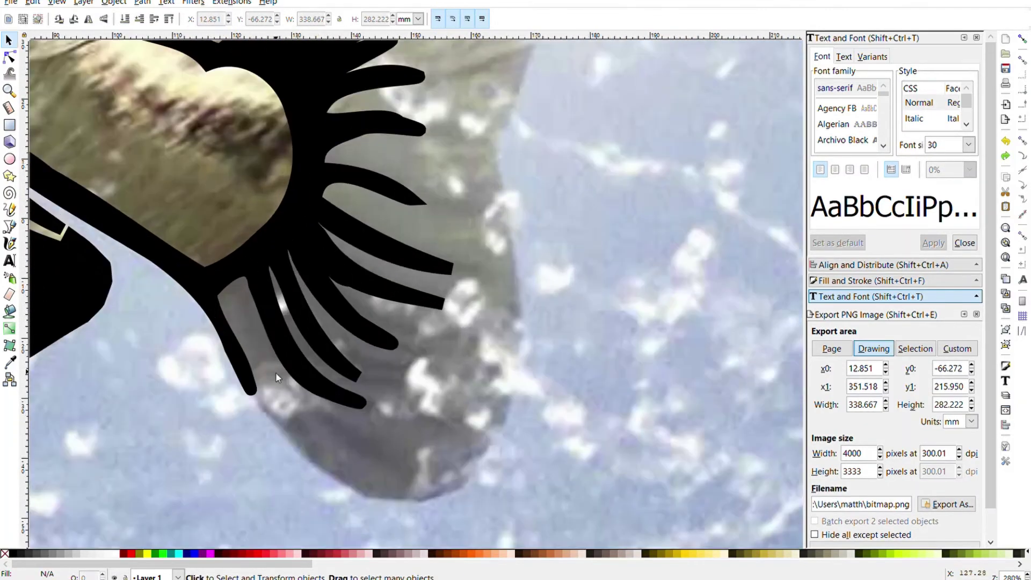
# Step: Start the tail fin outline along its lower edge, up the right side and over the top
pyautogui.click(10, 226)
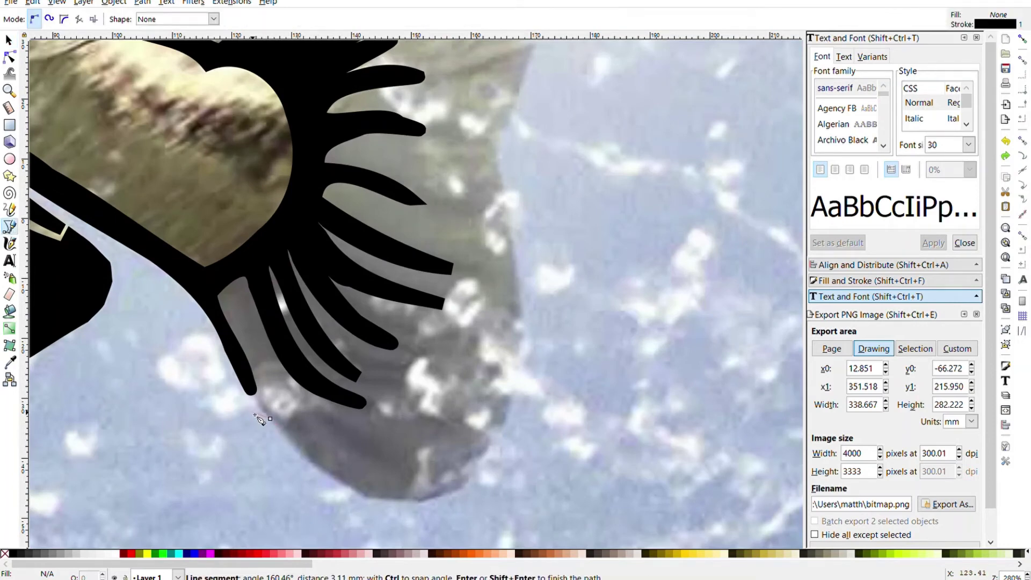
pyautogui.click(261, 410)
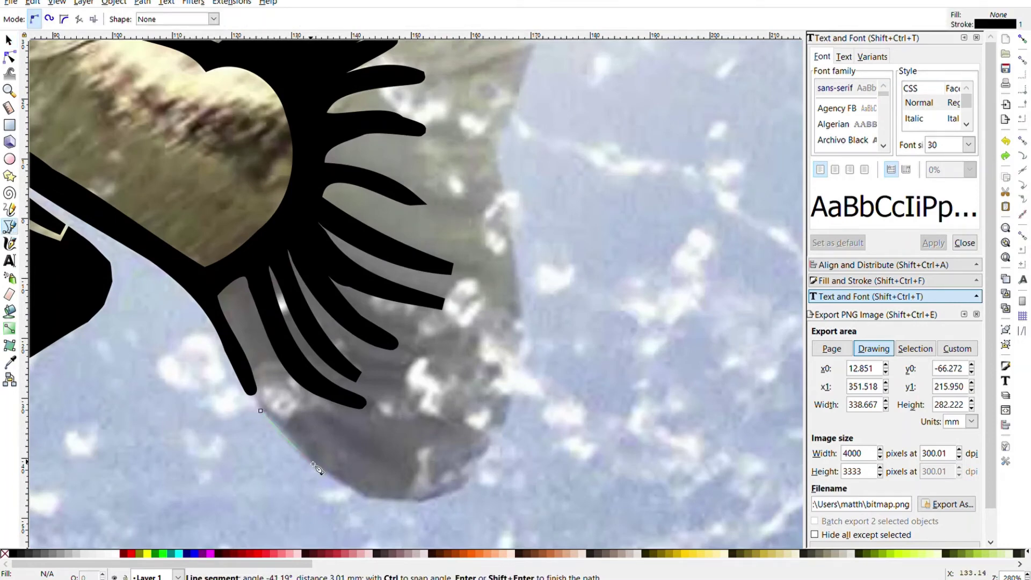
pyautogui.click(432, 500)
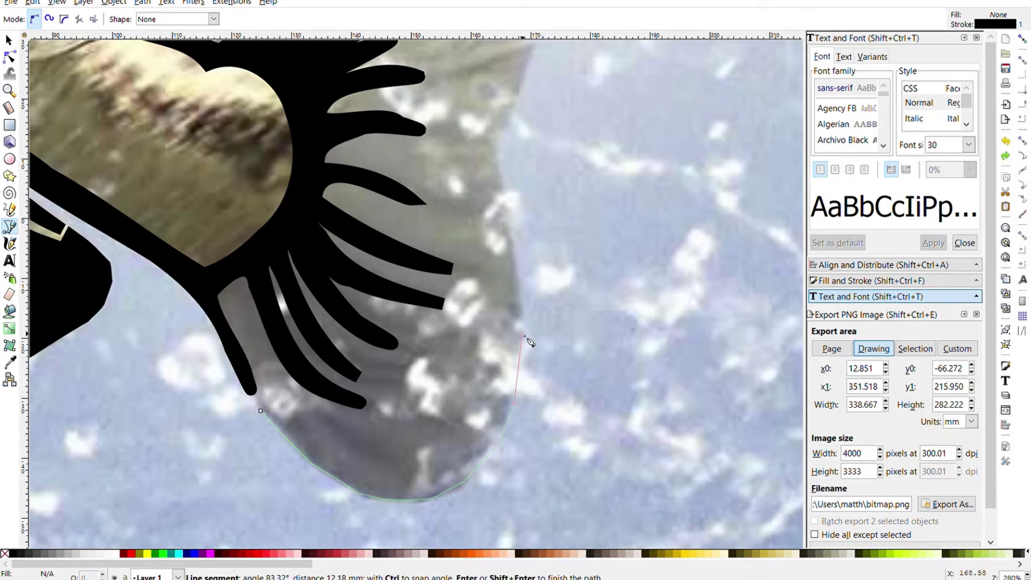
pyautogui.scroll(5, 521, 285)
pyautogui.click(506, 373)
pyautogui.click(497, 297)
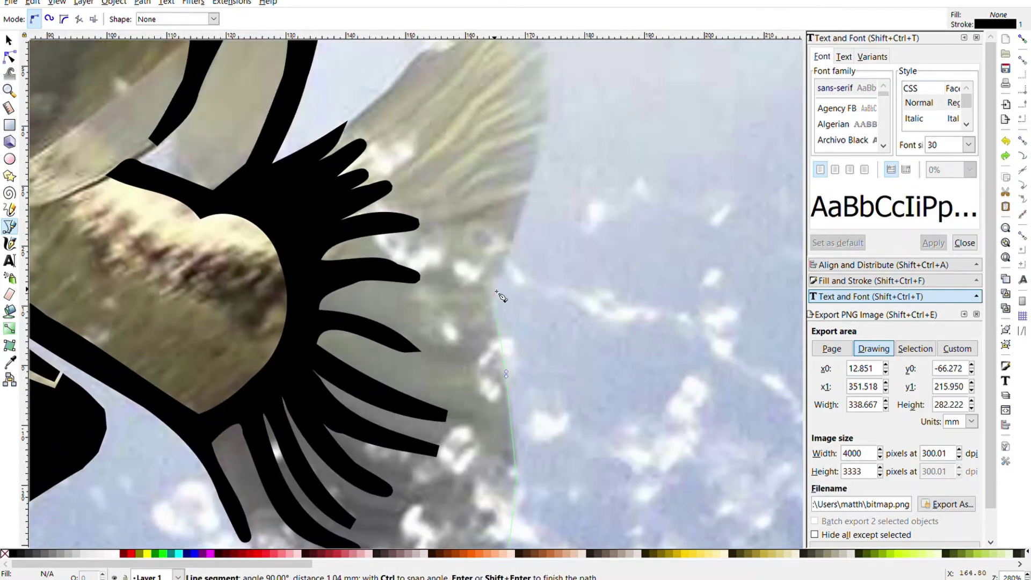
pyautogui.hscroll(2, 511, 265)
pyautogui.scroll(5, 488, 357)
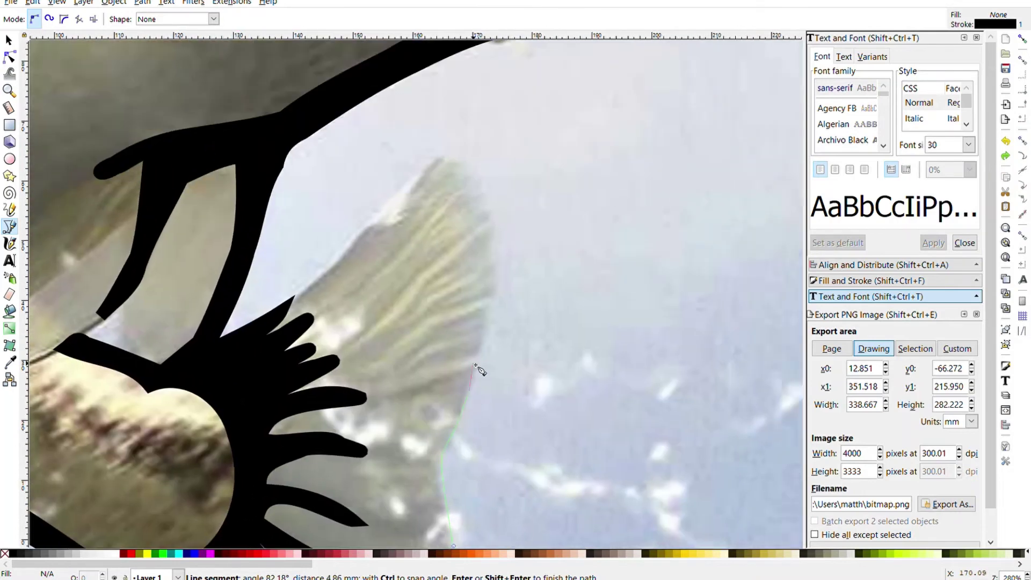
pyautogui.click(482, 346)
pyautogui.click(496, 241)
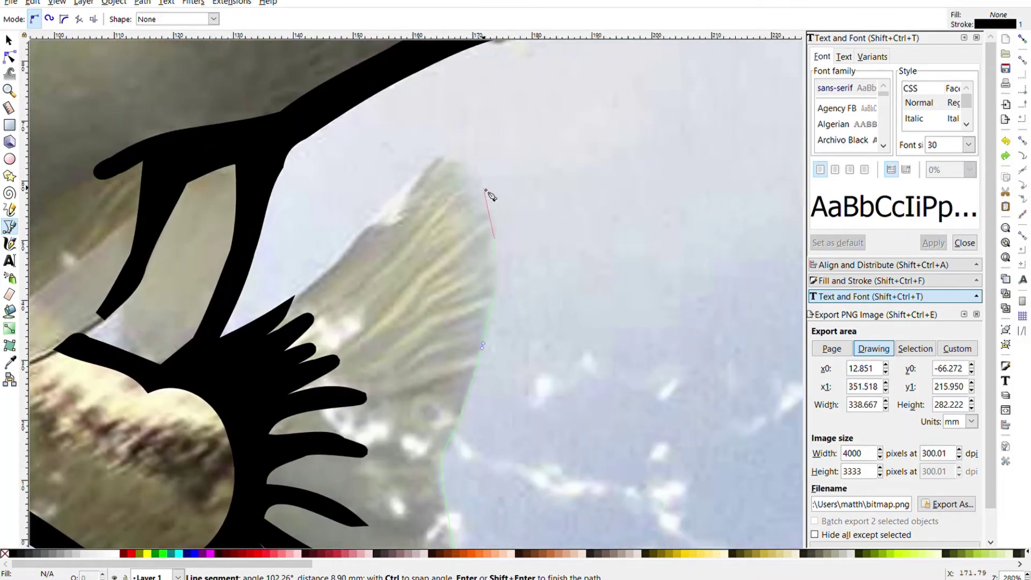
pyautogui.click(463, 162)
pyautogui.click(429, 155)
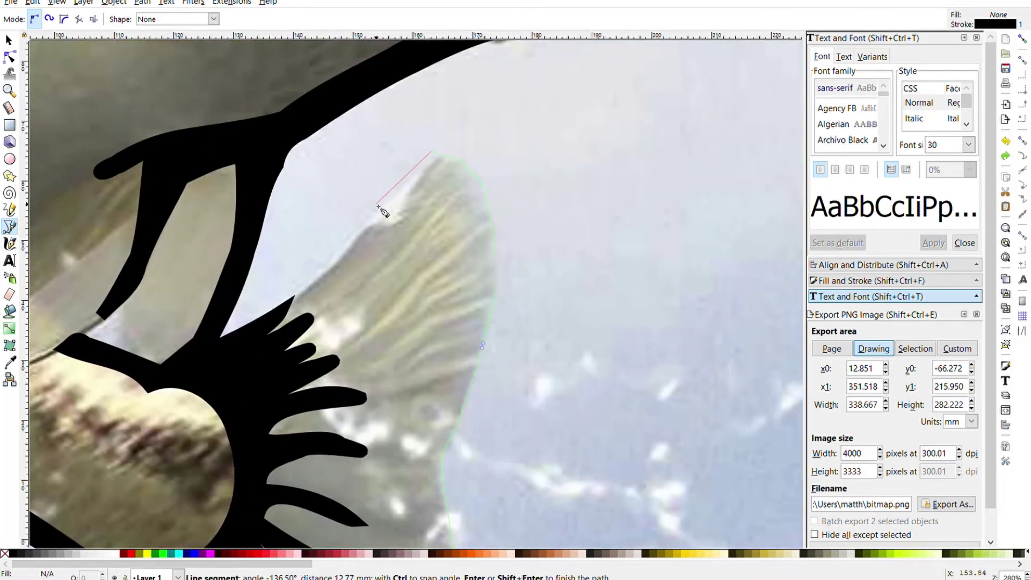
pyautogui.click(334, 263)
# Step: Step the outline along the black fin rays and around the first gaps between them
pyautogui.click(304, 303)
pyautogui.click(320, 302)
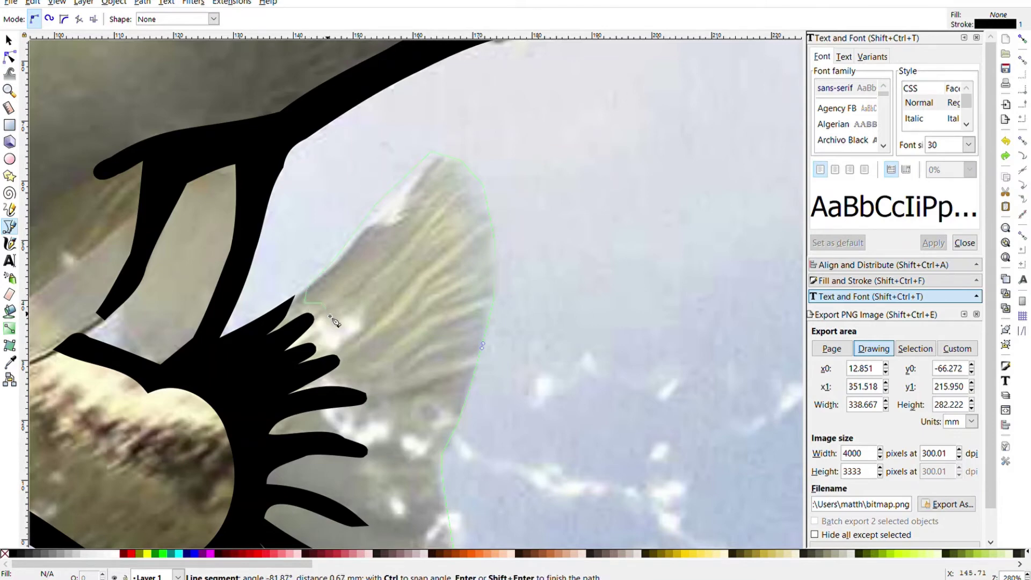
pyautogui.keyDown('ctrl'); pyautogui.scroll(2, 333, 316); pyautogui.keyUp('ctrl')
pyautogui.click(316, 331)
pyautogui.click(303, 346)
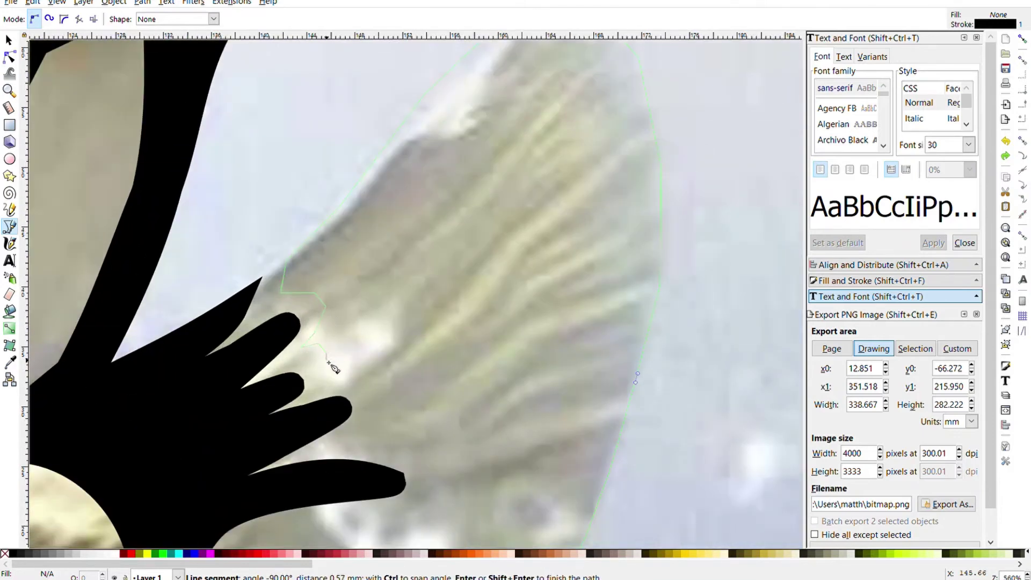
pyautogui.click(325, 381)
pyautogui.click(375, 402)
pyautogui.click(374, 414)
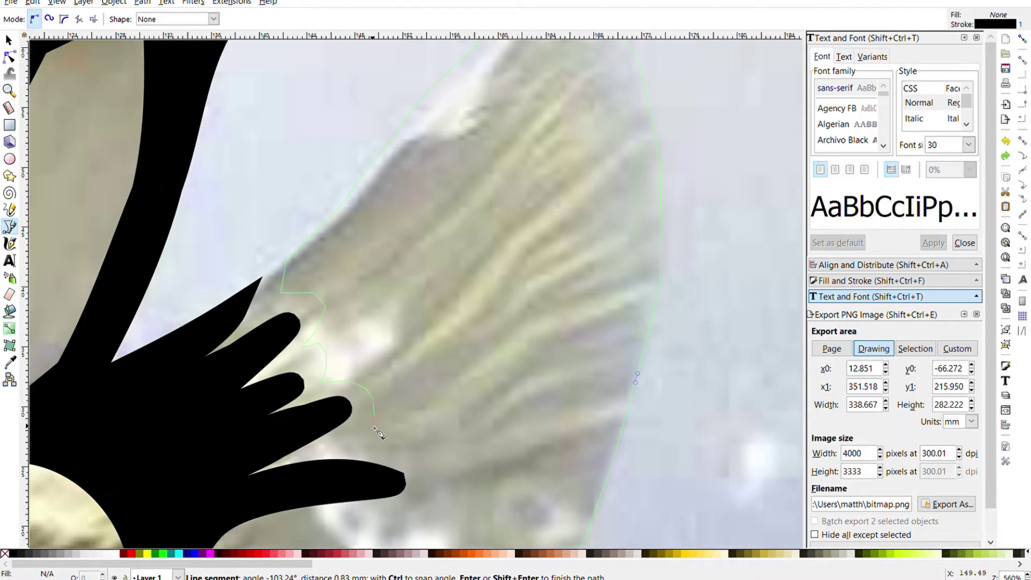
pyautogui.click(345, 440)
pyautogui.click(387, 447)
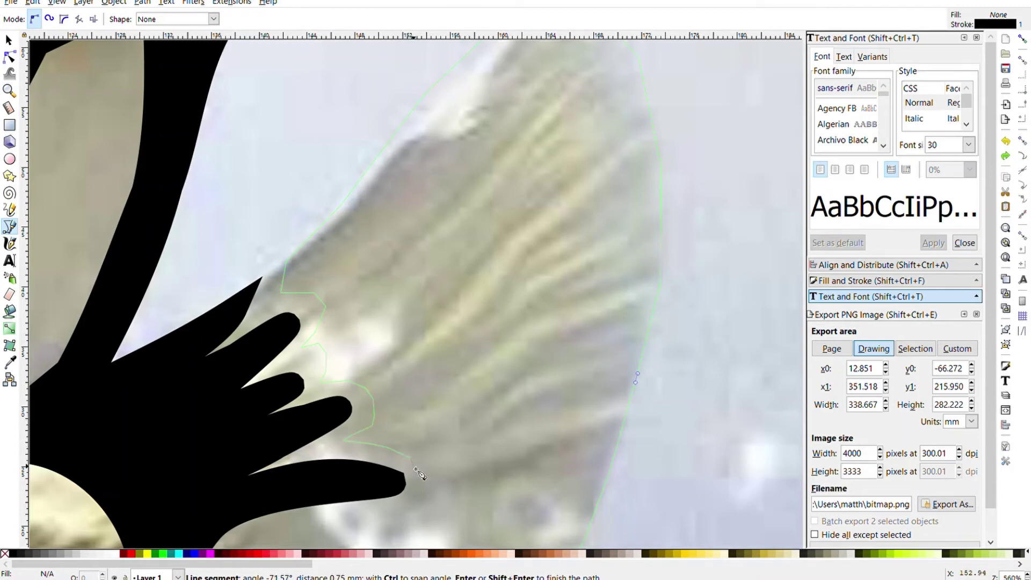
pyautogui.click(422, 489)
# Step: Continue the outline into the next ray gap and around a rounded ray tip
pyautogui.scroll(-5, 422, 489)
pyautogui.hscroll(-2, 422, 490)
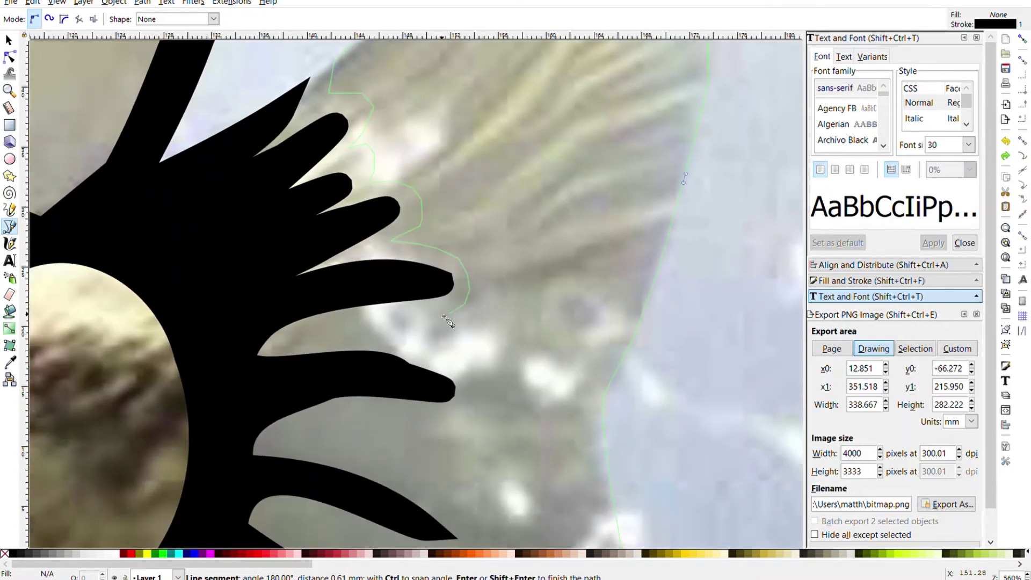
pyautogui.click(423, 319)
pyautogui.click(344, 330)
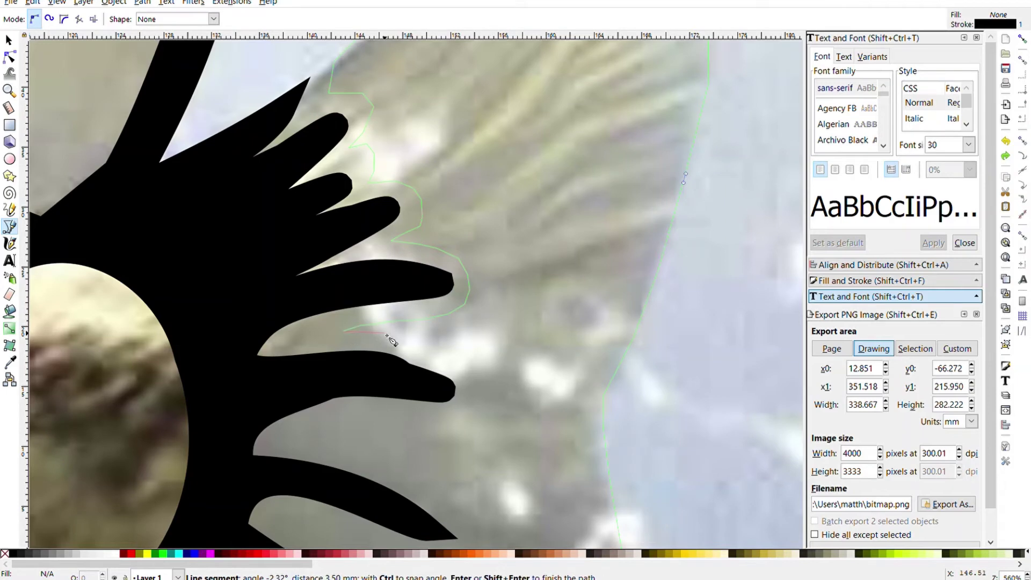
pyautogui.click(412, 338)
pyautogui.click(475, 380)
pyautogui.click(476, 409)
pyautogui.click(451, 427)
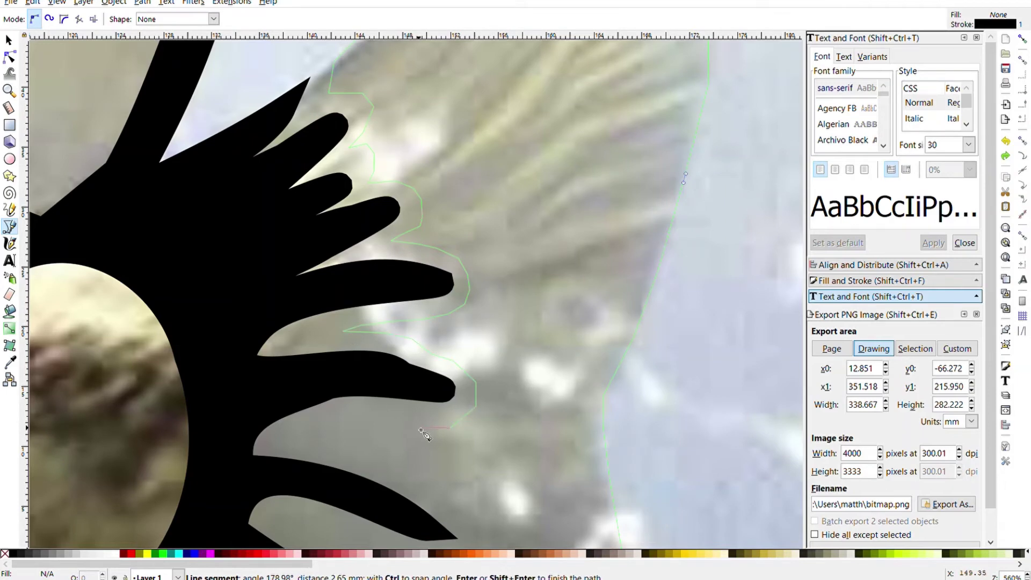
pyautogui.click(413, 427)
pyautogui.click(323, 440)
pyautogui.click(401, 462)
# Step: Zigzag the outline along the middle rays and the gaps between them
pyautogui.scroll(-5, 394, 308)
pyautogui.hscroll(1, 395, 309)
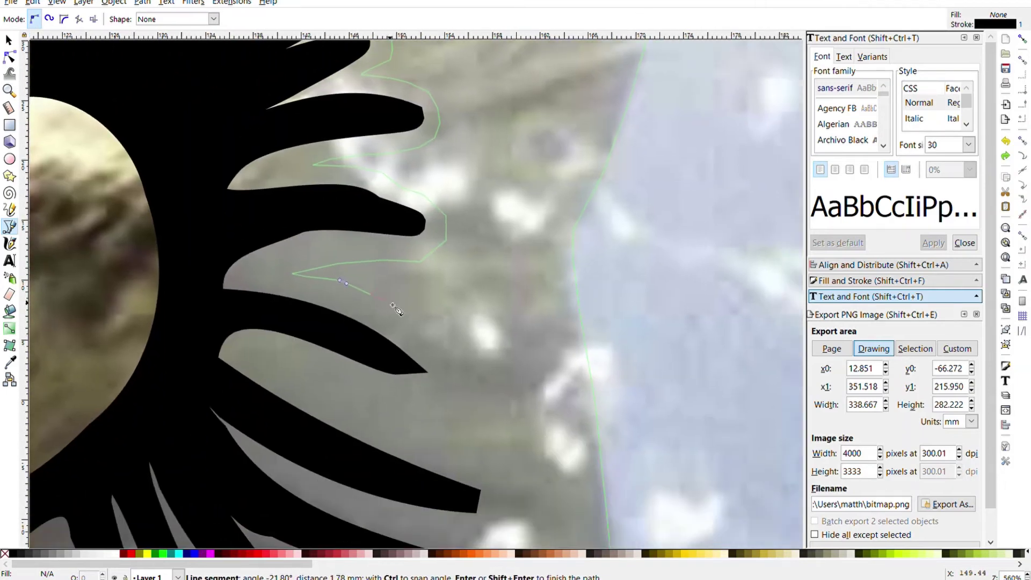
pyautogui.click(447, 382)
pyautogui.click(418, 416)
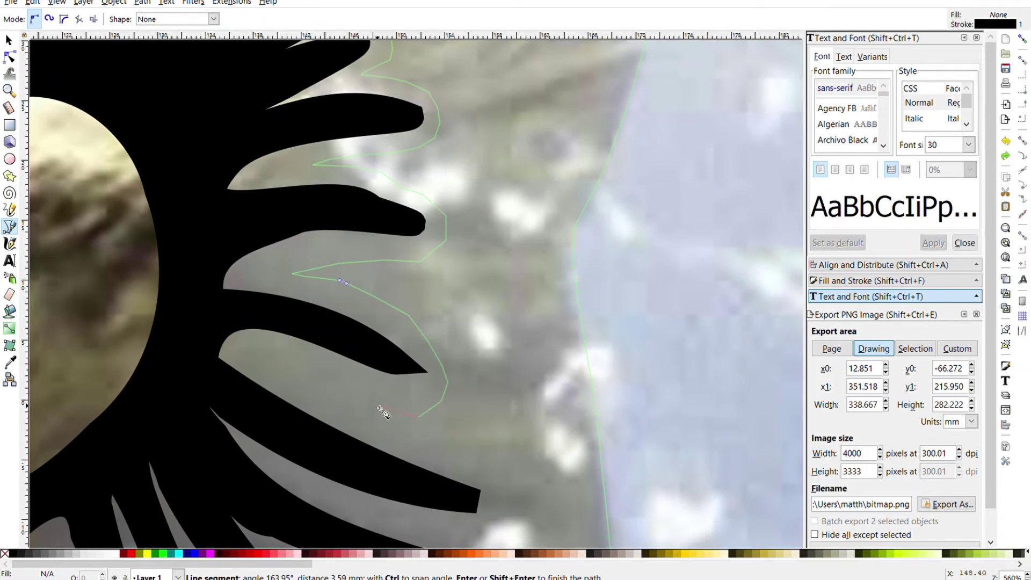
pyautogui.click(285, 370)
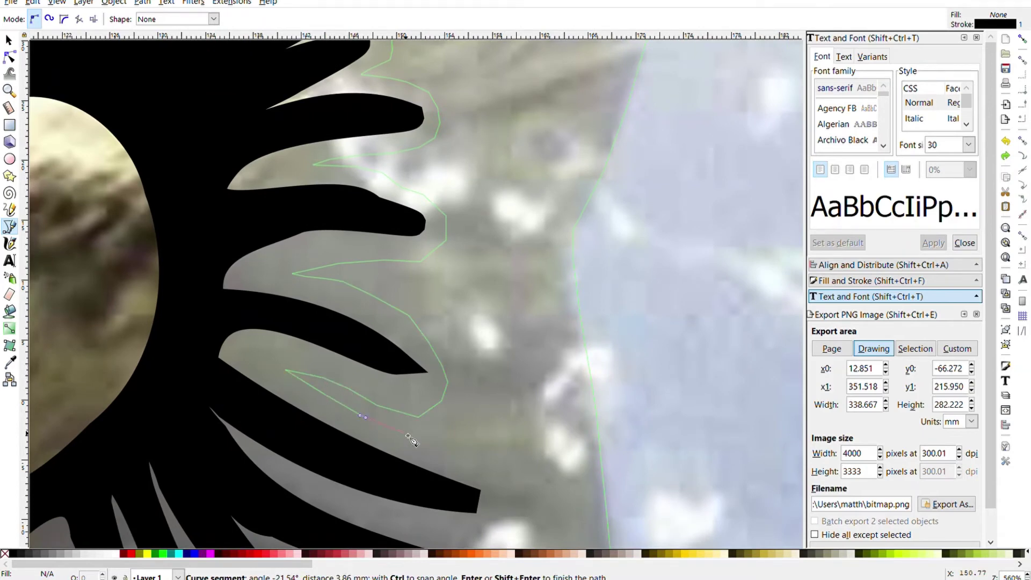
pyautogui.click(446, 453)
pyautogui.scroll(-5, 505, 505)
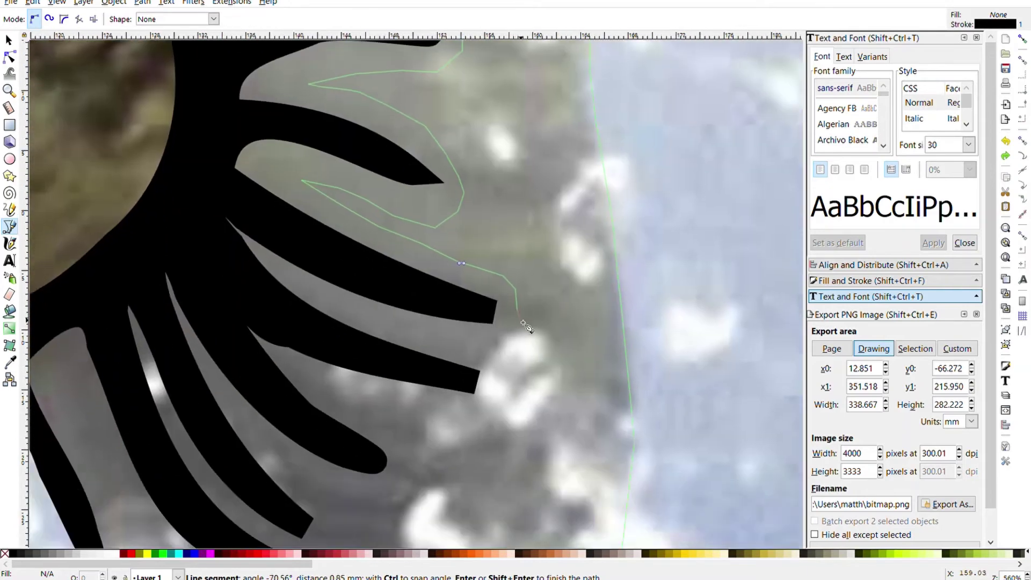
pyautogui.click(514, 336)
pyautogui.click(418, 331)
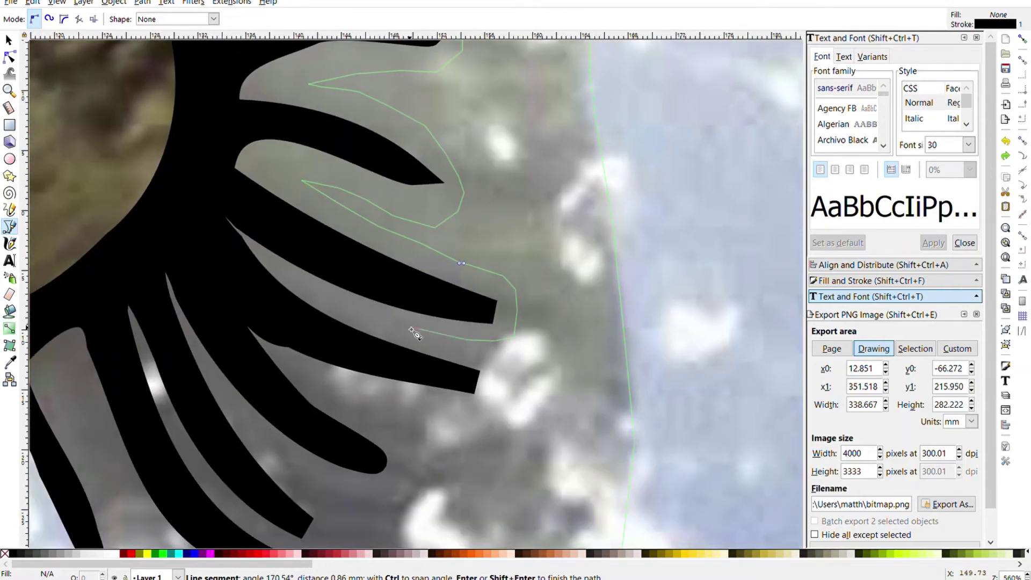
pyautogui.click(370, 313)
pyautogui.click(469, 355)
pyautogui.click(499, 366)
pyautogui.click(481, 411)
# Step: Trace around the lower ray tips and tail bottom, then close the outline at its start
pyautogui.click(318, 378)
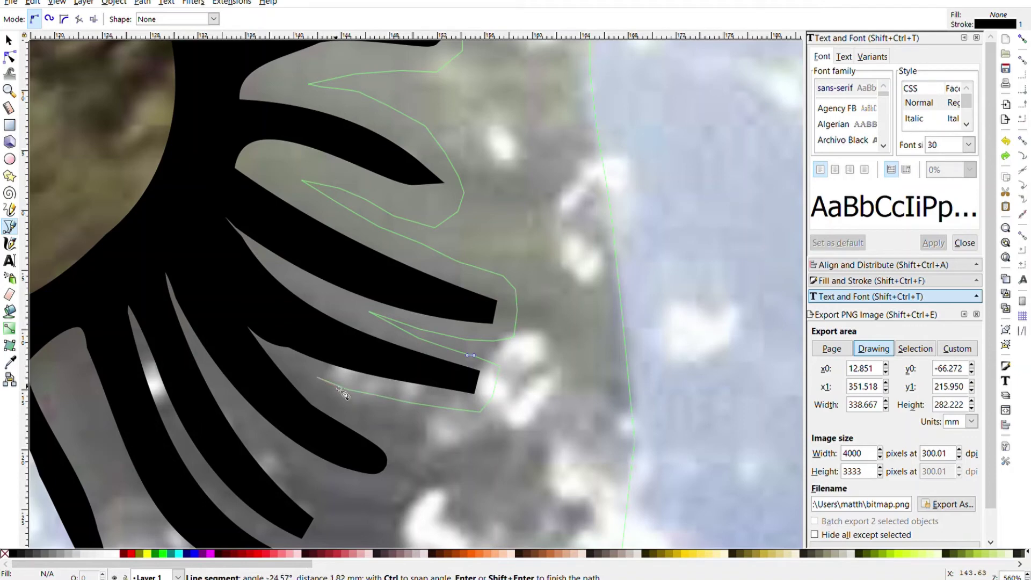
pyautogui.click(384, 418)
pyautogui.click(406, 434)
pyautogui.click(413, 478)
pyautogui.click(370, 496)
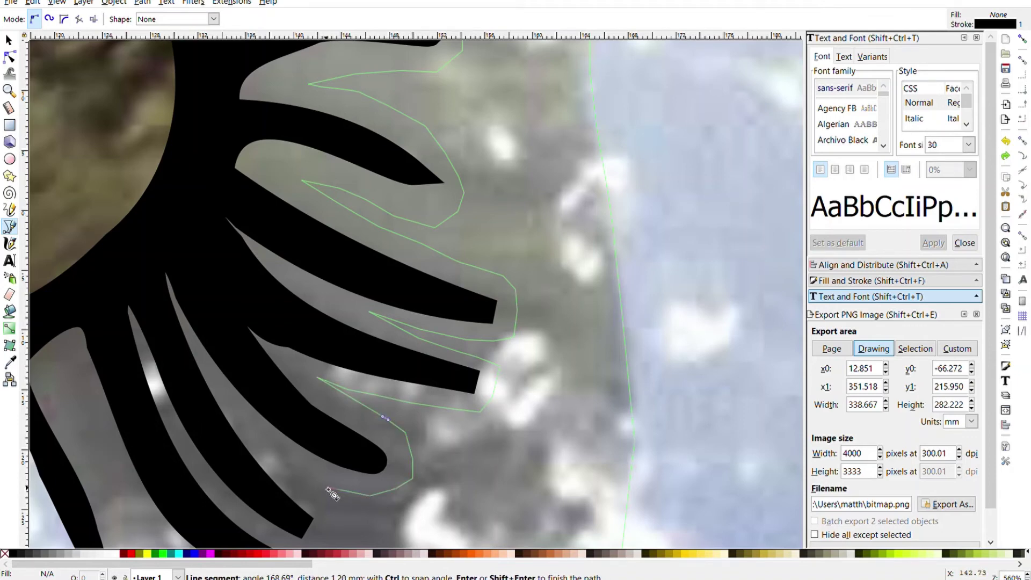
pyautogui.click(263, 439)
pyautogui.click(314, 486)
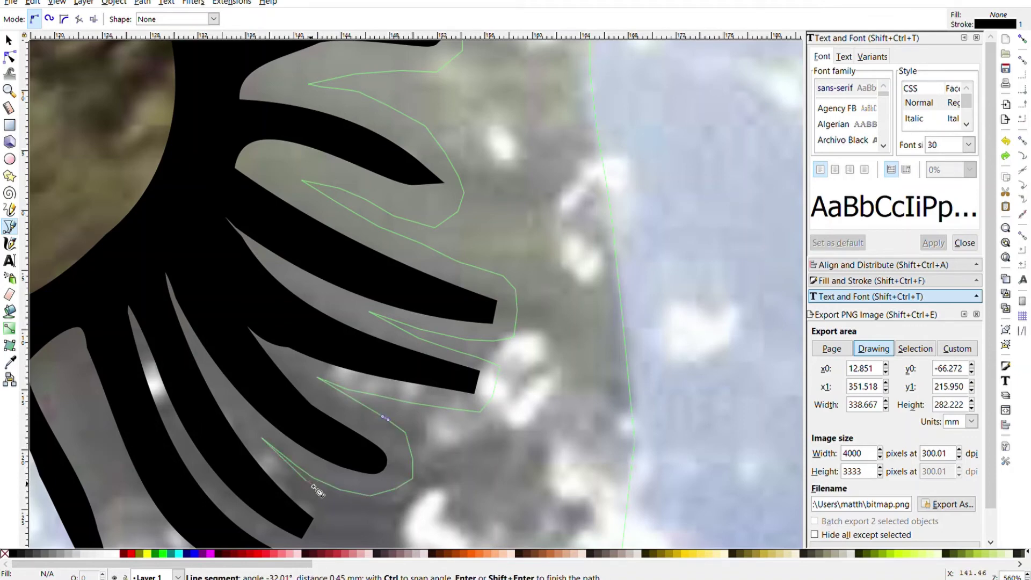
pyautogui.click(333, 519)
pyautogui.click(316, 341)
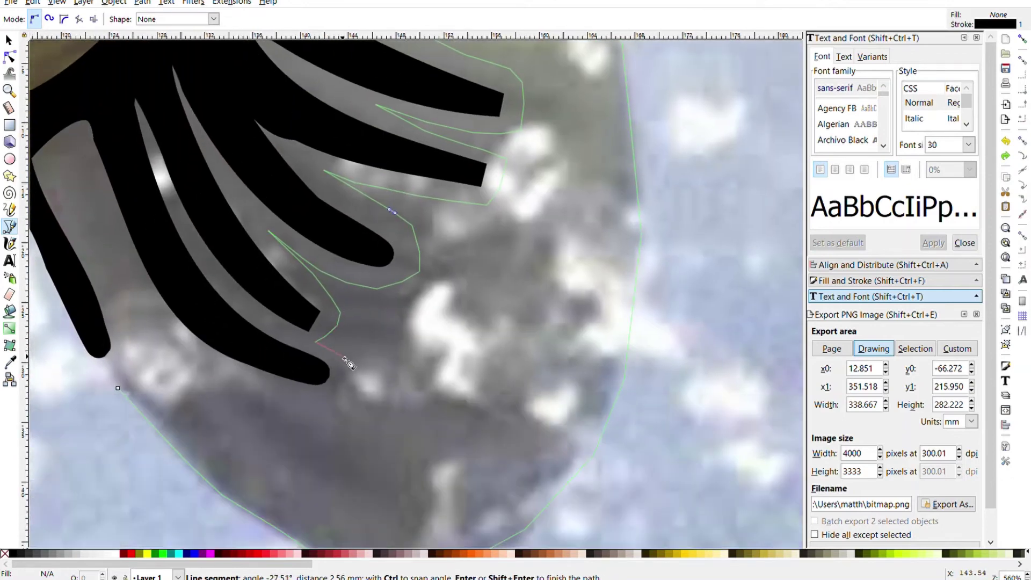
pyautogui.click(342, 356)
pyautogui.click(333, 406)
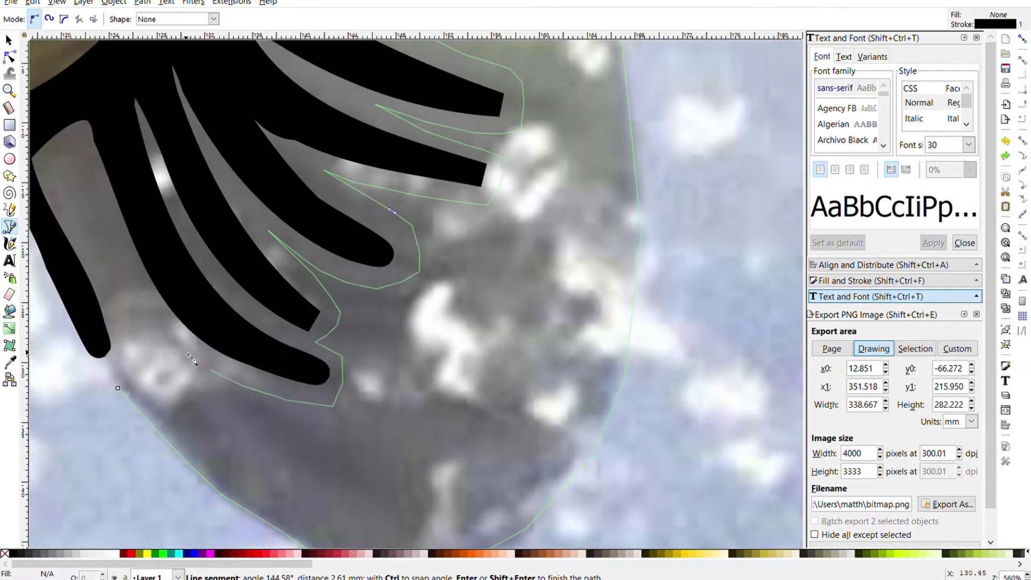
pyautogui.click(108, 262)
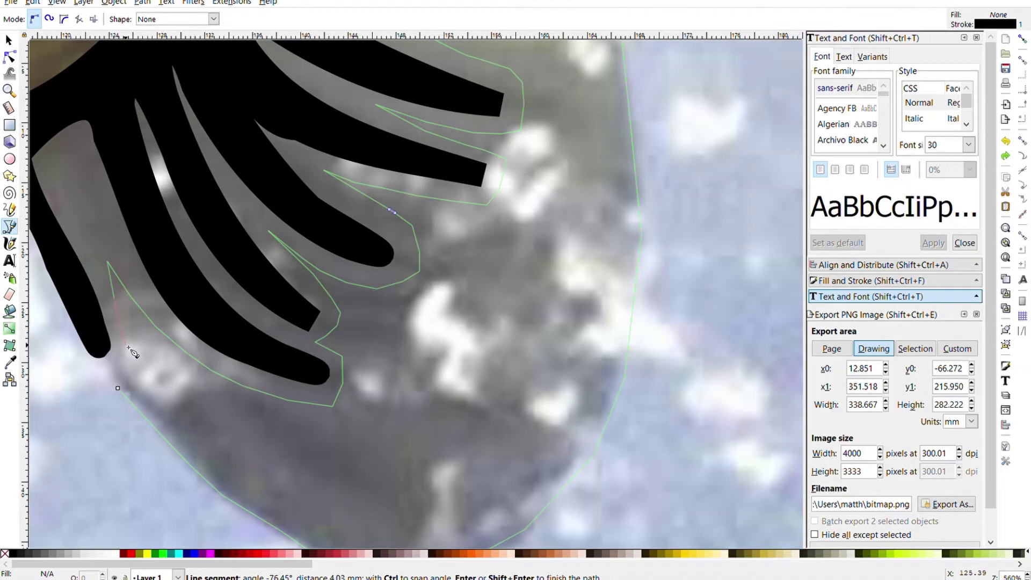
pyautogui.click(117, 387)
pyautogui.press('-')
pyautogui.press('-')
pyautogui.press('-')
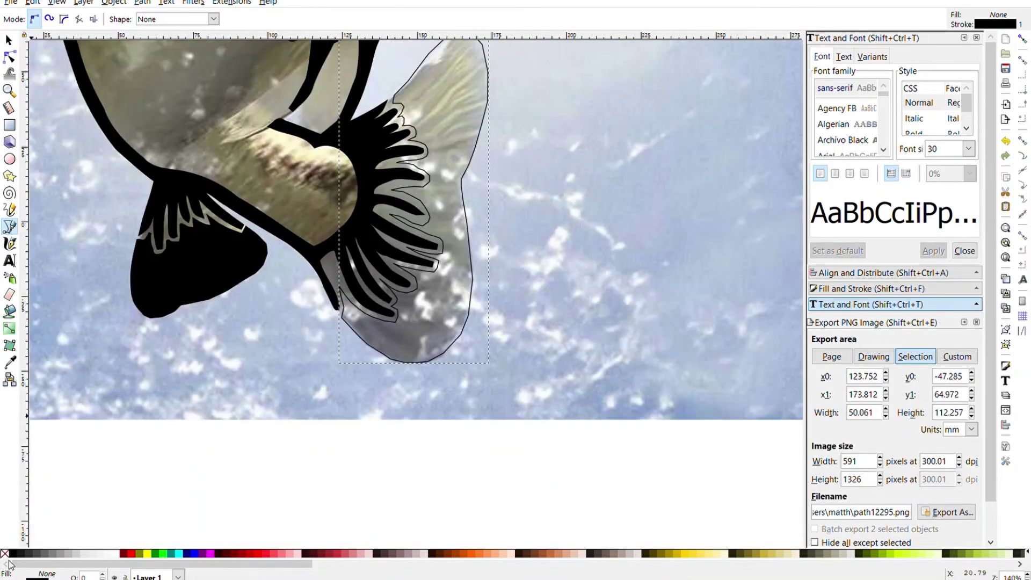
# Step: Fill the tail fin outline solid black and deselect it
pyautogui.click(10, 554)
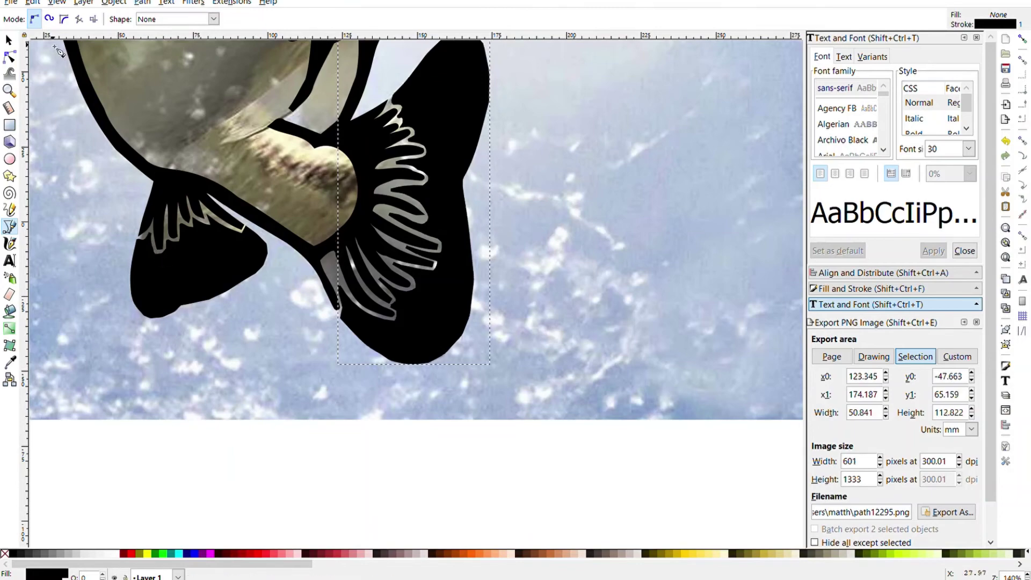
pyautogui.click(12, 43)
pyautogui.press('Escape')
pyautogui.press('-')
pyautogui.press('-')
pyautogui.press('-')
pyautogui.press('-')
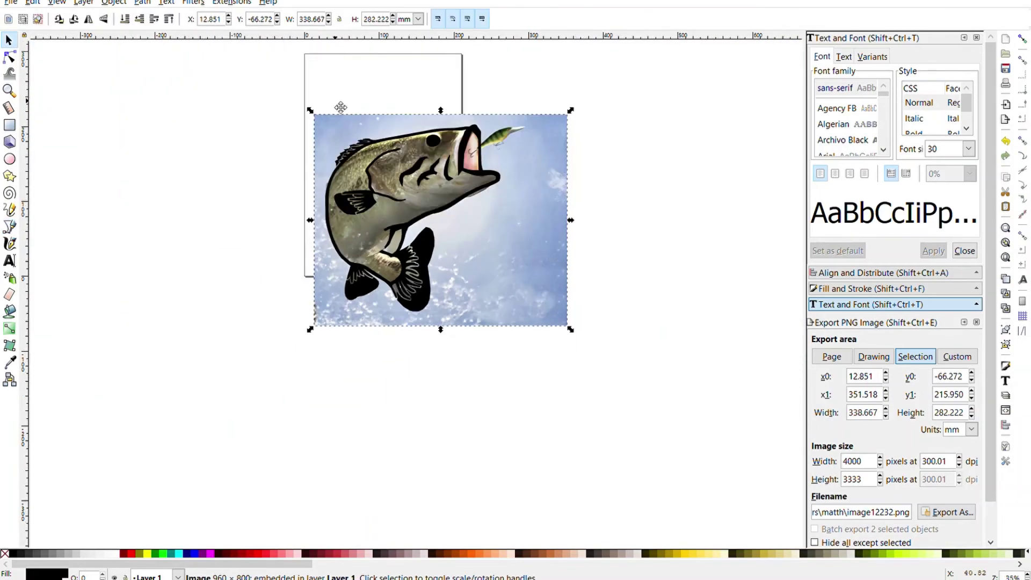
# Step: Delete the photo to preview the line art, then undo to bring it back
pyautogui.click(267, 191)
pyautogui.press('Delete')
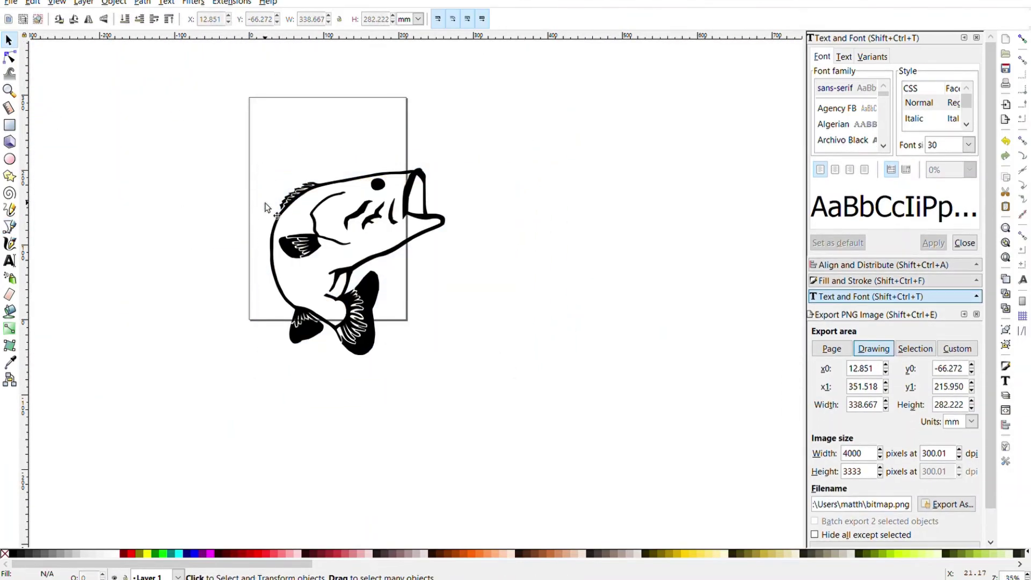
pyautogui.hotkey('ctrl', 'z')
pyautogui.scroll(2, 307, 287)
# Step: Pen-trace the lower fin's front edge down to its tip, after undoing a stray freehand stroke
pyautogui.scroll(4, 308, 288)
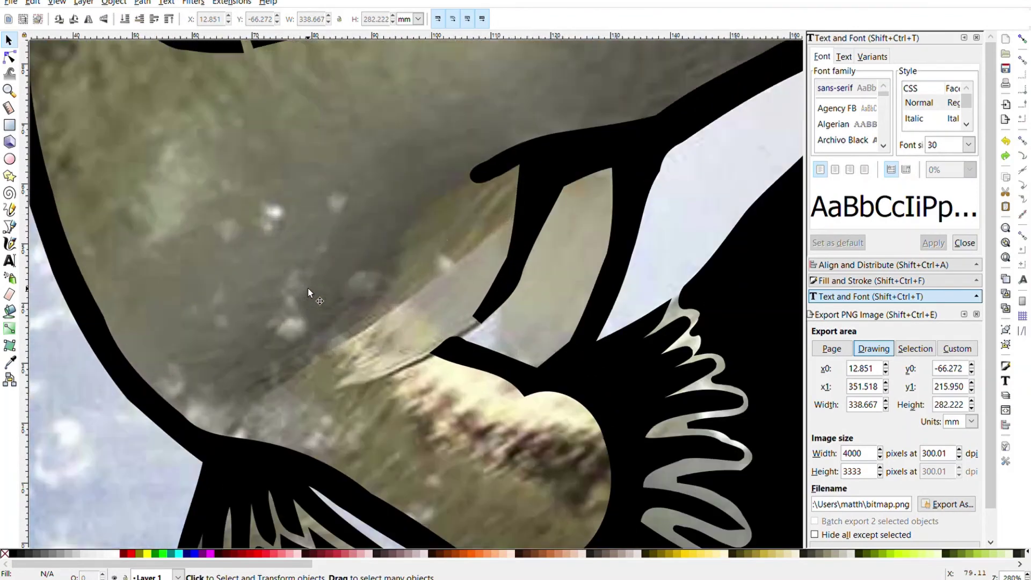
pyautogui.click(9, 210)
pyautogui.moveTo(435, 203); pyautogui.dragTo(459, 187)
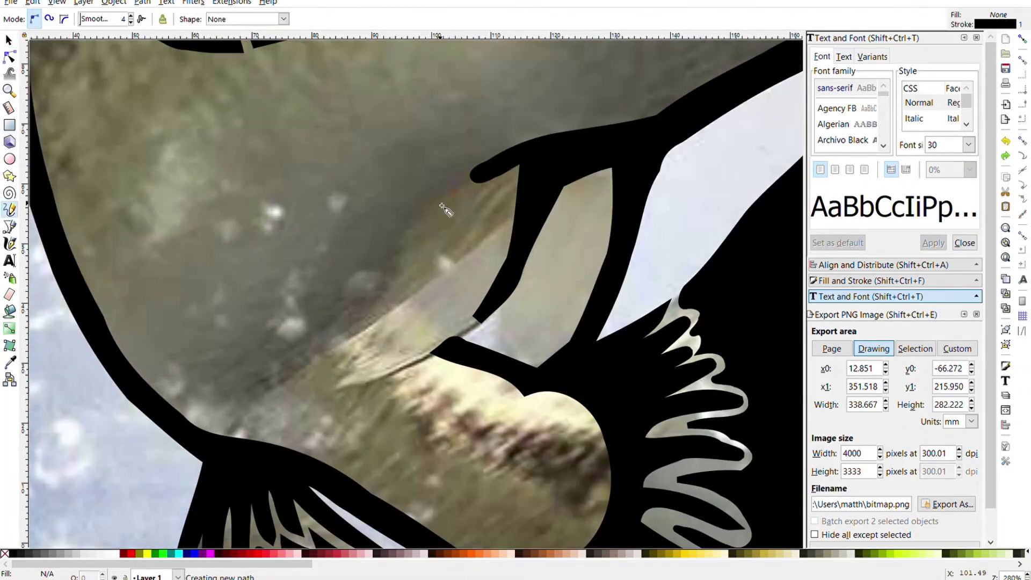
pyautogui.hotkey('ctrl', 'z')
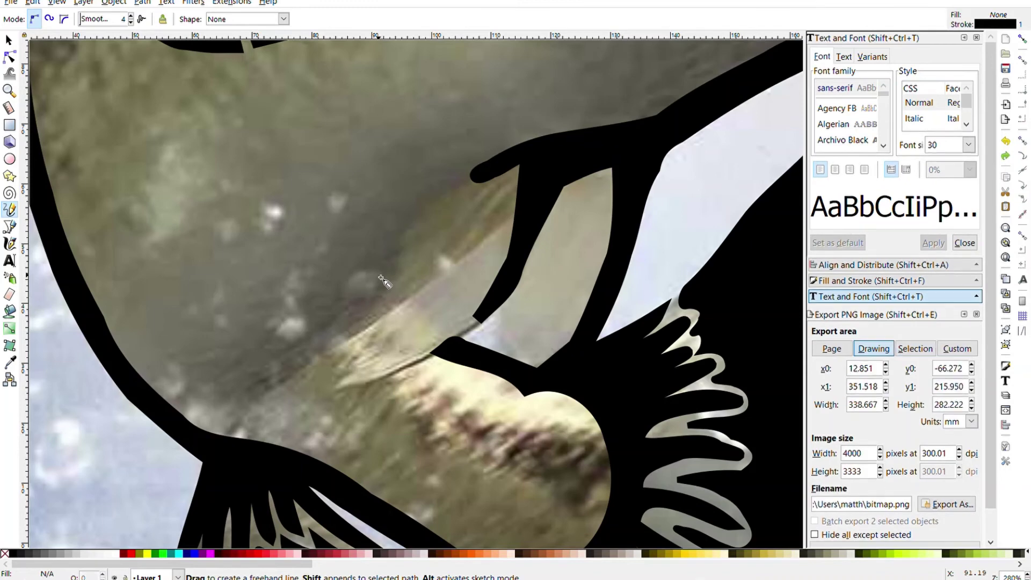
pyautogui.click(9, 225)
pyautogui.click(461, 186)
pyautogui.click(424, 212)
pyautogui.click(403, 234)
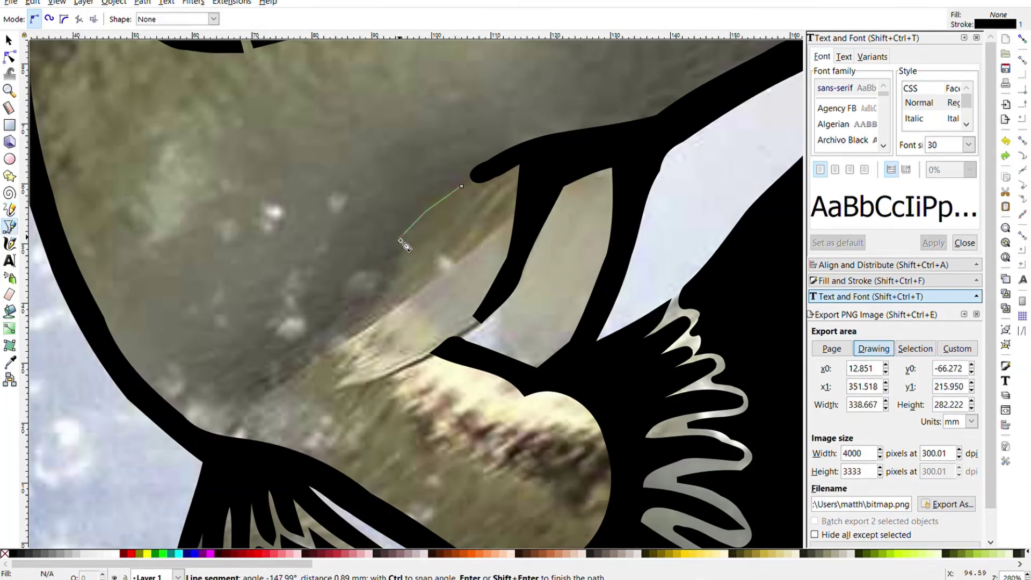
pyautogui.click(386, 270)
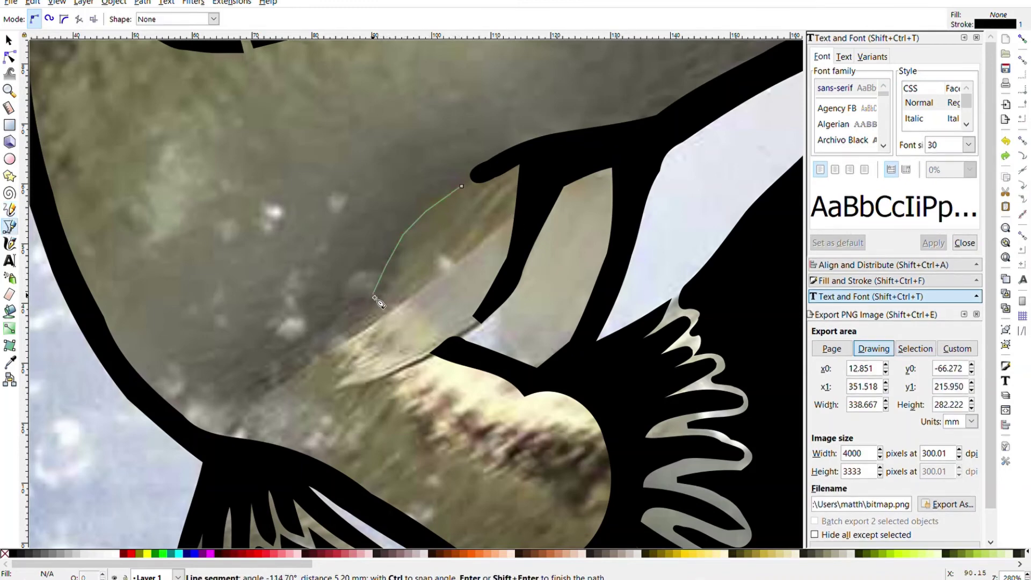
pyautogui.click(333, 387)
# Step: Trace the fin's bottom edge and ray tips, close the outline and fill it black
pyautogui.click(377, 383)
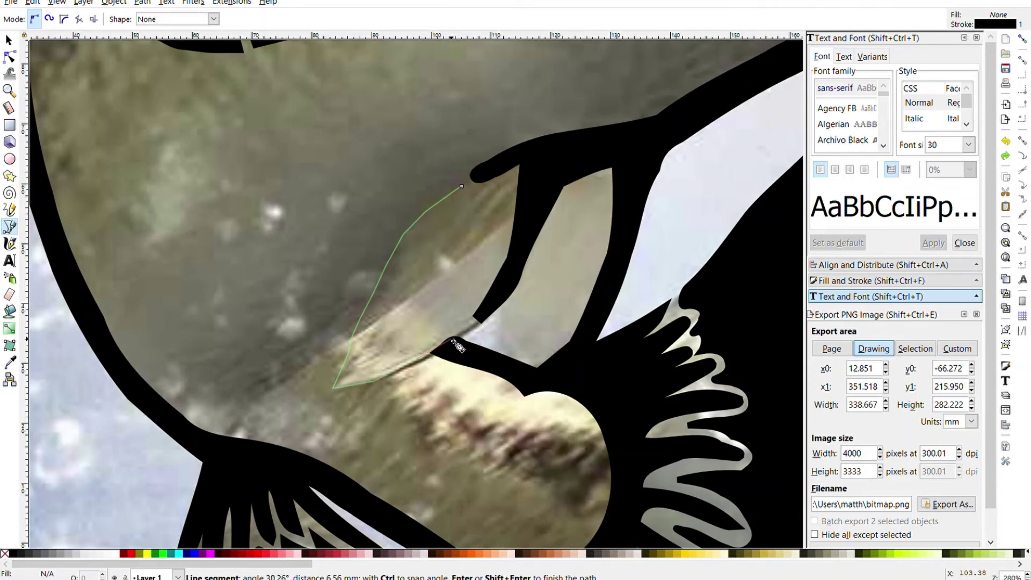
pyautogui.click(472, 323)
pyautogui.click(493, 261)
pyautogui.click(499, 230)
pyautogui.click(456, 259)
pyautogui.click(498, 200)
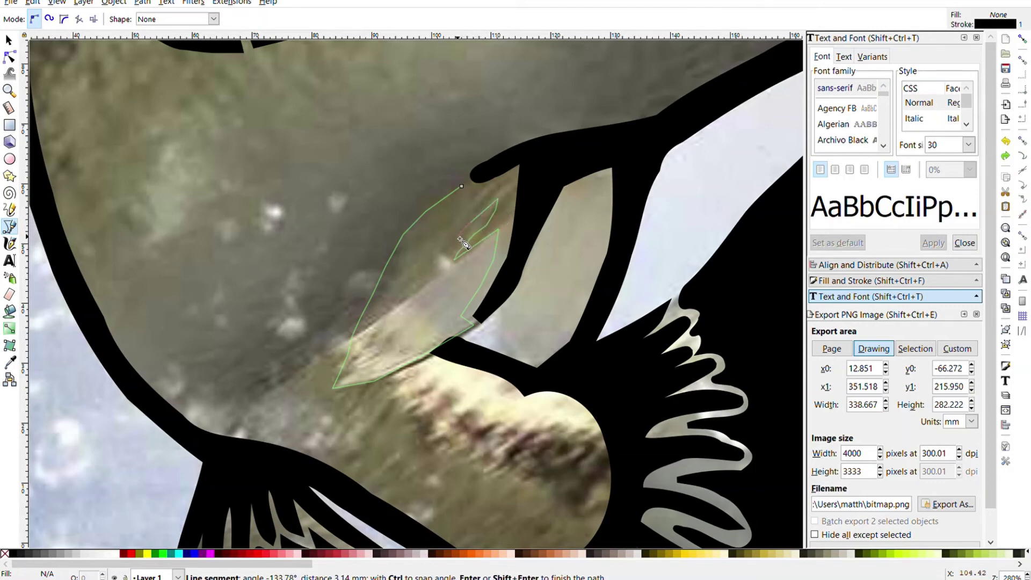
pyautogui.click(424, 264)
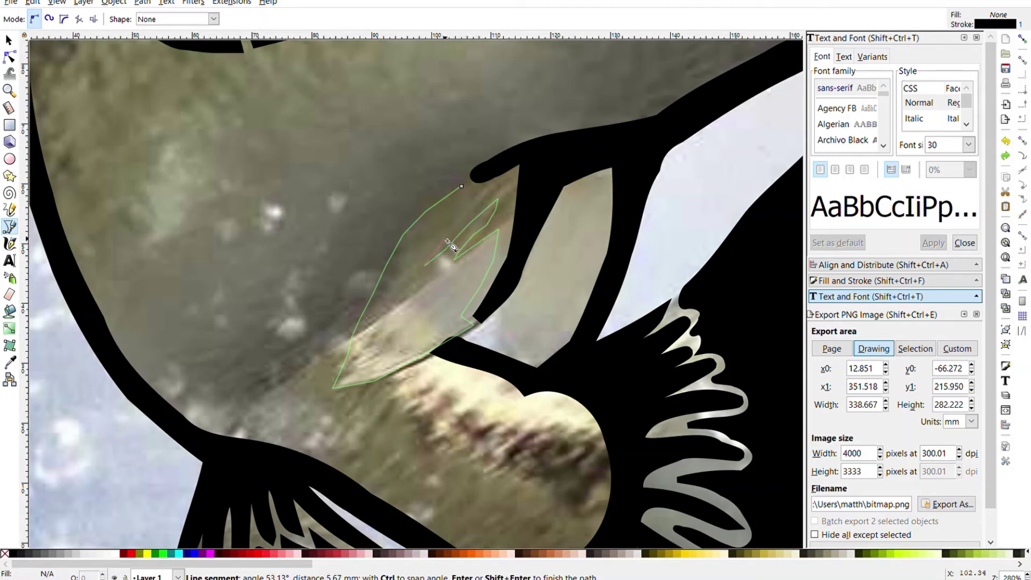
pyautogui.click(462, 187)
pyautogui.click(15, 553)
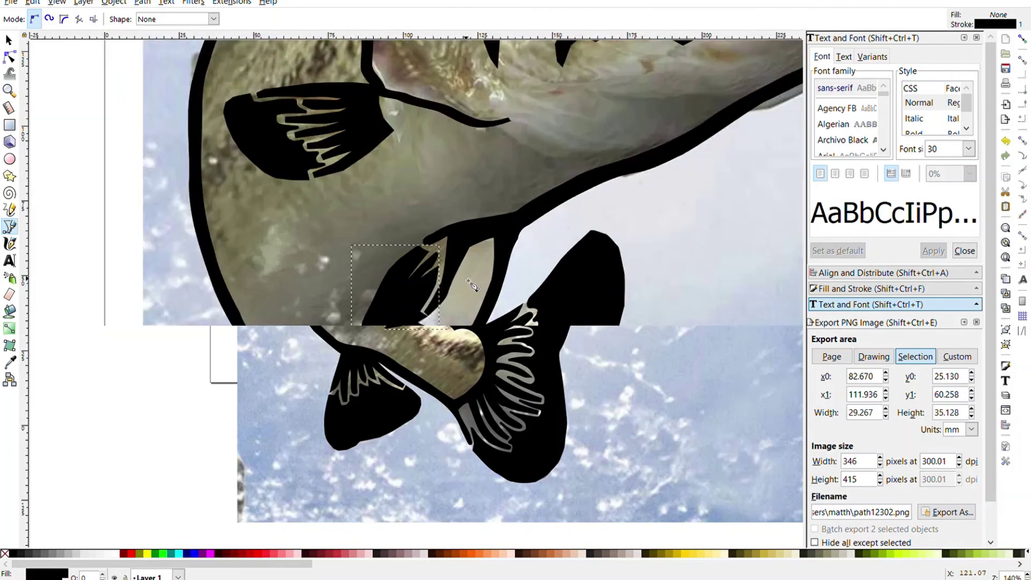
# Step: Trace the pale V-shaped gap inside the fin as a closed, filled shape
pyautogui.scroll(1, 495, 220)
pyautogui.click(523, 195)
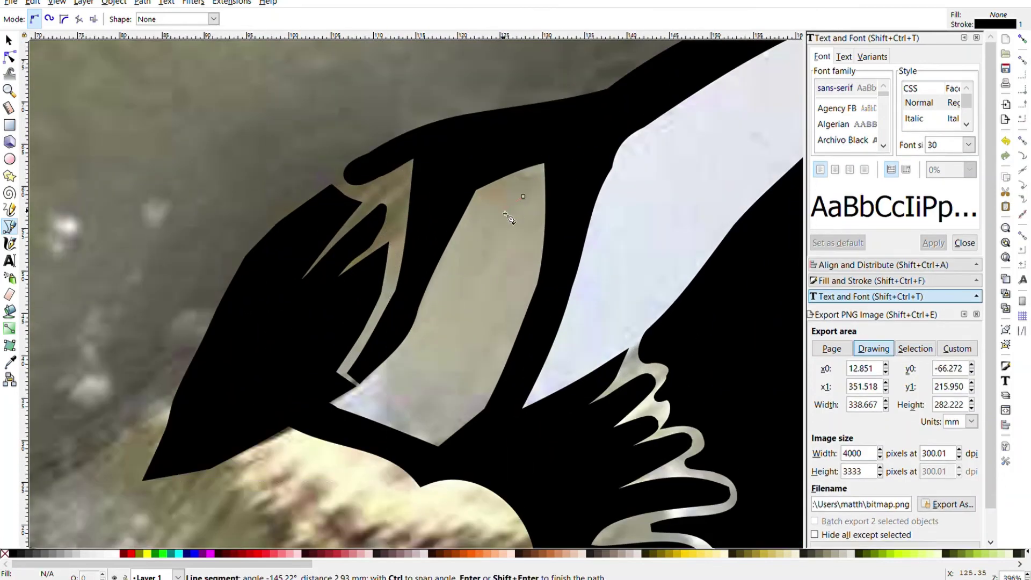
pyautogui.click(478, 215)
pyautogui.click(433, 312)
pyautogui.click(369, 402)
pyautogui.click(422, 424)
pyautogui.click(474, 392)
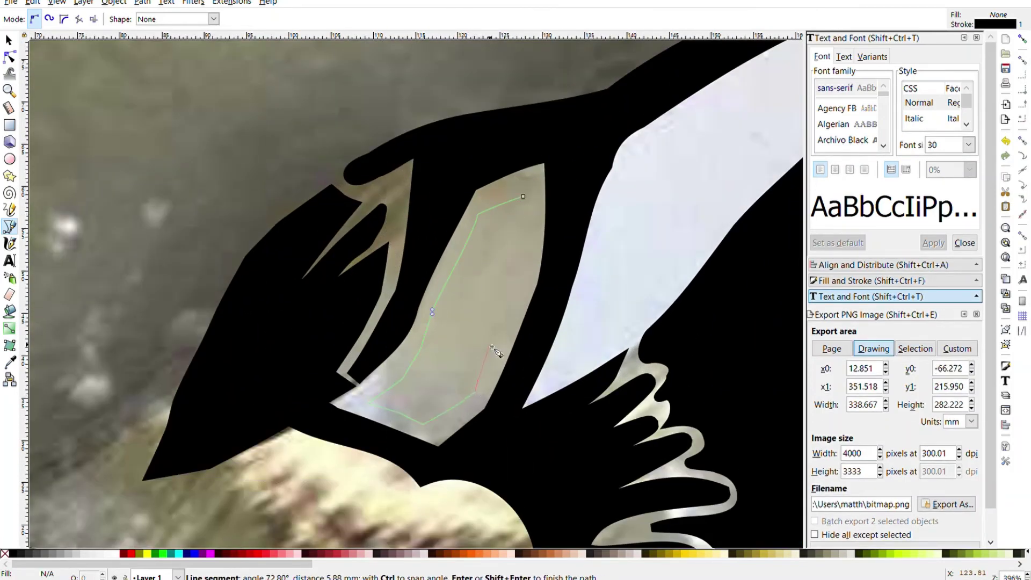
pyautogui.click(499, 334)
pyautogui.click(523, 196)
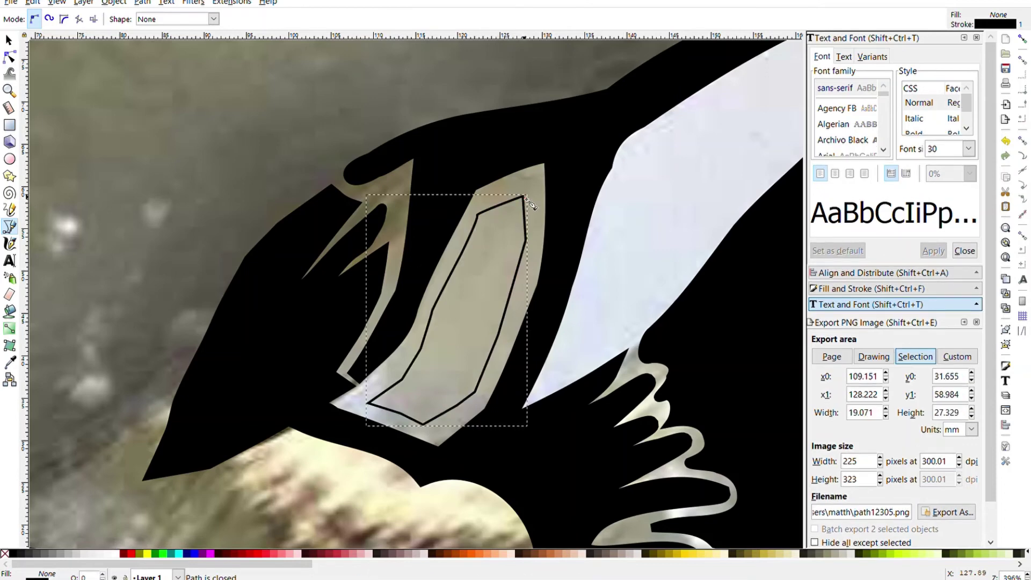
pyautogui.click(18, 553)
# Step: Zoom out and reverse the gap path's direction with Path > Reverse
pyautogui.press('-')
pyautogui.press('-')
pyautogui.press('-')
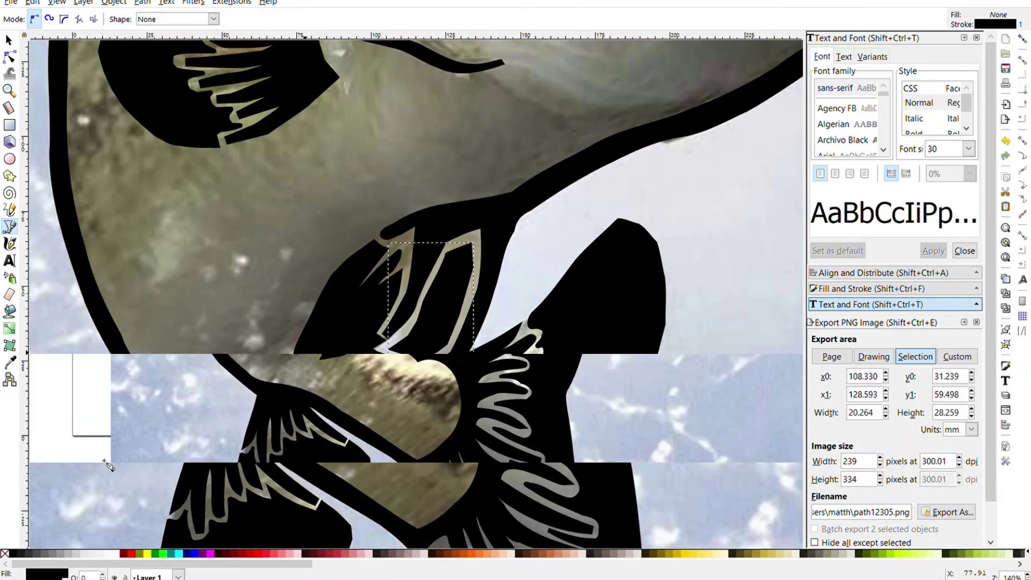
pyautogui.click(143, 3)
pyautogui.click(154, 266)
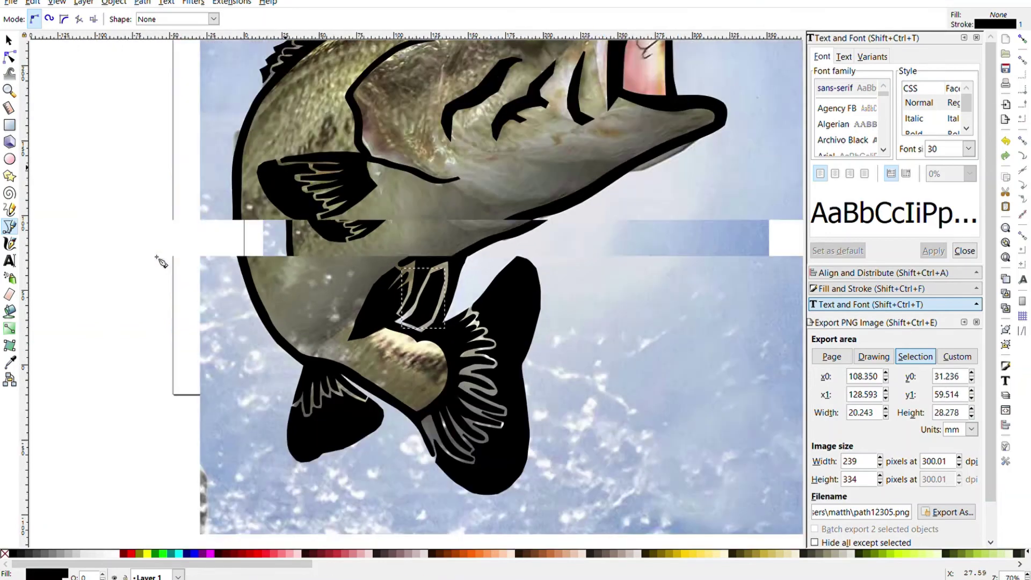
# Step: Temporarily delete the background photo to check the line art, then restore it
pyautogui.press('-')
pyautogui.press('-')
pyautogui.press('-')
pyautogui.click(8, 42)
pyautogui.click(349, 119)
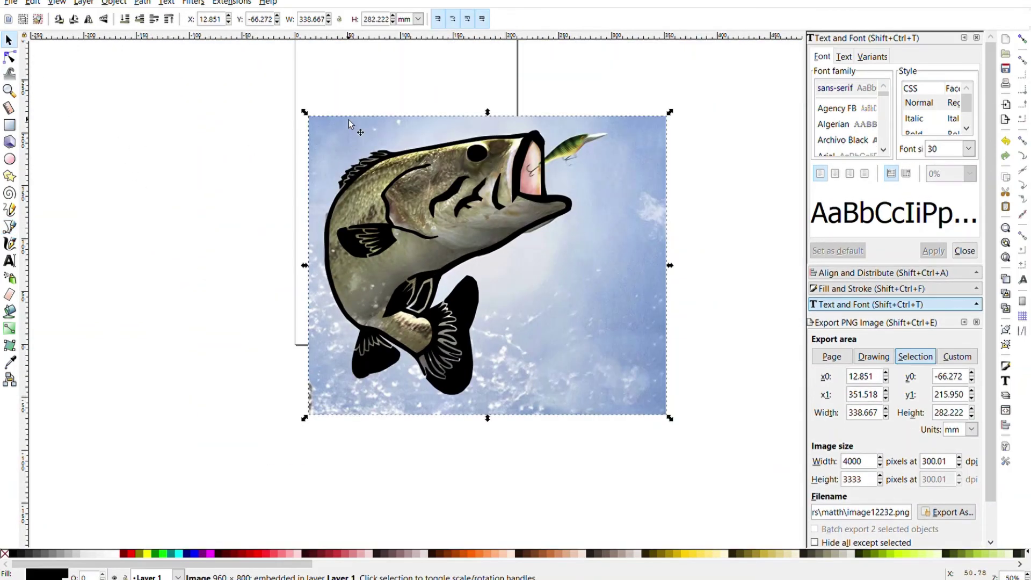
pyautogui.press('Delete')
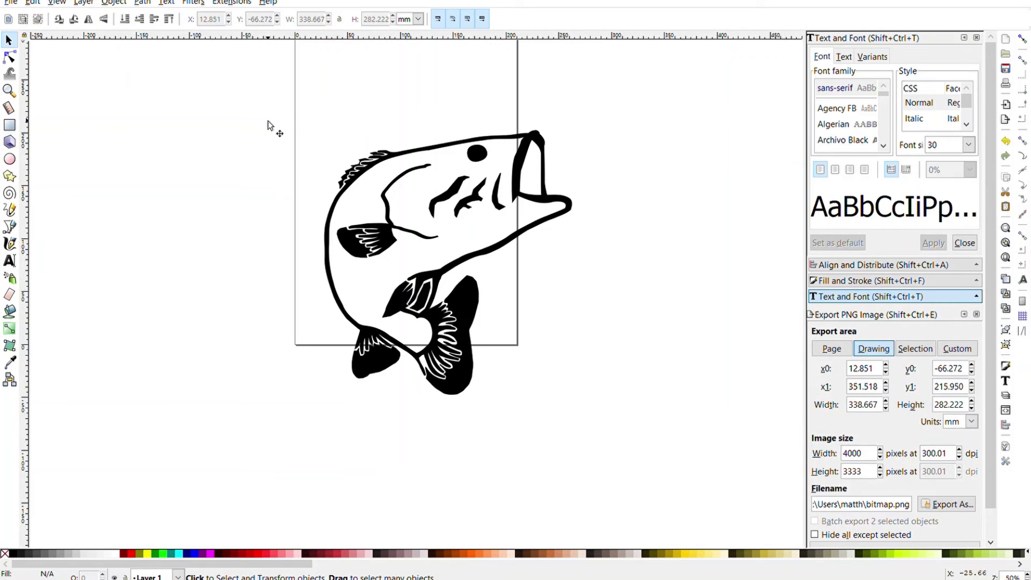
pyautogui.hotkey('ctrl', 'z')
# Step: Trace a closed stripe along the top of the fish's back and fill it black
pyautogui.scroll(2, 346, 171)
pyautogui.scroll(2, 347, 170)
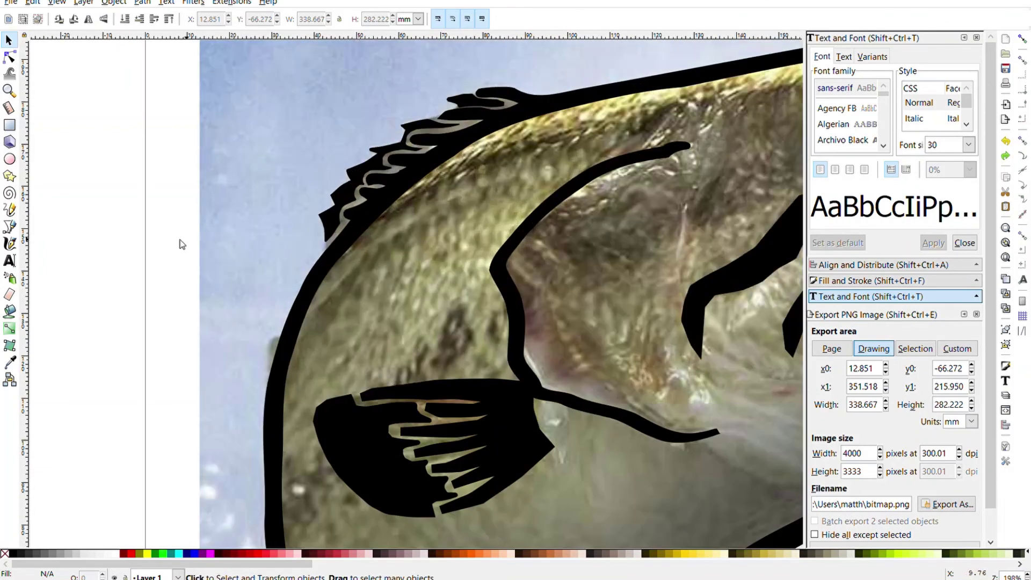
pyautogui.click(9, 227)
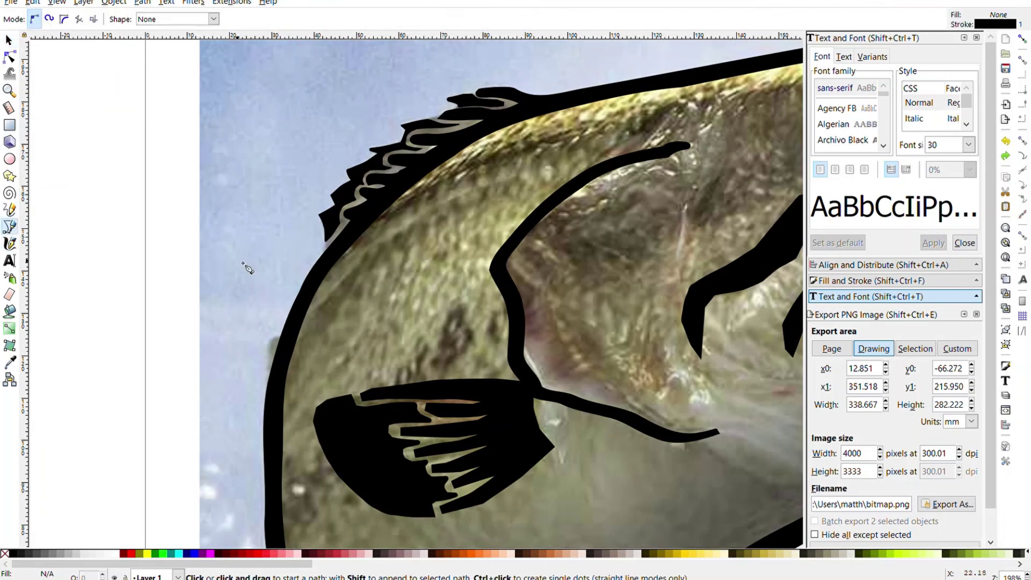
pyautogui.click(587, 149)
pyautogui.click(499, 164)
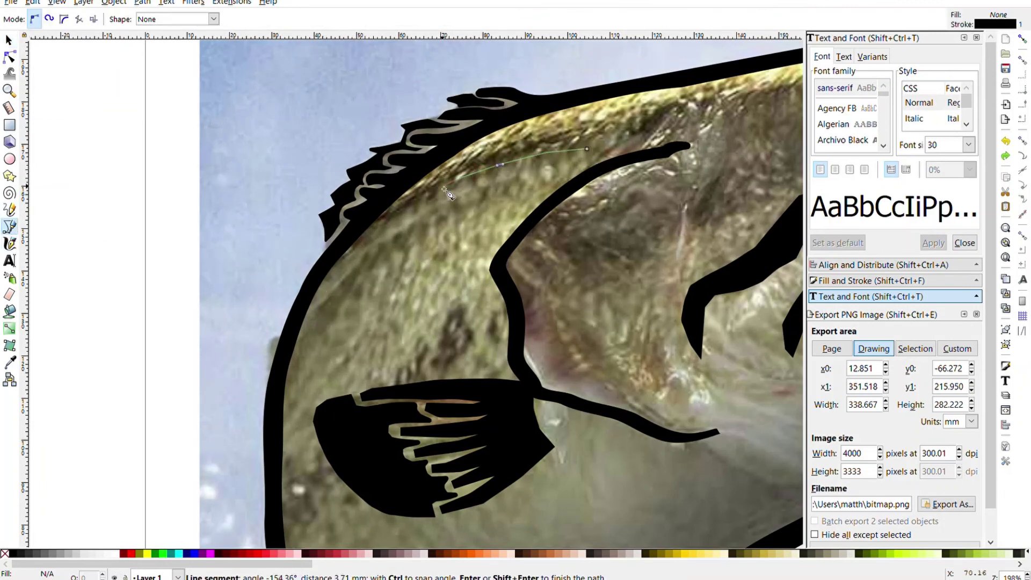
pyautogui.click(401, 213)
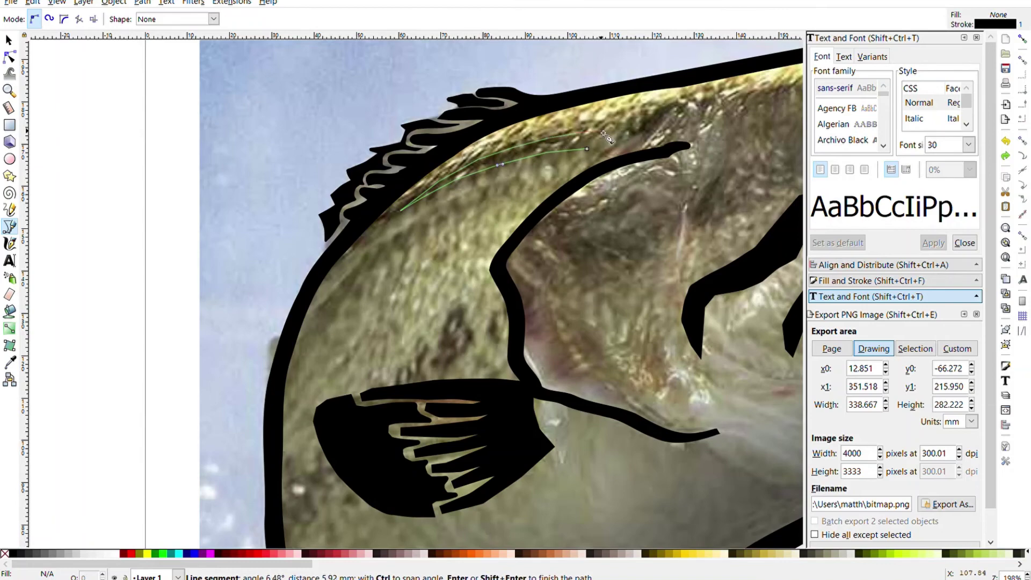
pyautogui.click(615, 128)
pyautogui.click(587, 149)
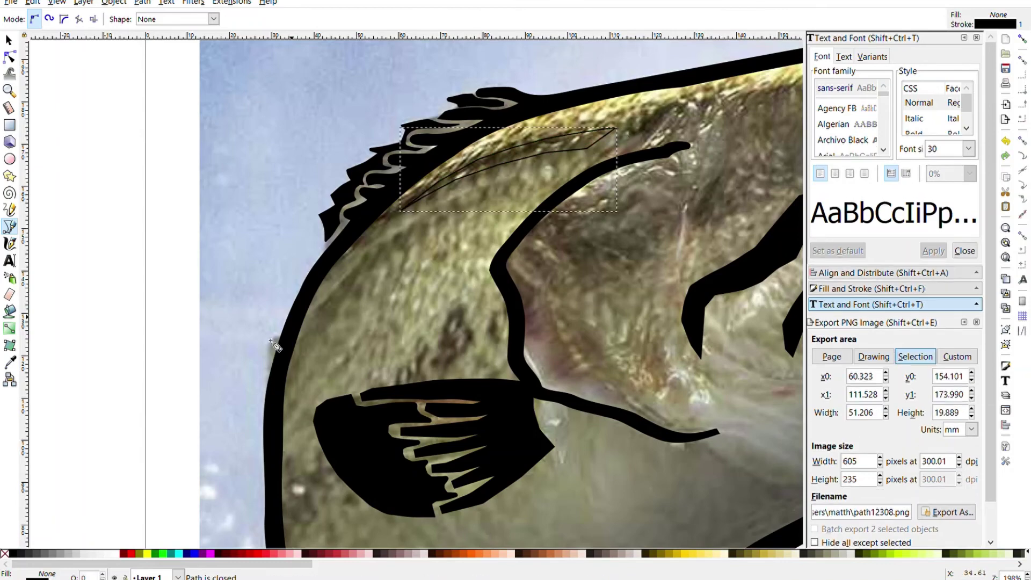
pyautogui.click(14, 554)
# Step: Trace a thin closed streak along the lower belly and fill it black
pyautogui.press('-')
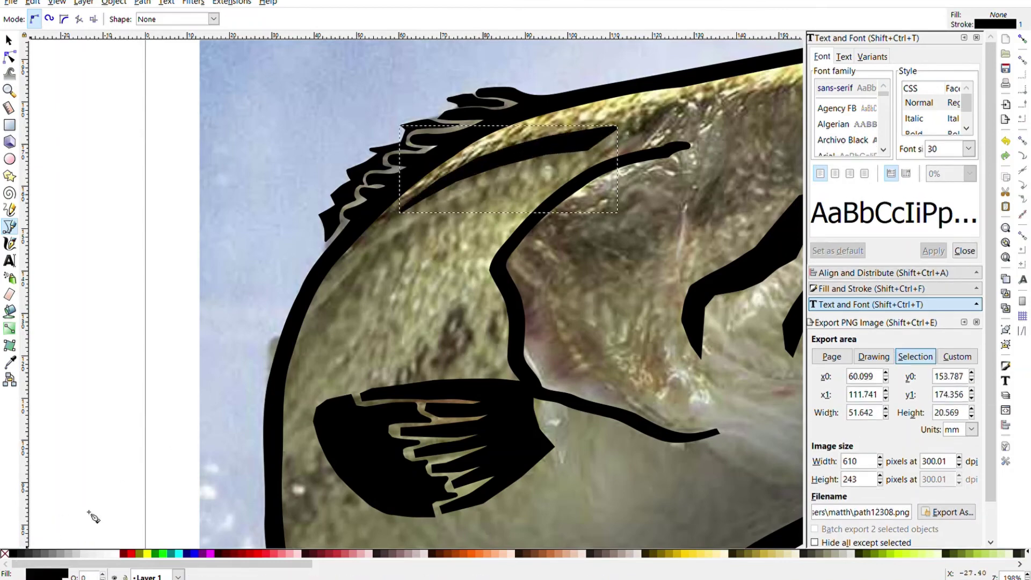
pyautogui.press('-')
pyautogui.press('-')
pyautogui.press('+')
pyautogui.press('+')
pyautogui.press('+')
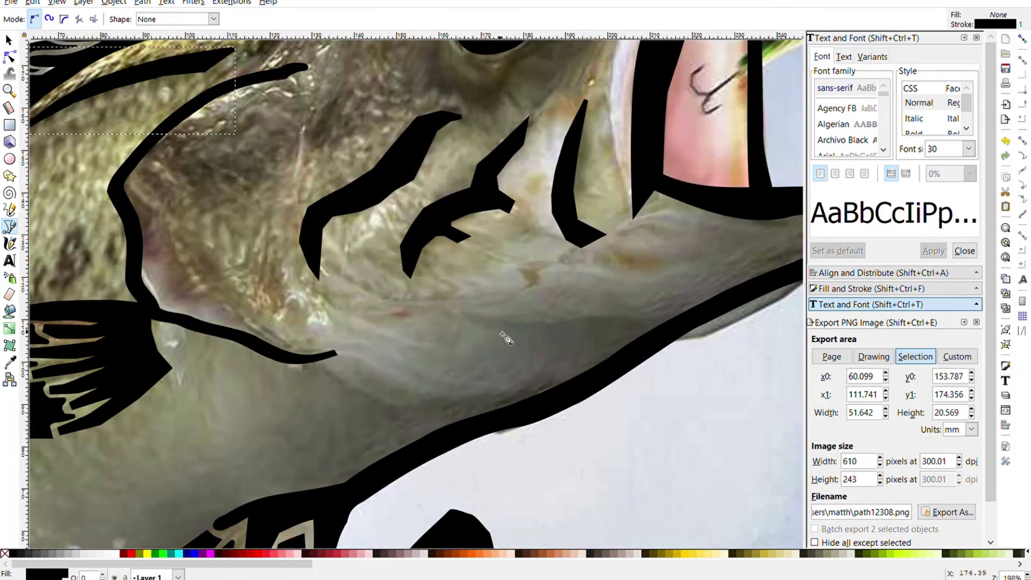
pyautogui.click(456, 312)
pyautogui.click(532, 323)
pyautogui.click(569, 321)
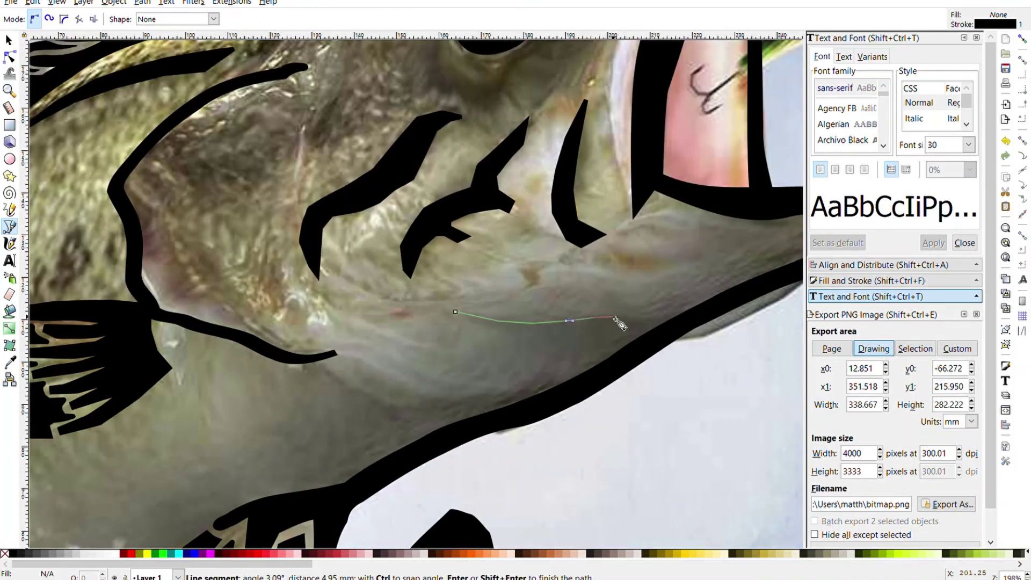
pyautogui.click(671, 321)
pyautogui.click(647, 333)
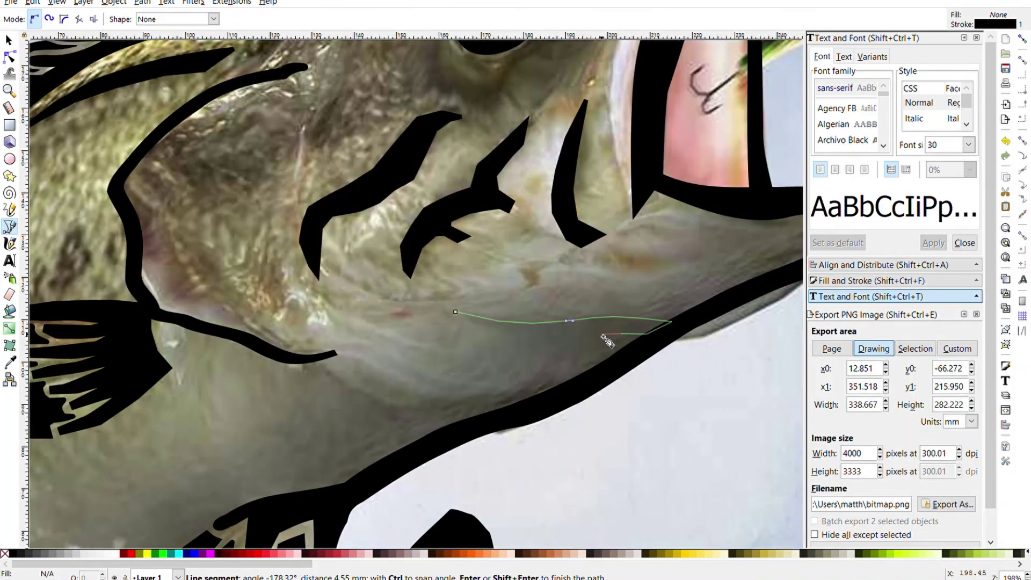
pyautogui.click(546, 340)
pyautogui.click(500, 333)
pyautogui.click(455, 312)
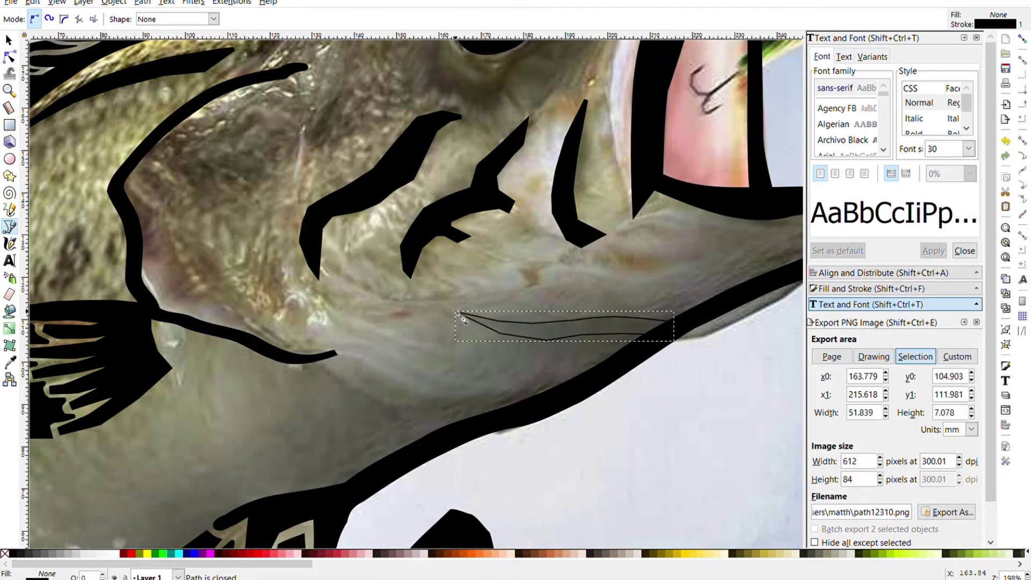
pyautogui.click(16, 554)
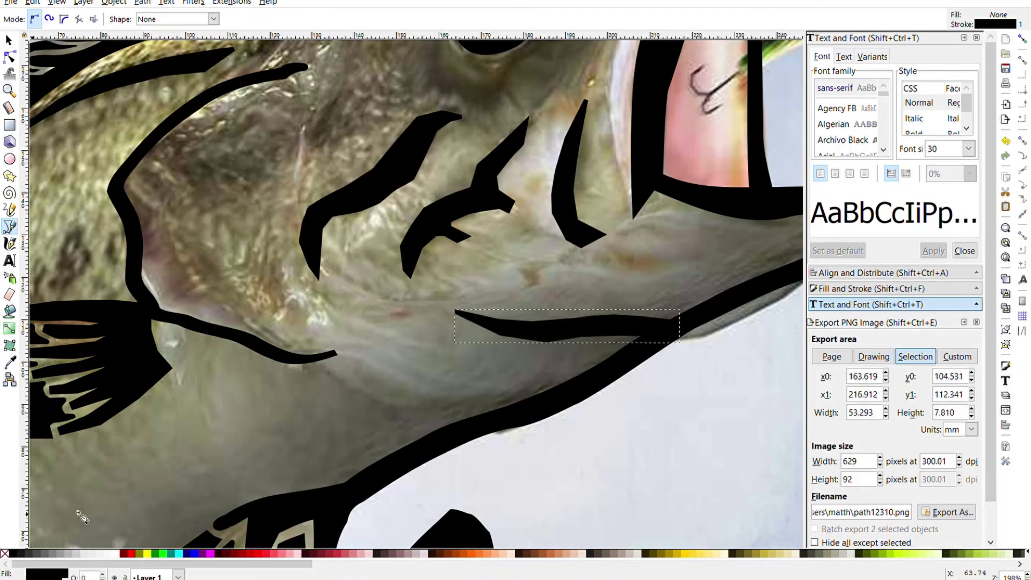
pyautogui.press('-')
pyautogui.press('-')
pyautogui.press('-')
pyautogui.press('-')
pyautogui.click(8, 41)
# Step: Delete the fish photo to preview the line art, then restore it
pyautogui.click(305, 199)
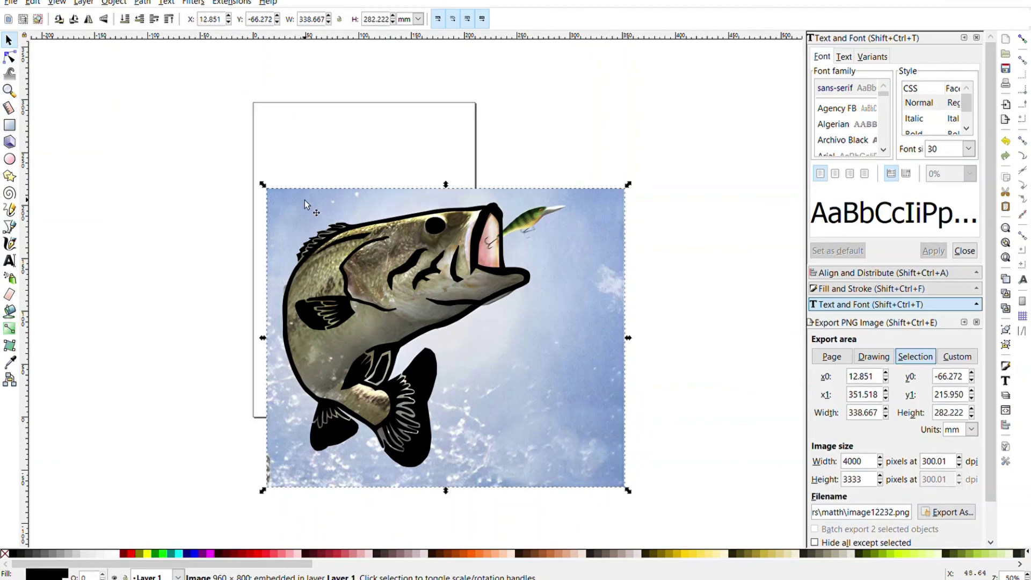
pyautogui.press('Delete')
pyautogui.hotkey('ctrl', 'z')
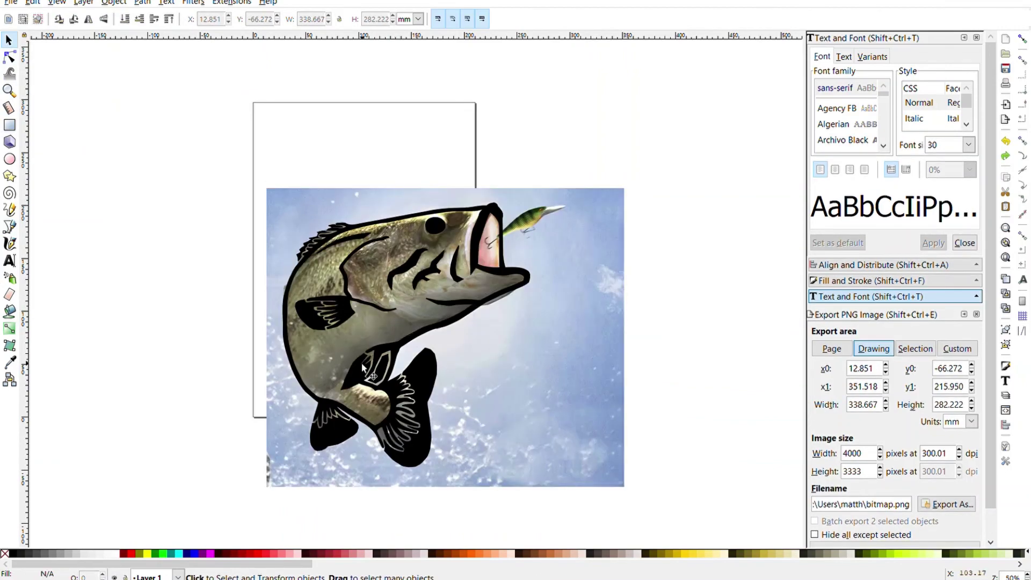
# Step: Draw a small closed wedge near the body edge and fill it black
pyautogui.scroll(3, 288, 337)
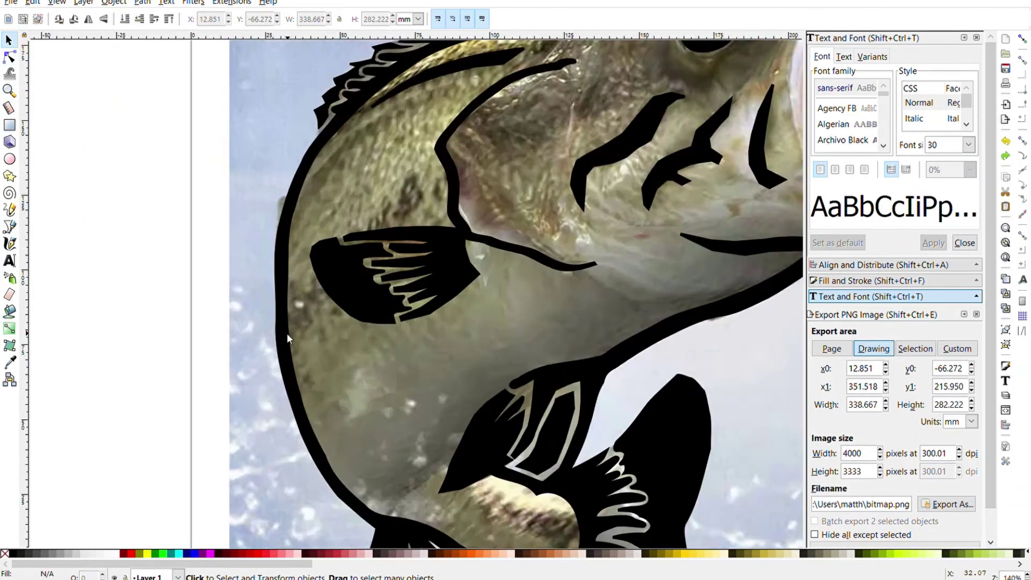
pyautogui.scroll(2, 288, 337)
pyautogui.press('p')
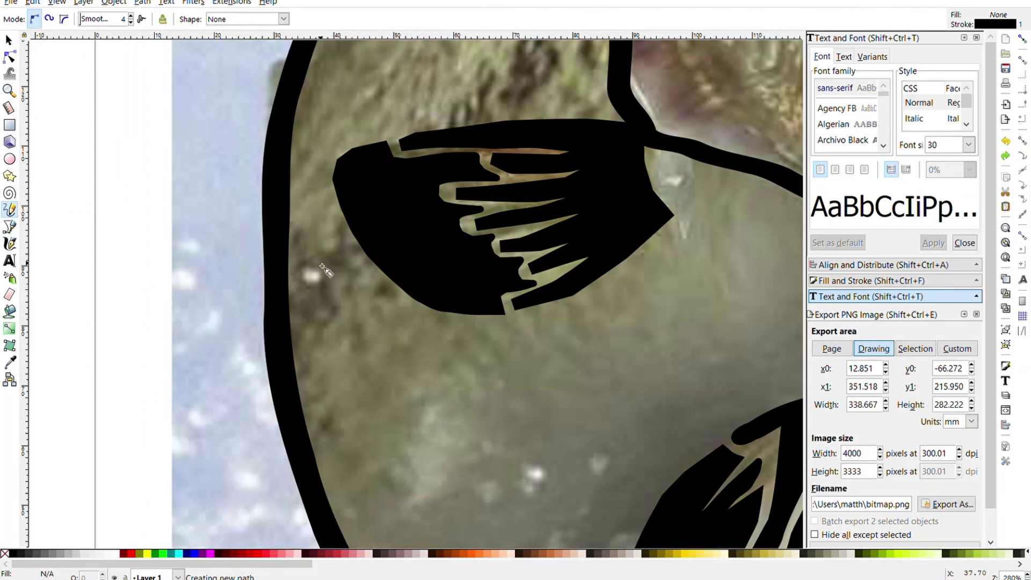
pyautogui.moveTo(326, 255); pyautogui.dragTo(310, 272)
pyautogui.hotkey('ctrl', 'z')
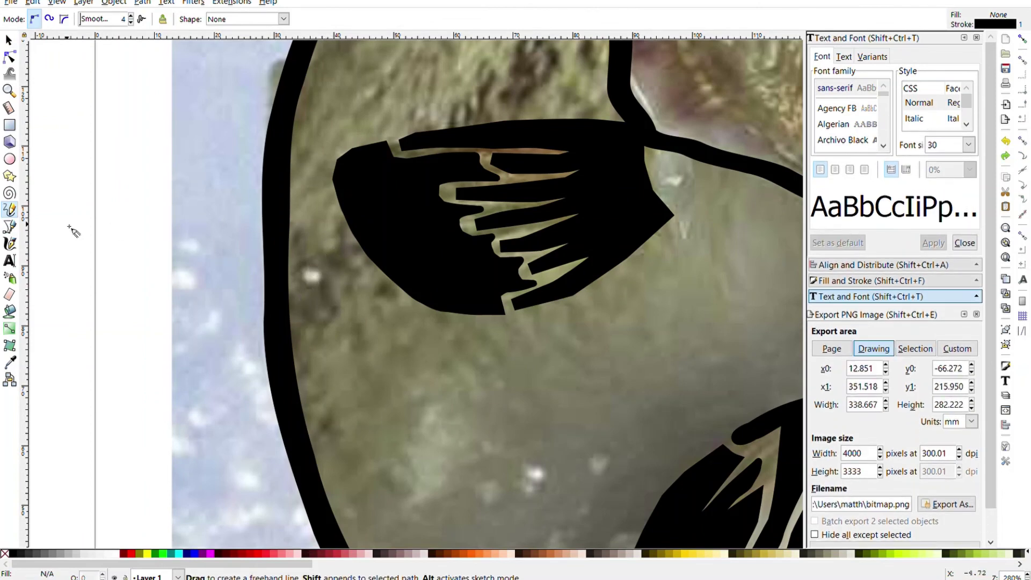
pyautogui.click(11, 230)
pyautogui.click(301, 288)
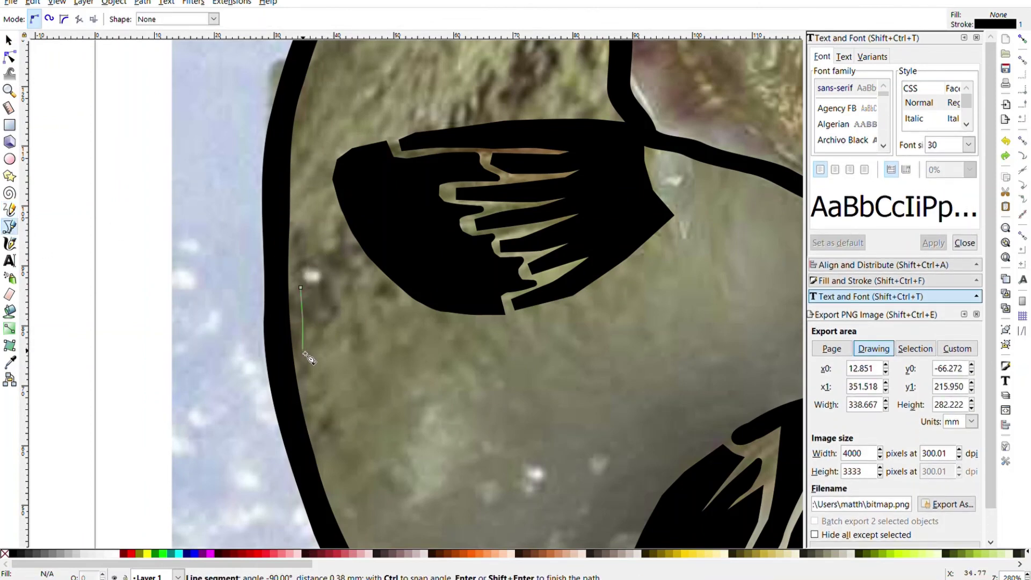
pyautogui.click(304, 354)
pyautogui.click(358, 278)
pyautogui.click(342, 247)
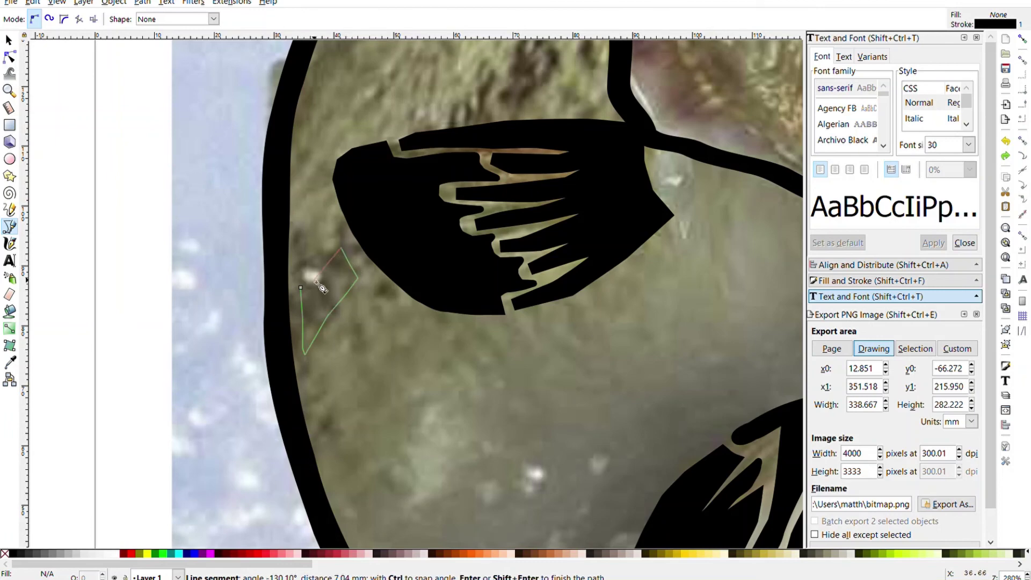
pyautogui.click(300, 288)
pyautogui.click(13, 553)
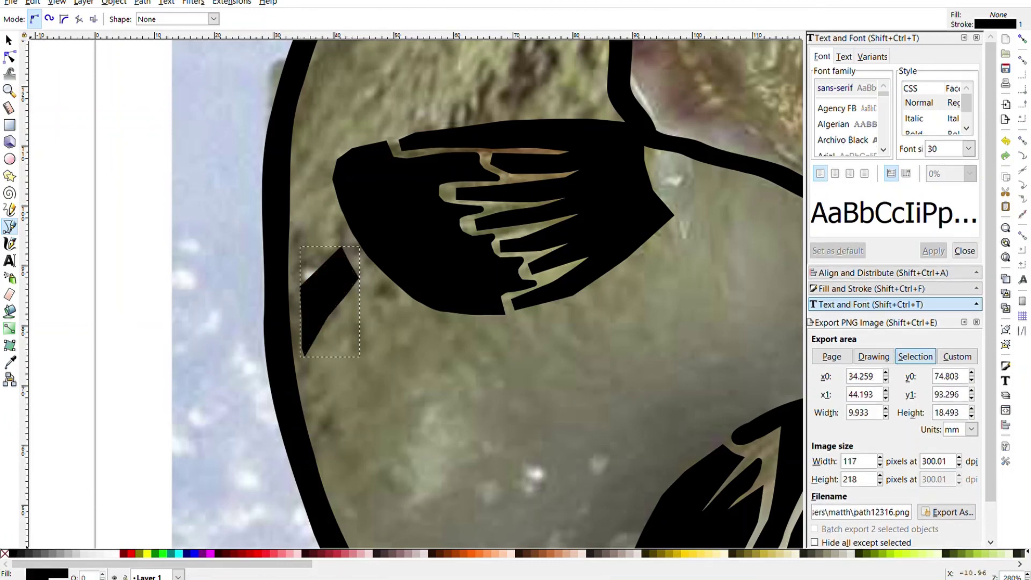
# Step: Trace a triangular mark above the pectoral fin and fill it black
pyautogui.scroll(5, 367, 409)
pyautogui.scroll(3, 368, 410)
pyautogui.click(392, 358)
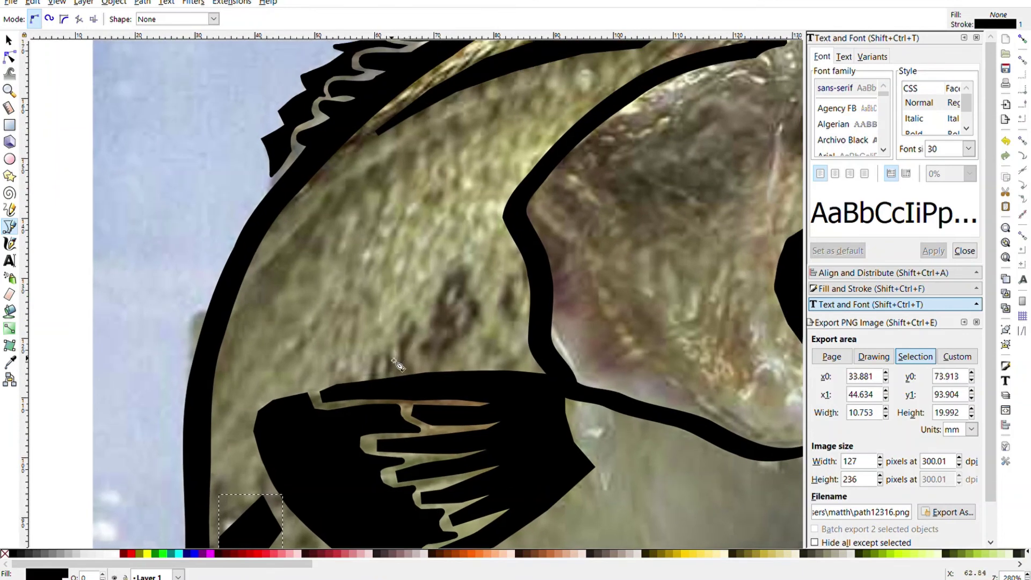
pyautogui.click(449, 277)
pyautogui.click(466, 261)
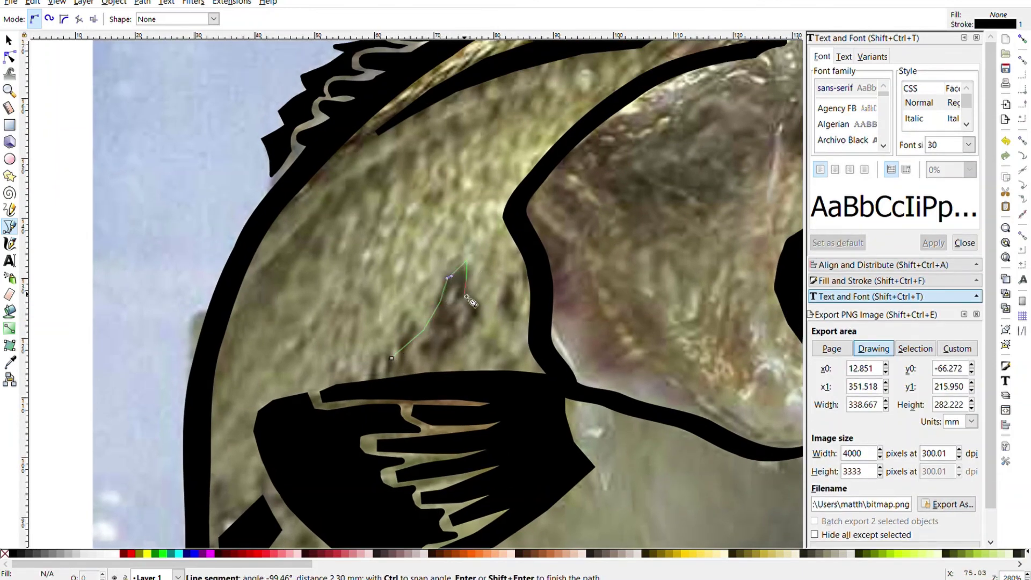
pyautogui.click(470, 327)
pyautogui.click(427, 356)
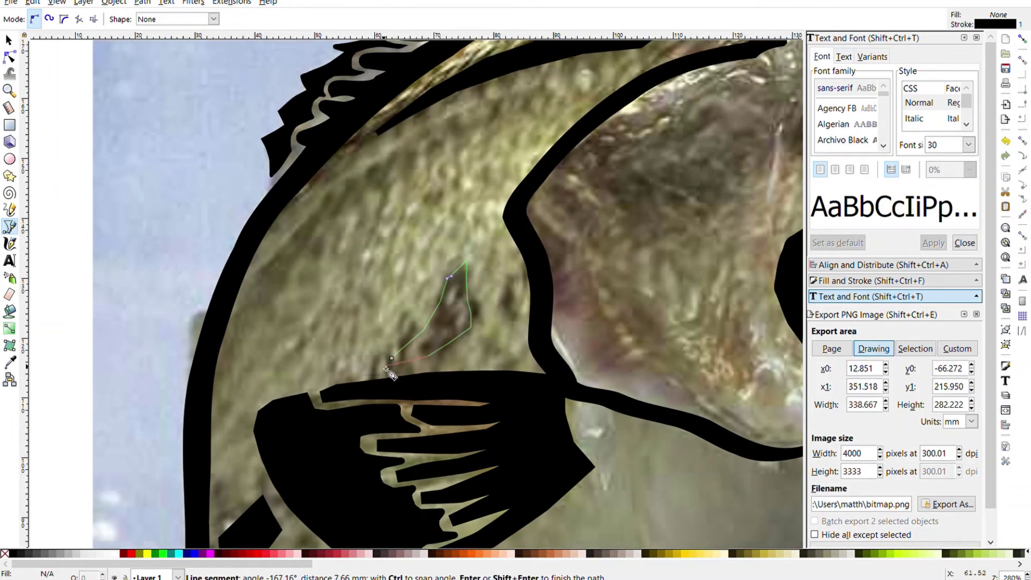
pyautogui.click(392, 359)
pyautogui.click(12, 553)
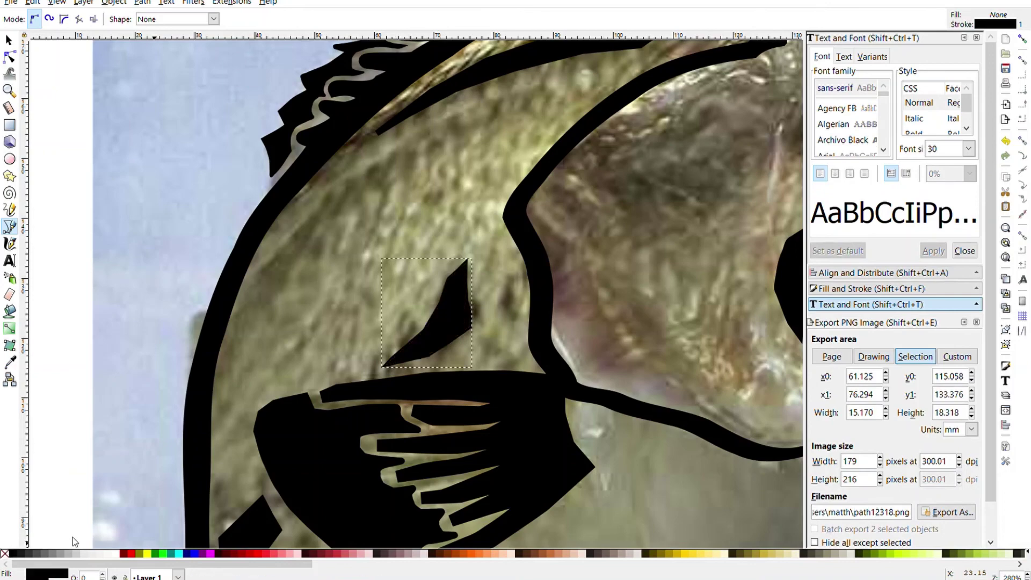
# Step: Select the fish photo and zoom out to view the whole fish
pyautogui.click(9, 41)
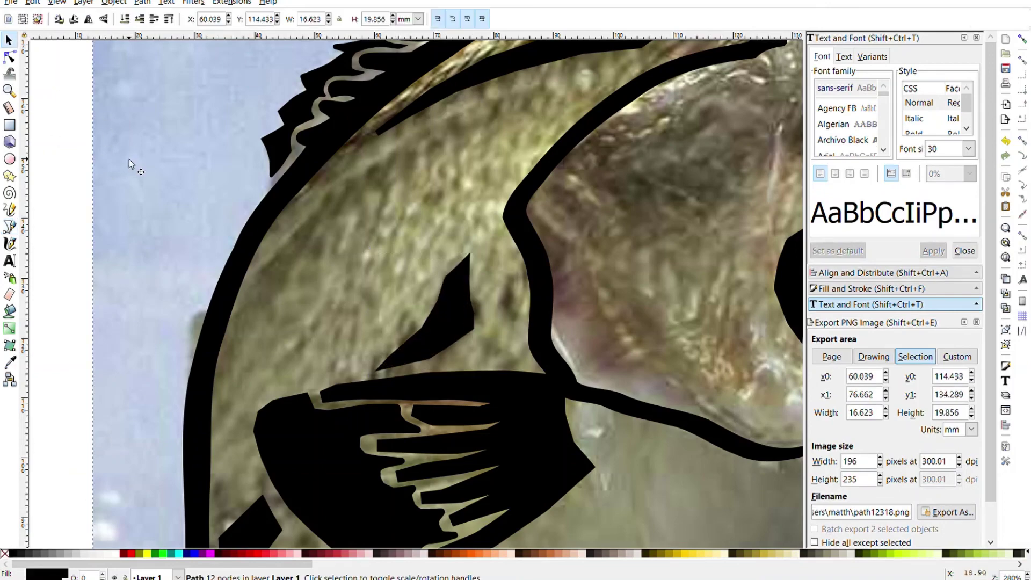
pyautogui.click(129, 159)
pyautogui.press('-')
pyautogui.press('-')
pyautogui.press('-')
pyautogui.press('-')
pyautogui.press('-')
# Step: Save, delete the photo, and group all 21 traced fish pieces
pyautogui.hotkey('ctrl', 's')
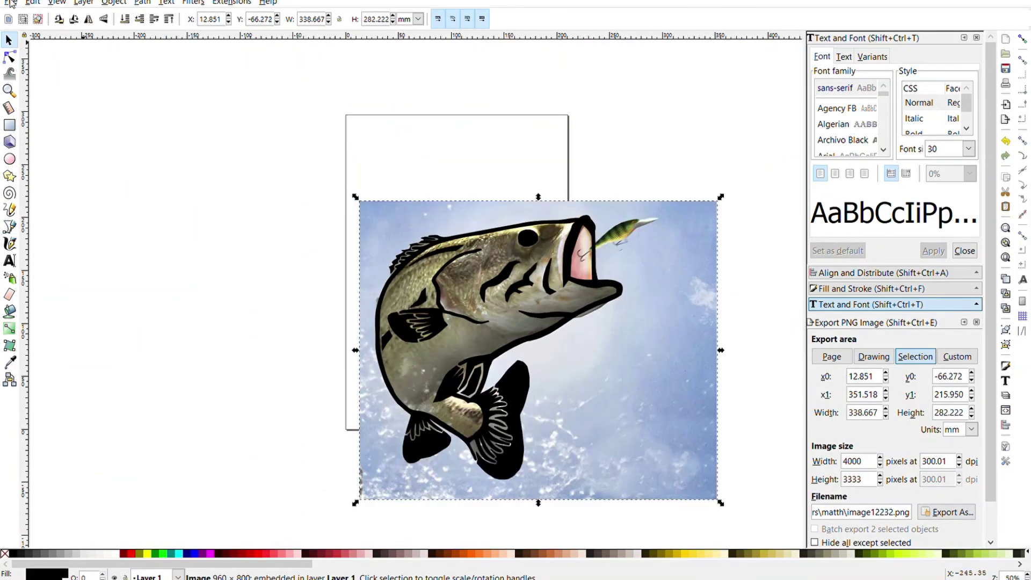
pyautogui.press('Delete')
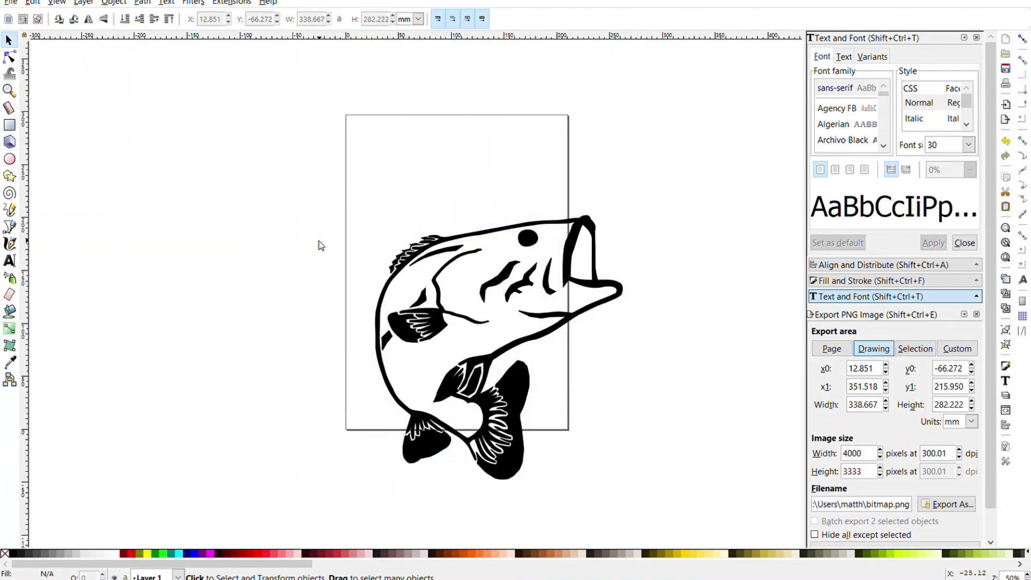
pyautogui.moveTo(345, 178)
pyautogui.mouseDown()
pyautogui.moveTo(668, 499)
pyautogui.moveTo(559, 420)
pyautogui.moveTo(524, 361)
pyautogui.mouseUp()
pyautogui.click(334, 197)
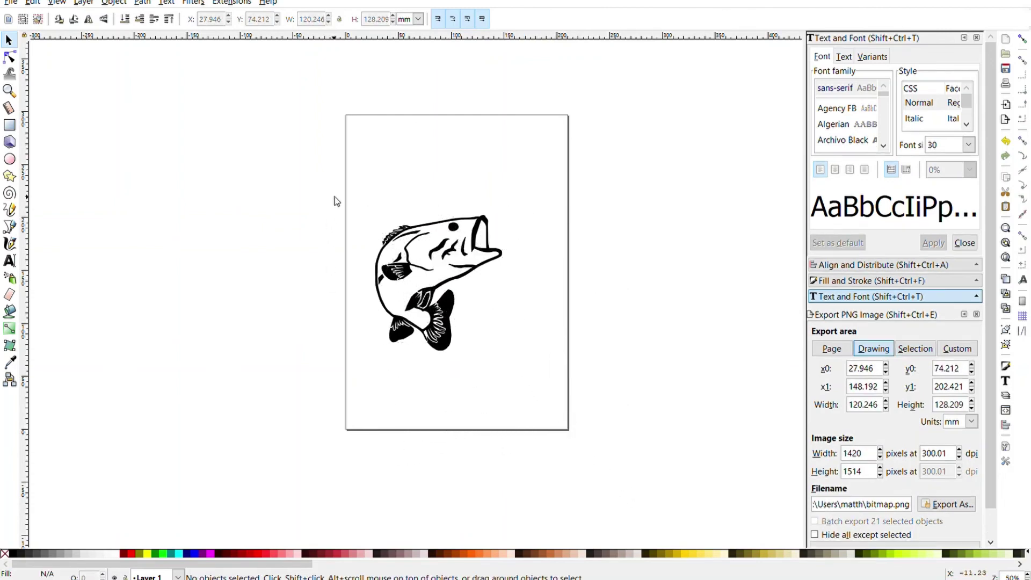
pyautogui.moveTo(334, 196); pyautogui.dragTo(549, 404)
pyautogui.hotkey('ctrl', 'g')
# Step: Scale the fish group to about 101 mm wide and center it on the page
pyautogui.click(320, 191)
pyautogui.click(467, 316)
pyautogui.moveTo(466, 316); pyautogui.dragTo(483, 366)
pyautogui.press('3')
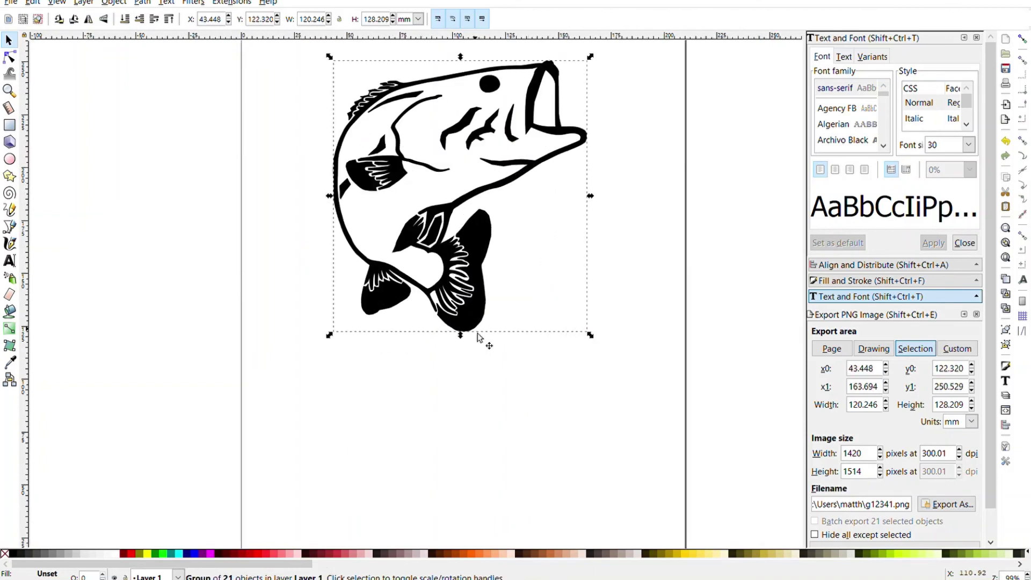
pyautogui.moveTo(591, 339); pyautogui.dragTo(554, 305)
pyautogui.moveTo(364, 153); pyautogui.dragTo(412, 283)
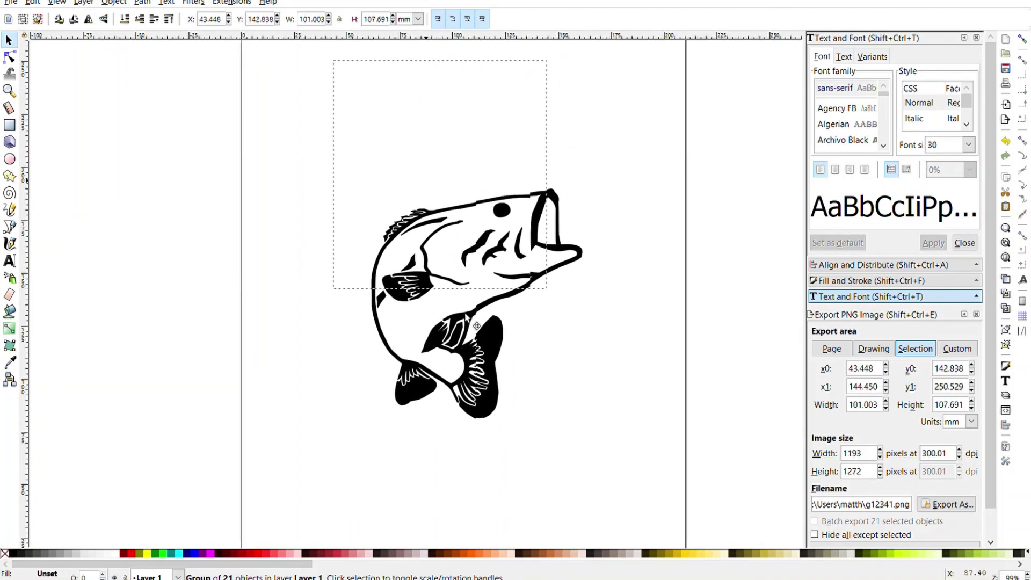
pyautogui.press('Escape')
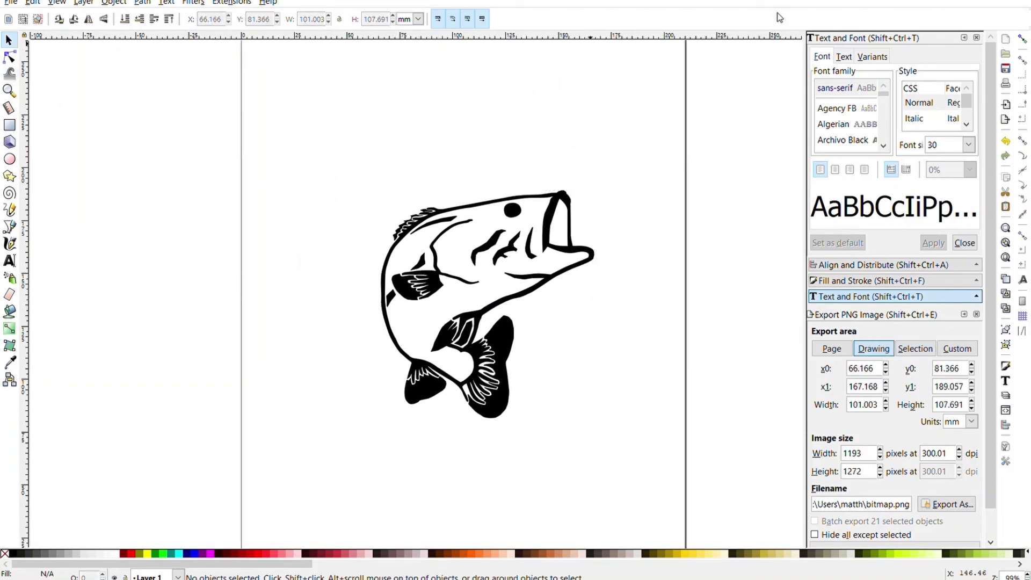